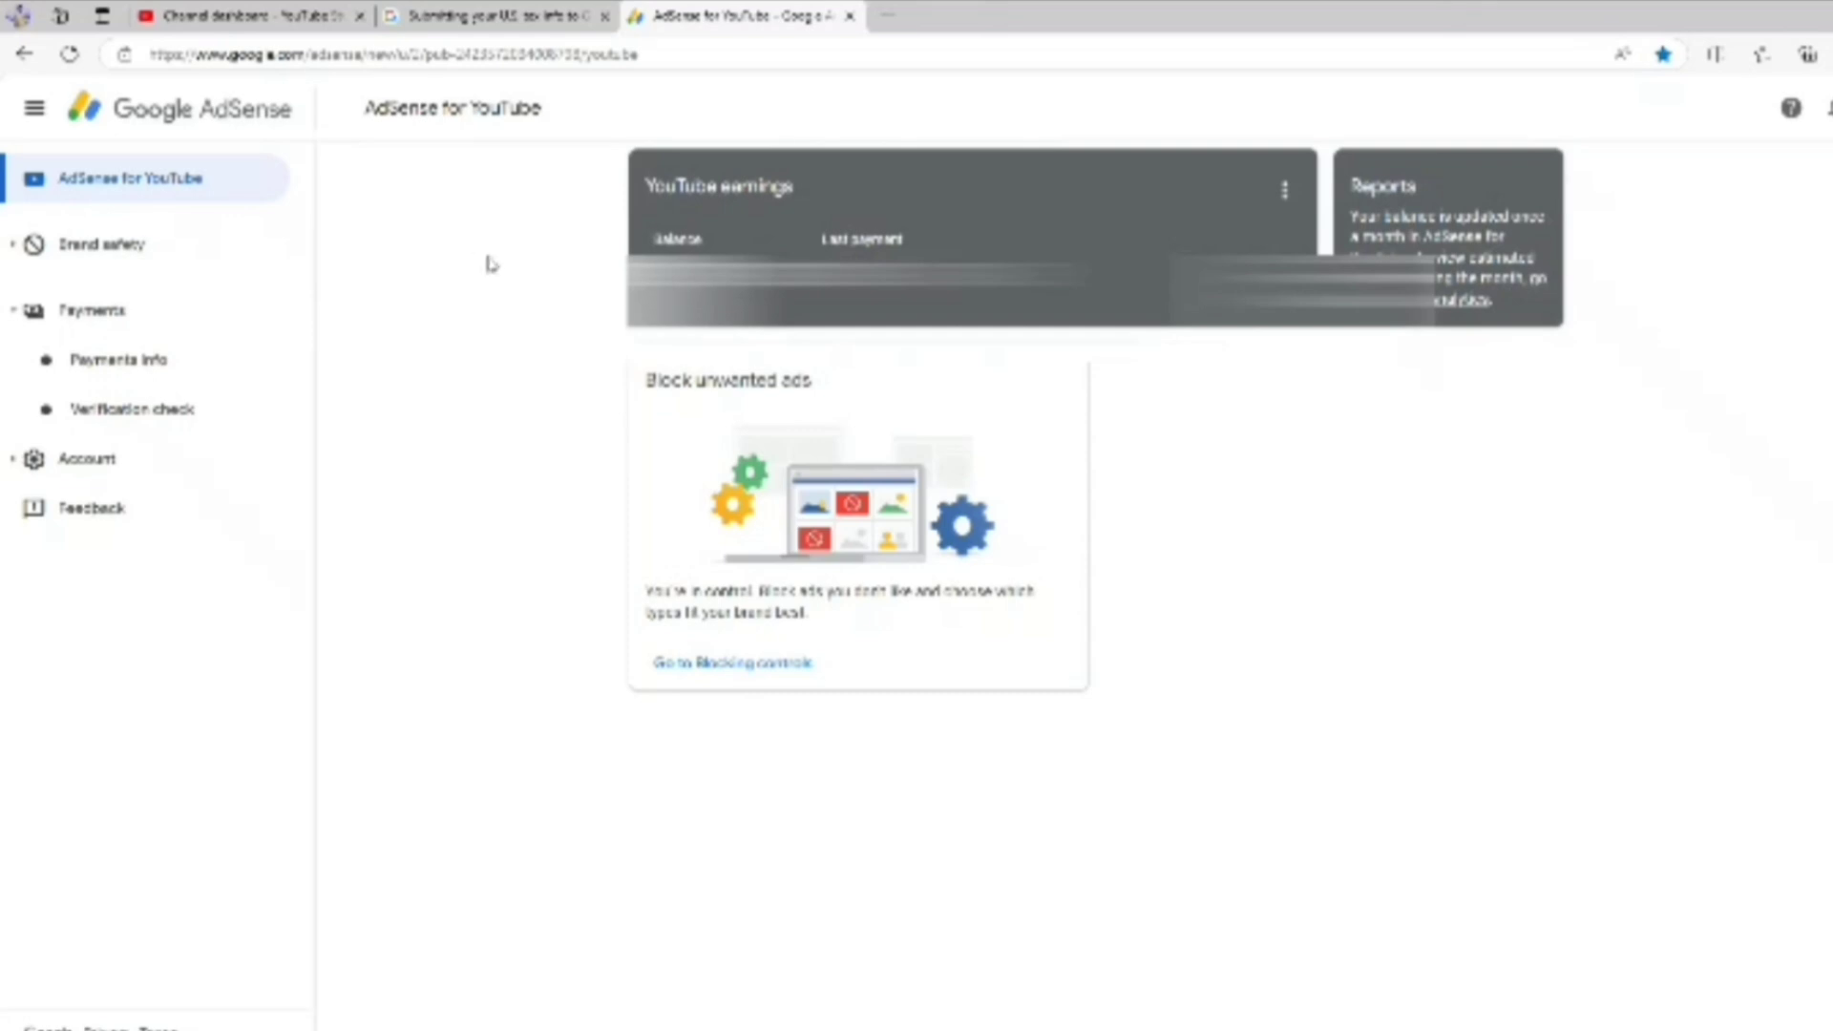
From Payments info, reach Manage tax info and start a new United States tax form
left_click(96, 315)
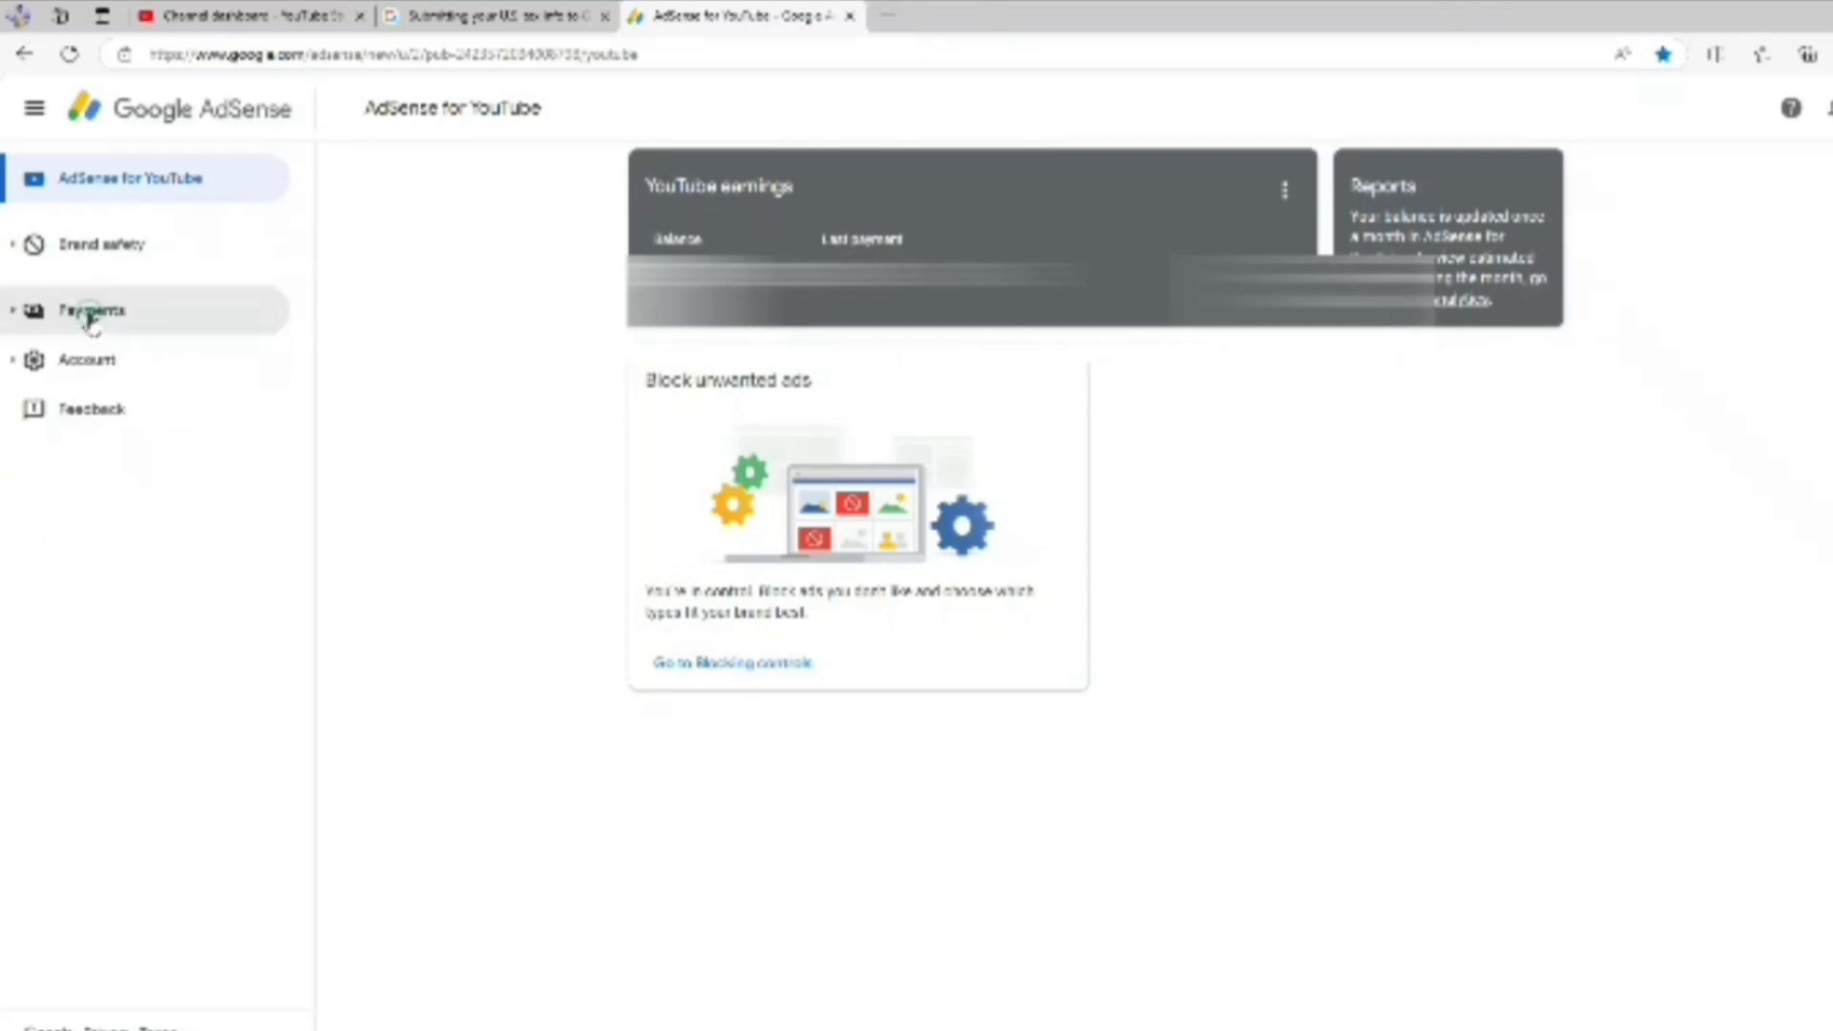
left_click(98, 317)
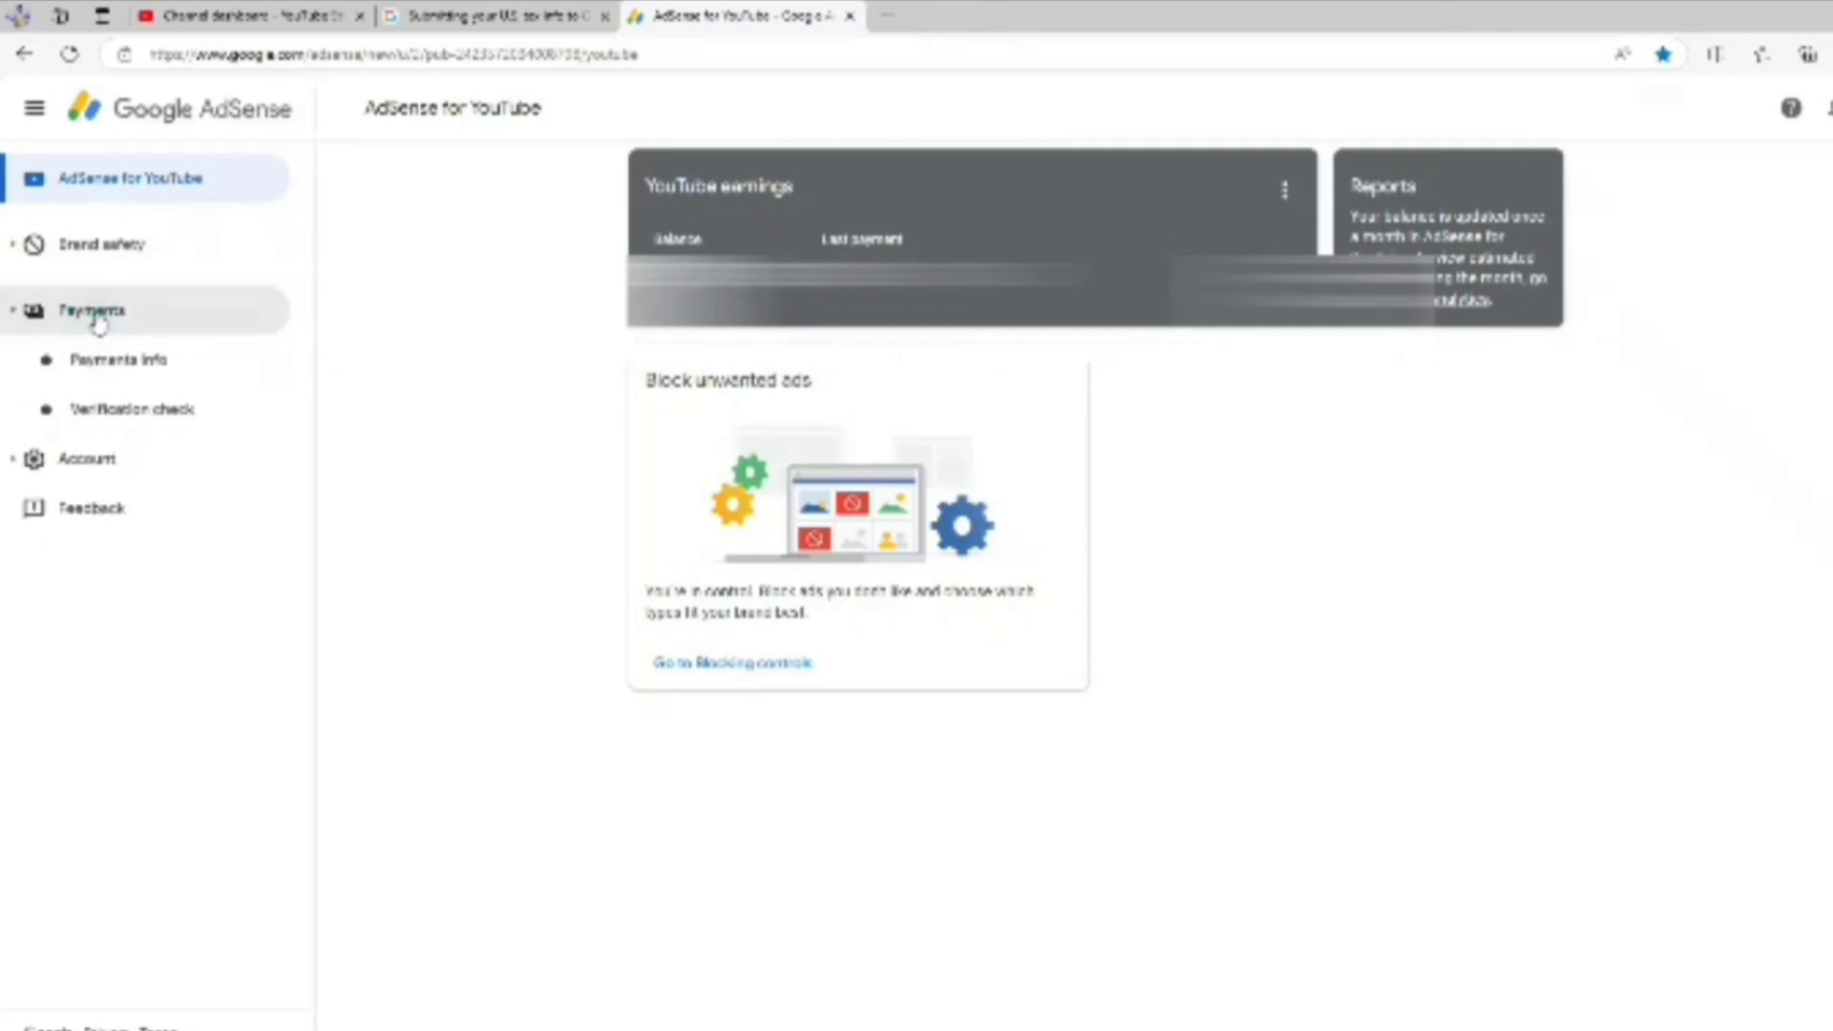
left_click(134, 374)
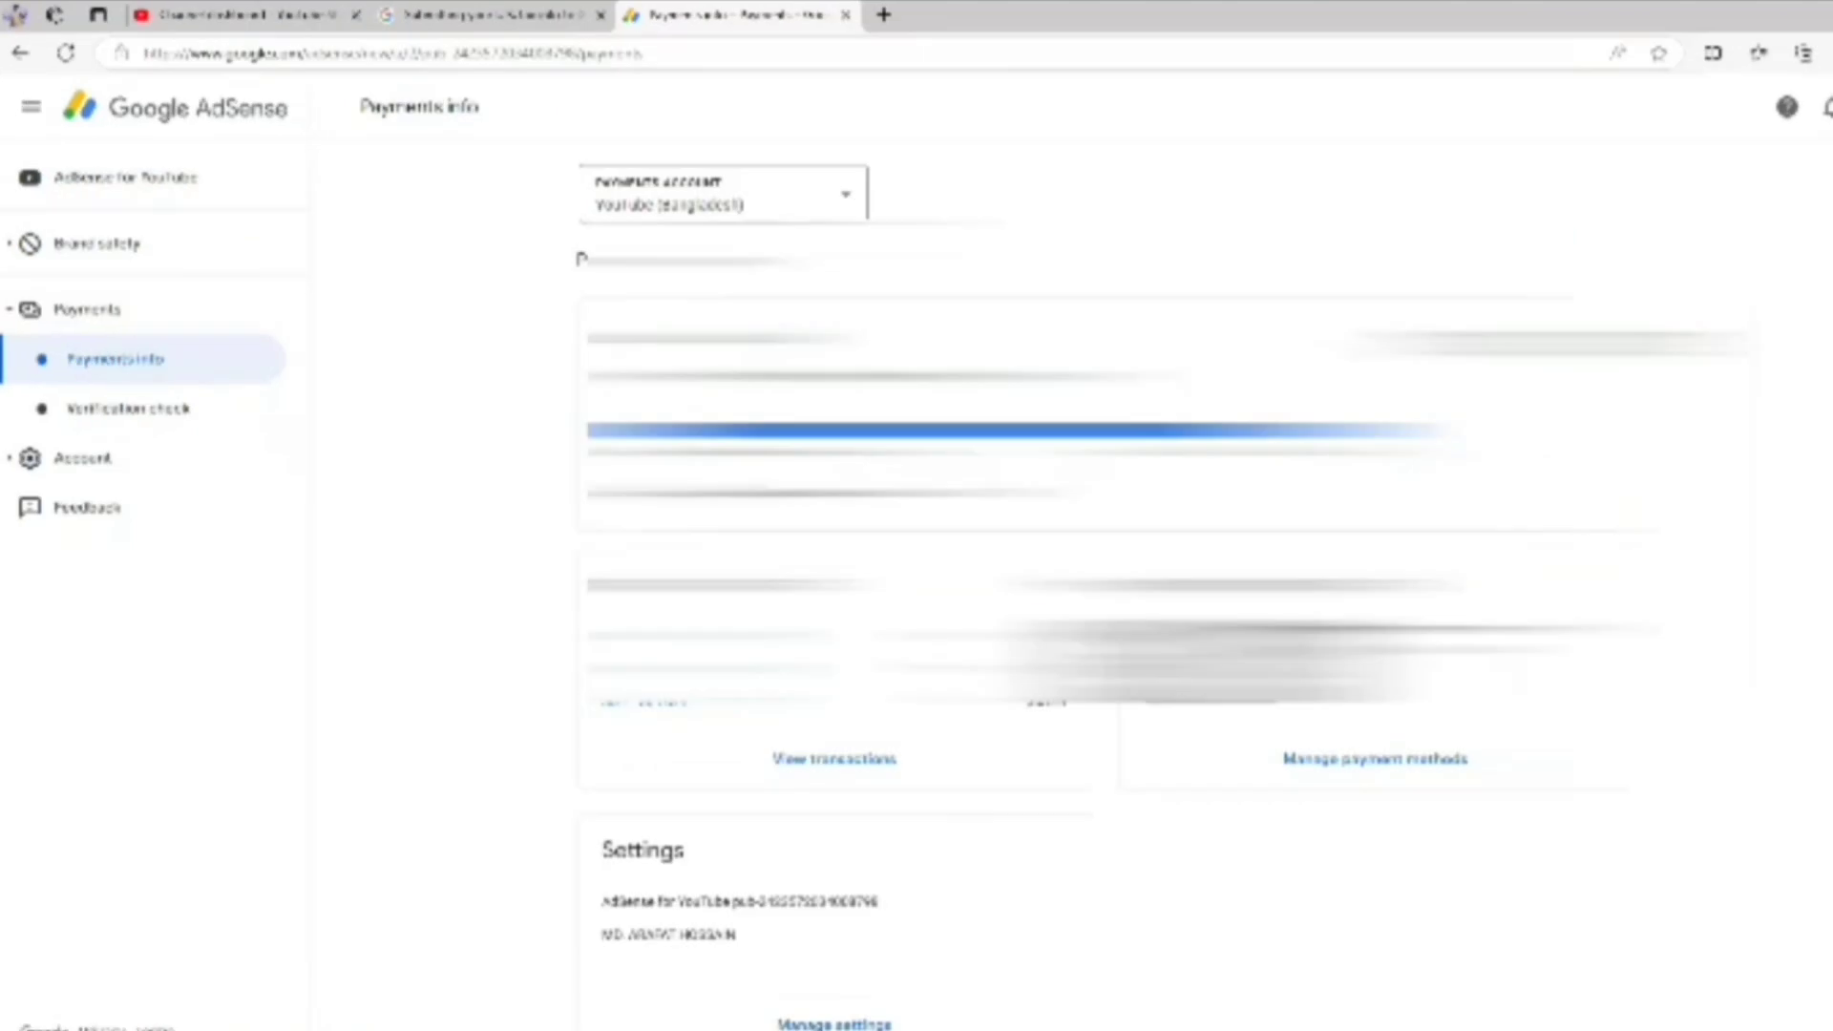
scroll(726, 621, "down", 1)
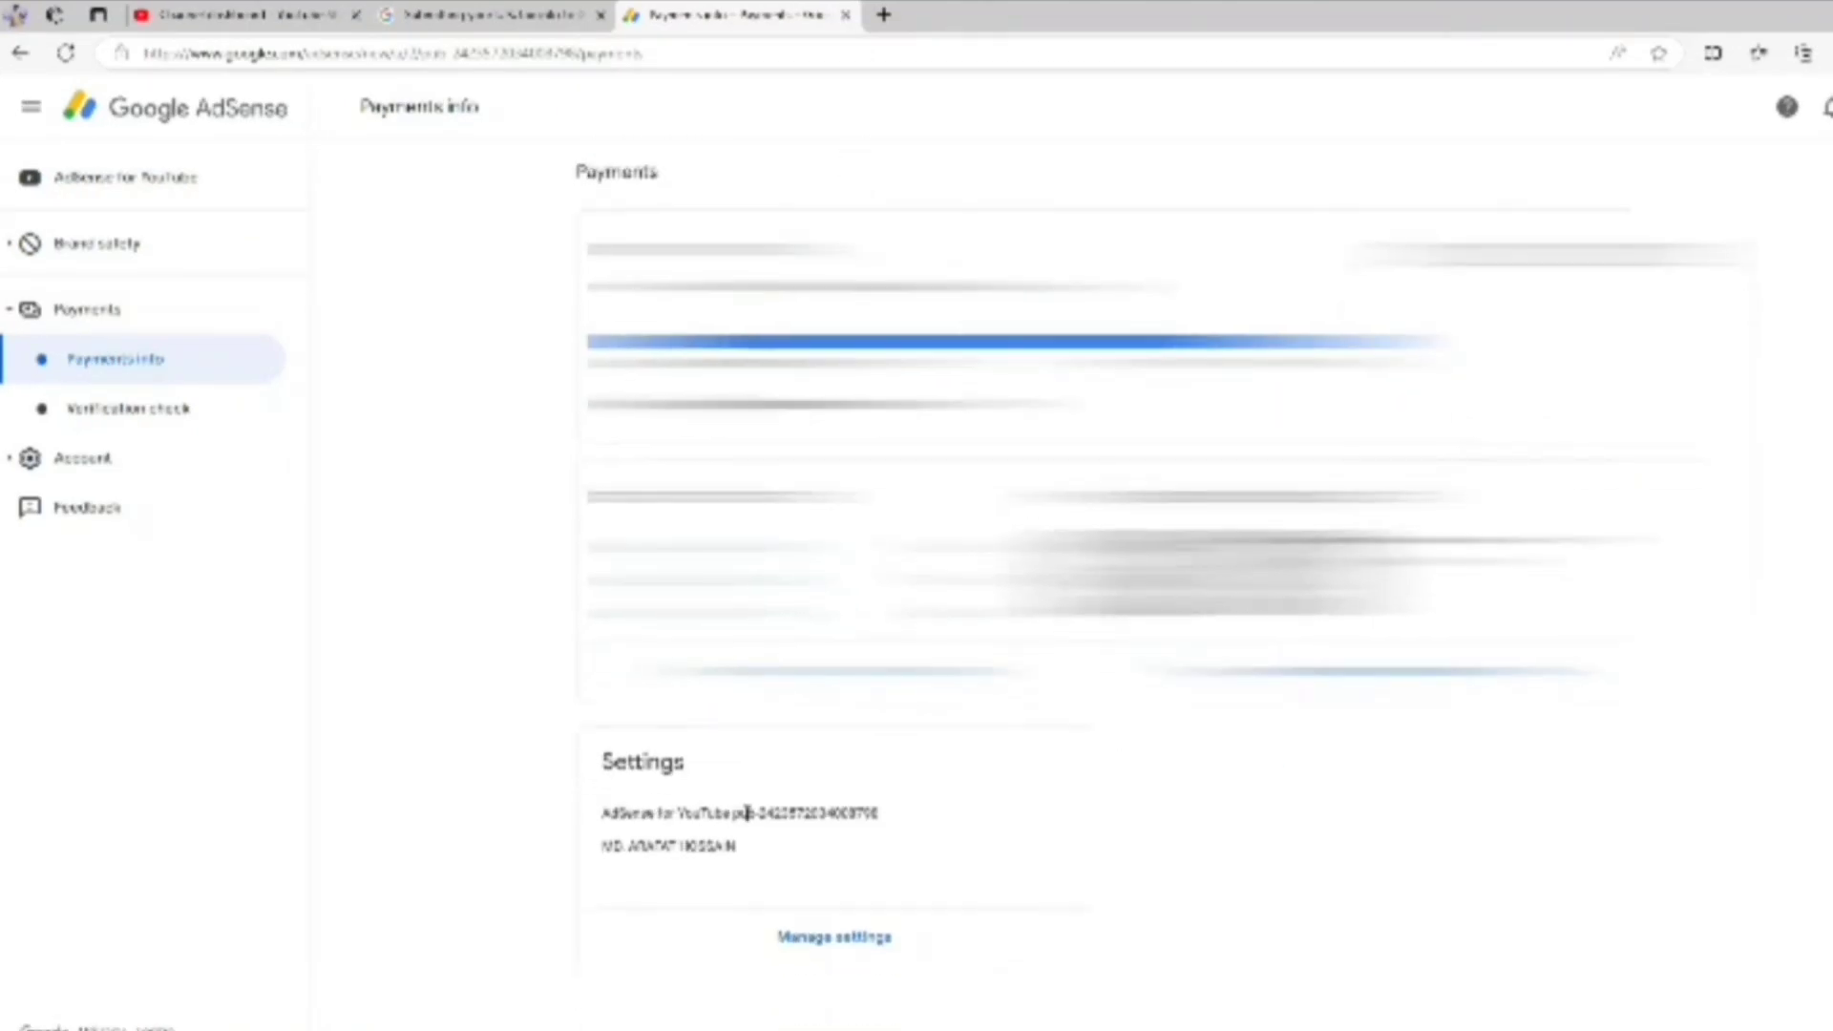
left_click(848, 940)
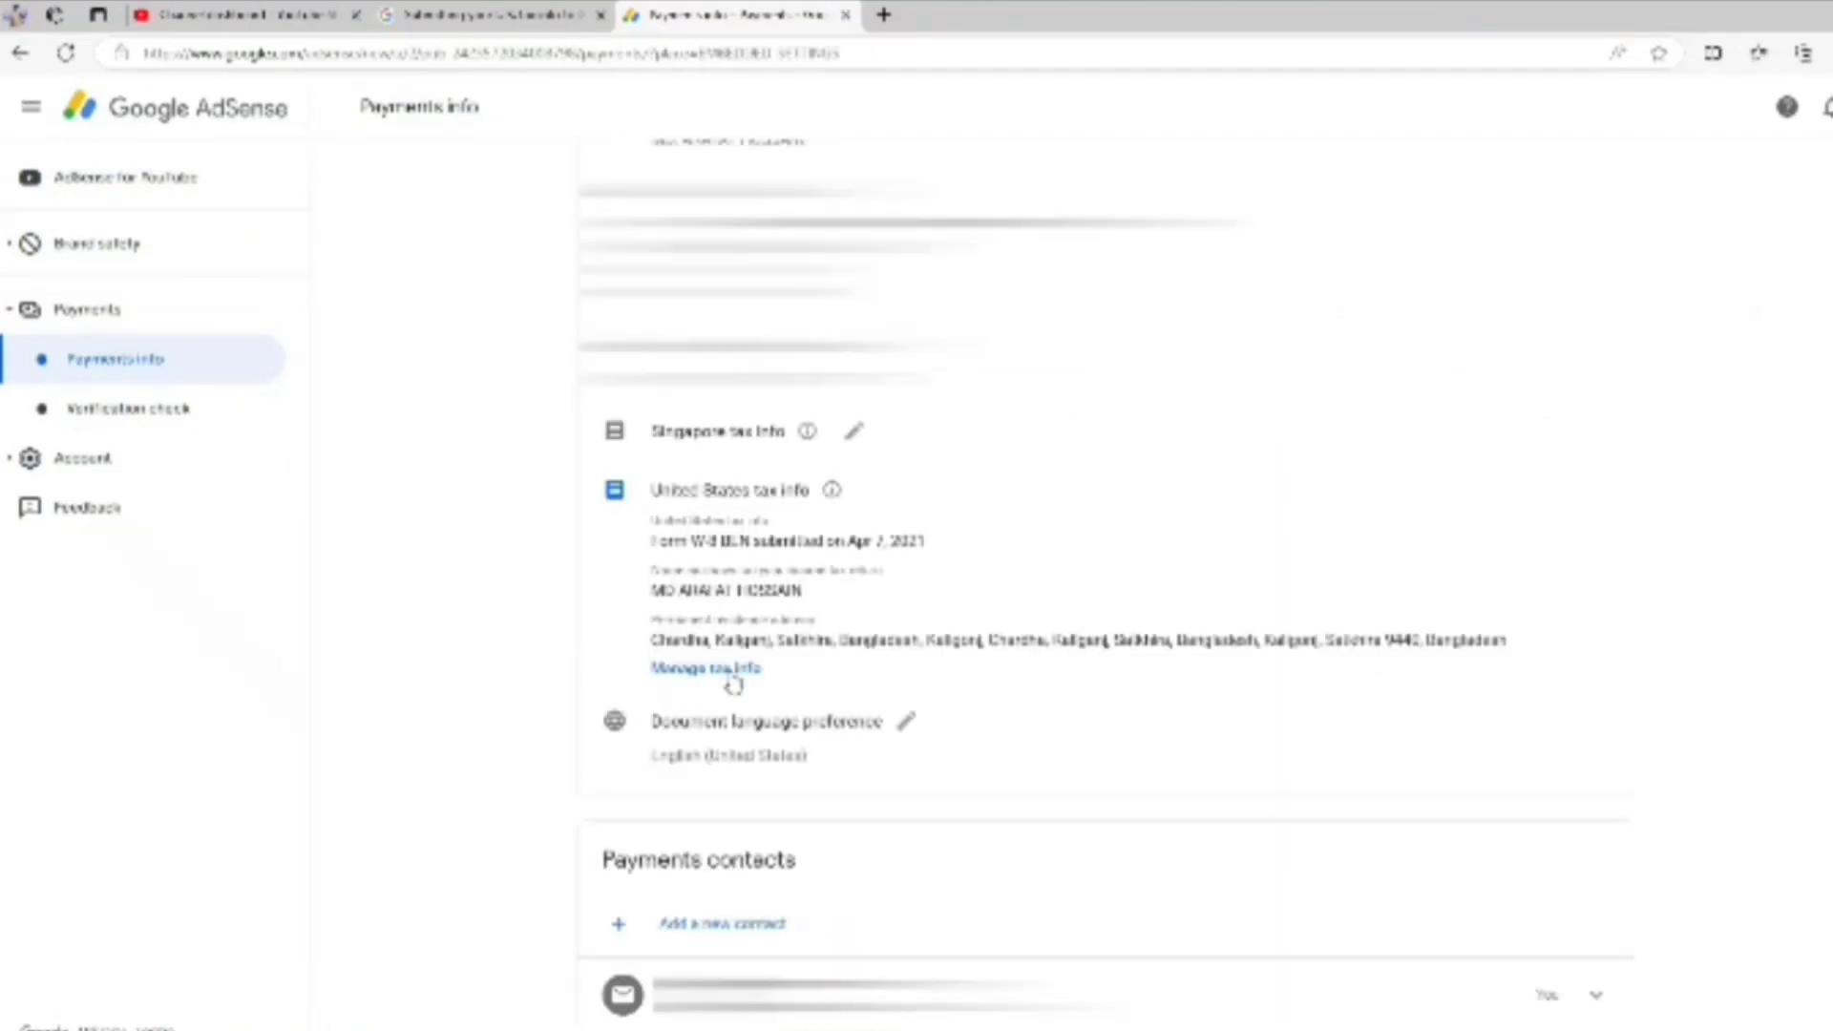
left_click(724, 672)
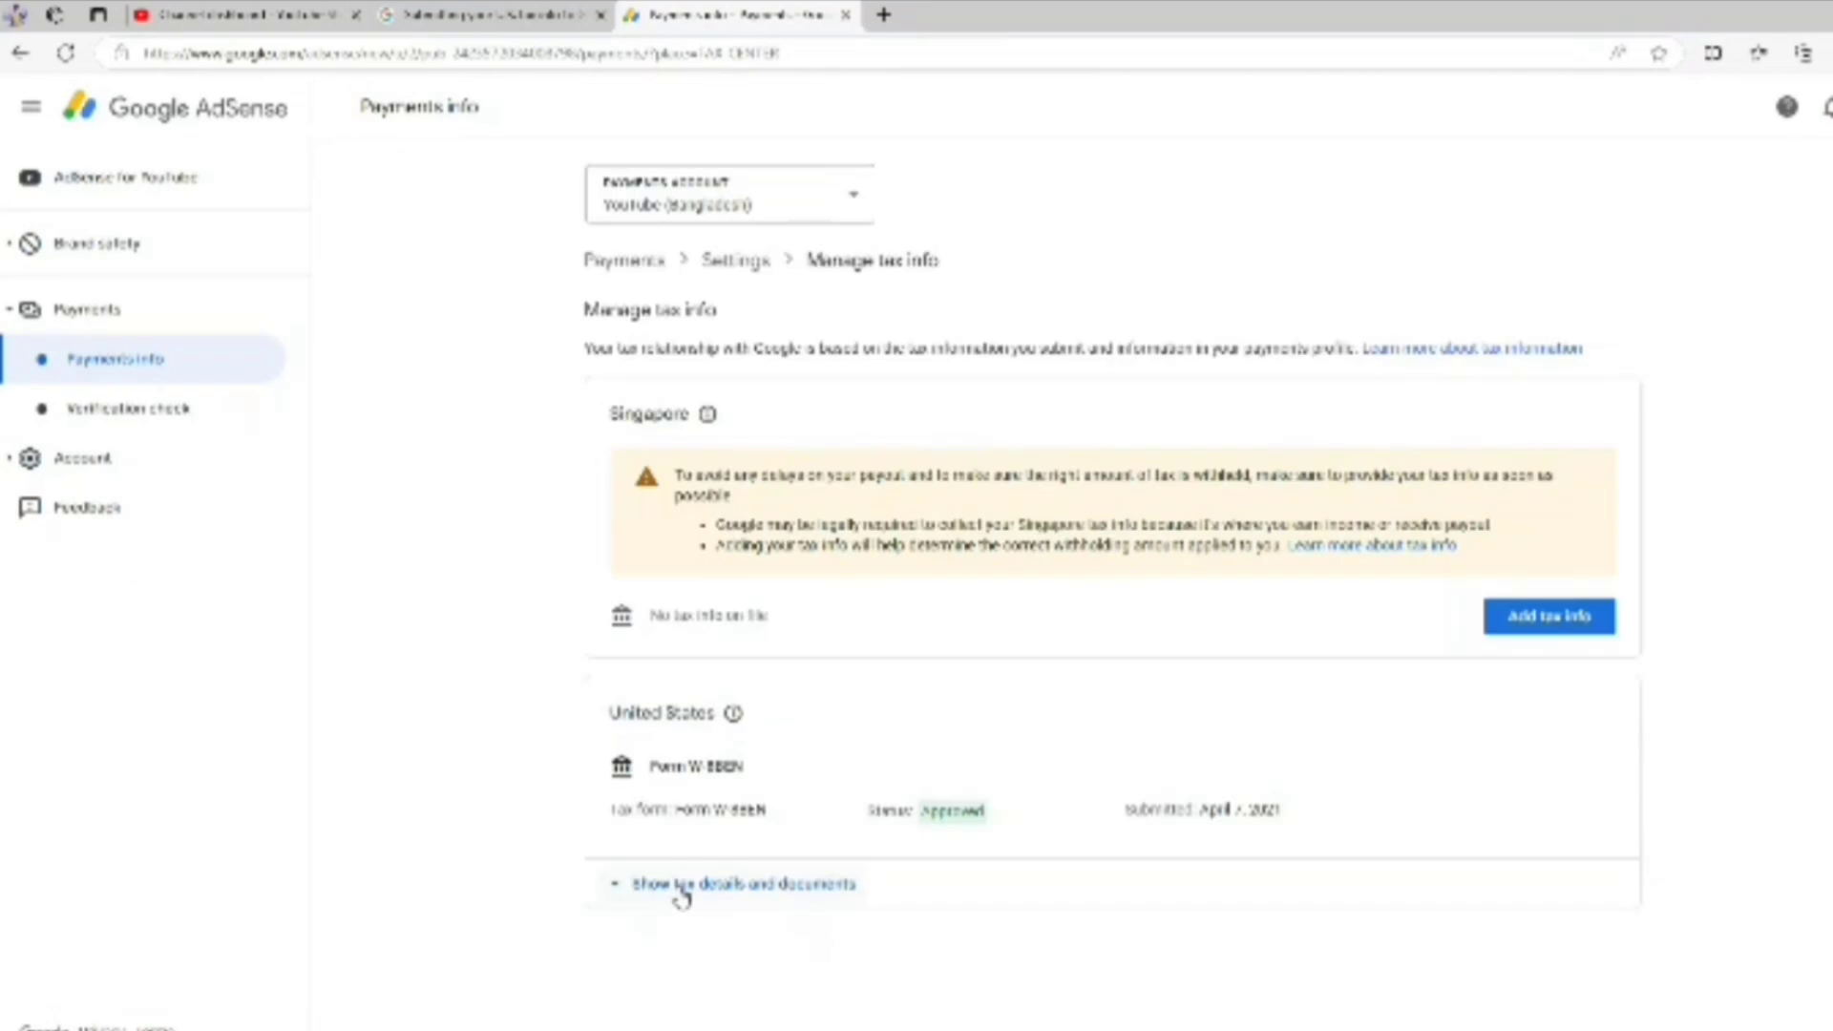
scroll(1495, 470, "down", 3)
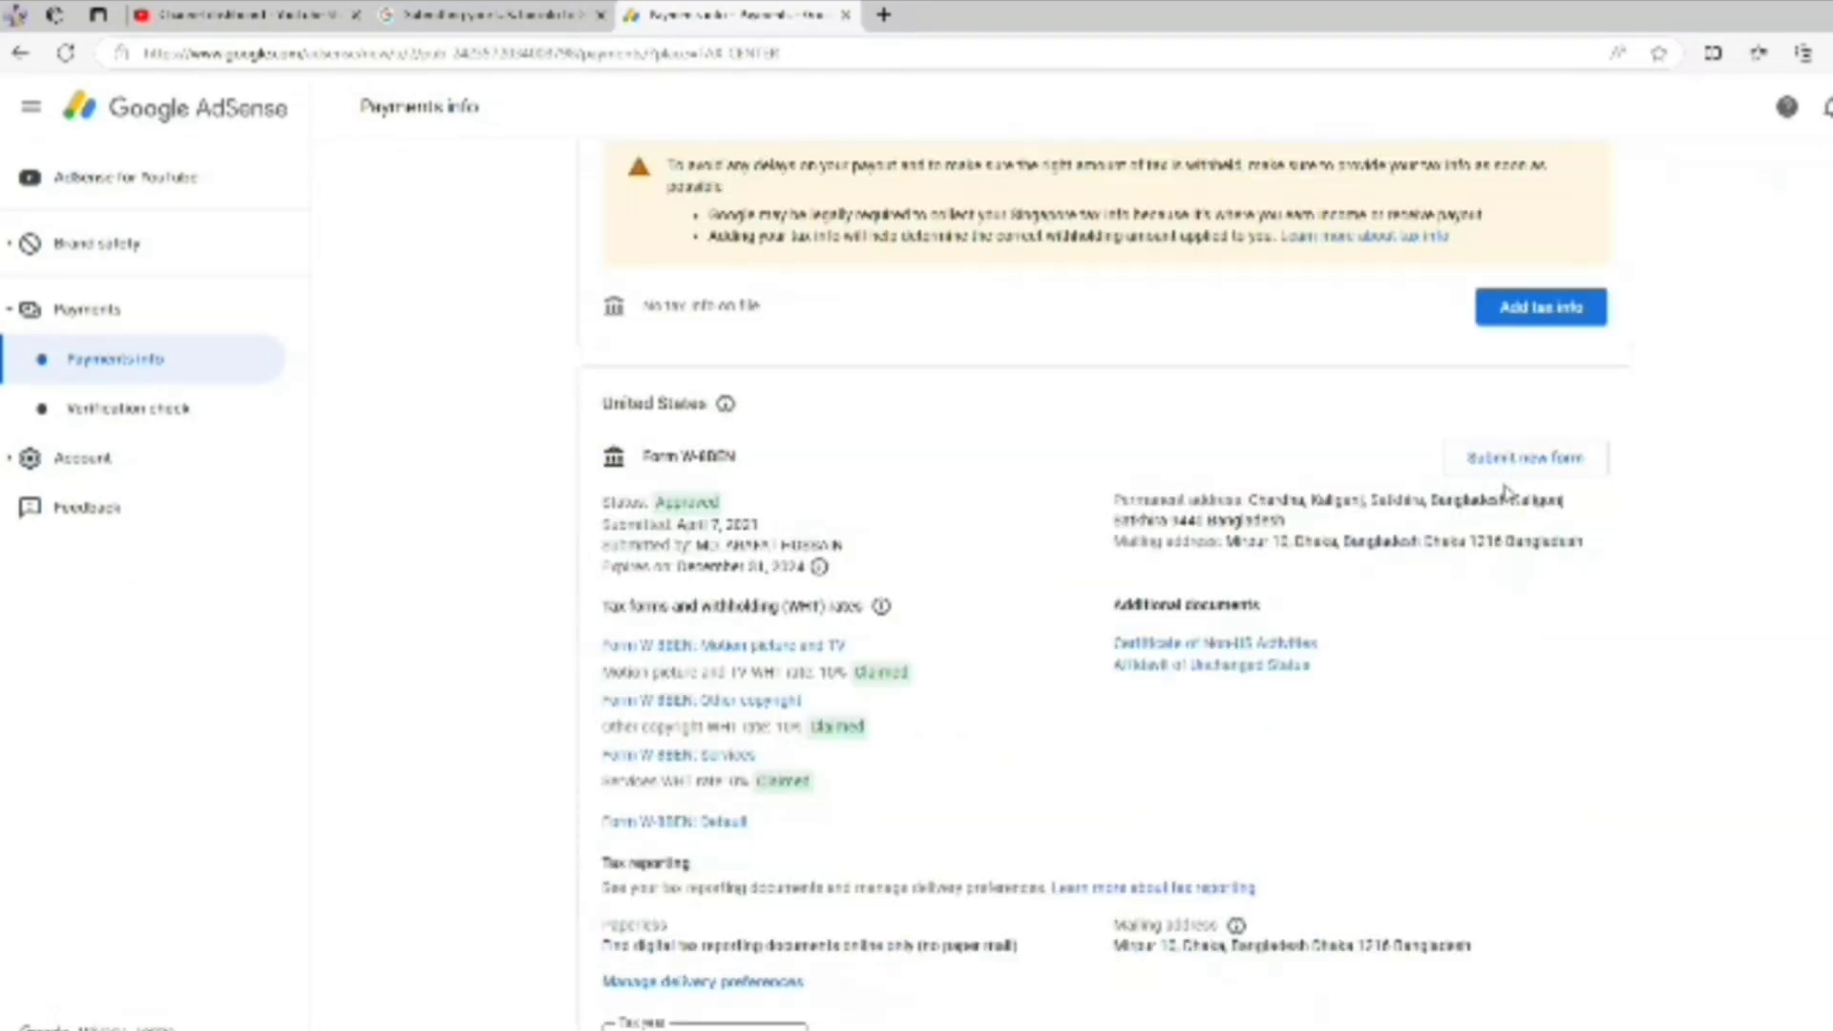
left_click(1531, 470)
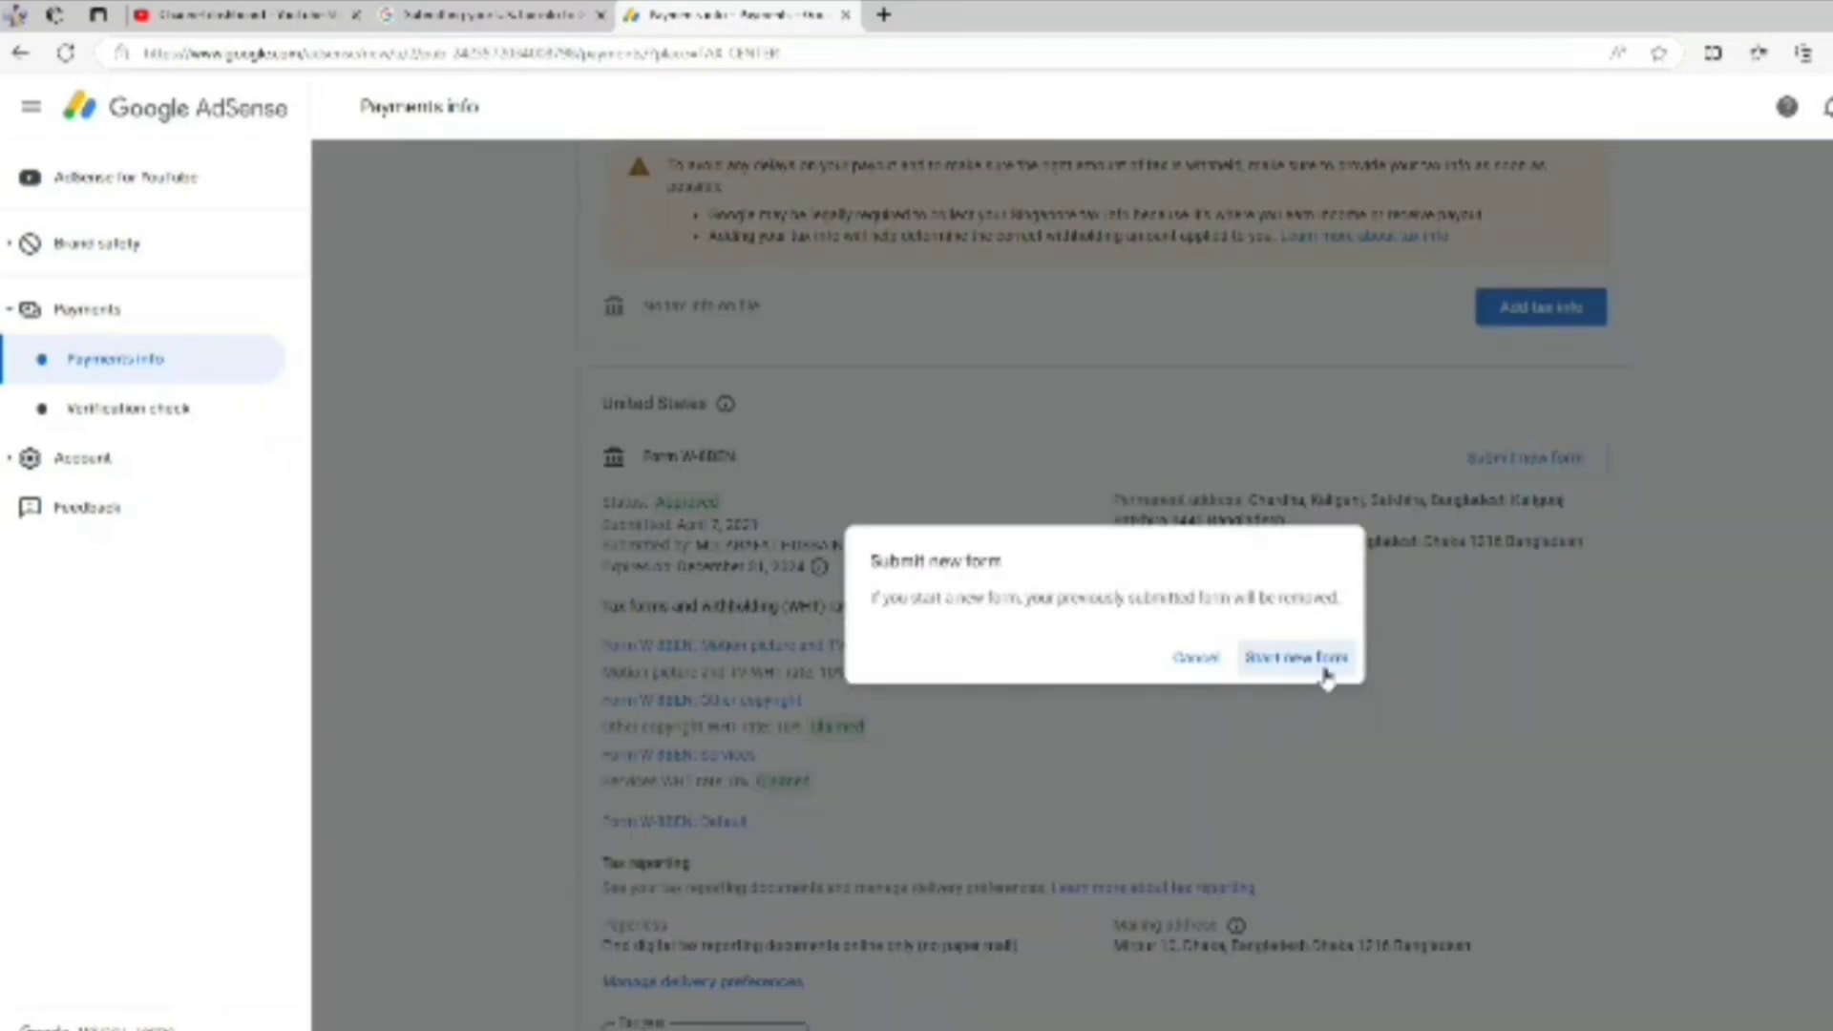
Confirm replacing the old form, re-verify with the account password, and choose Individual
left_click(1325, 659)
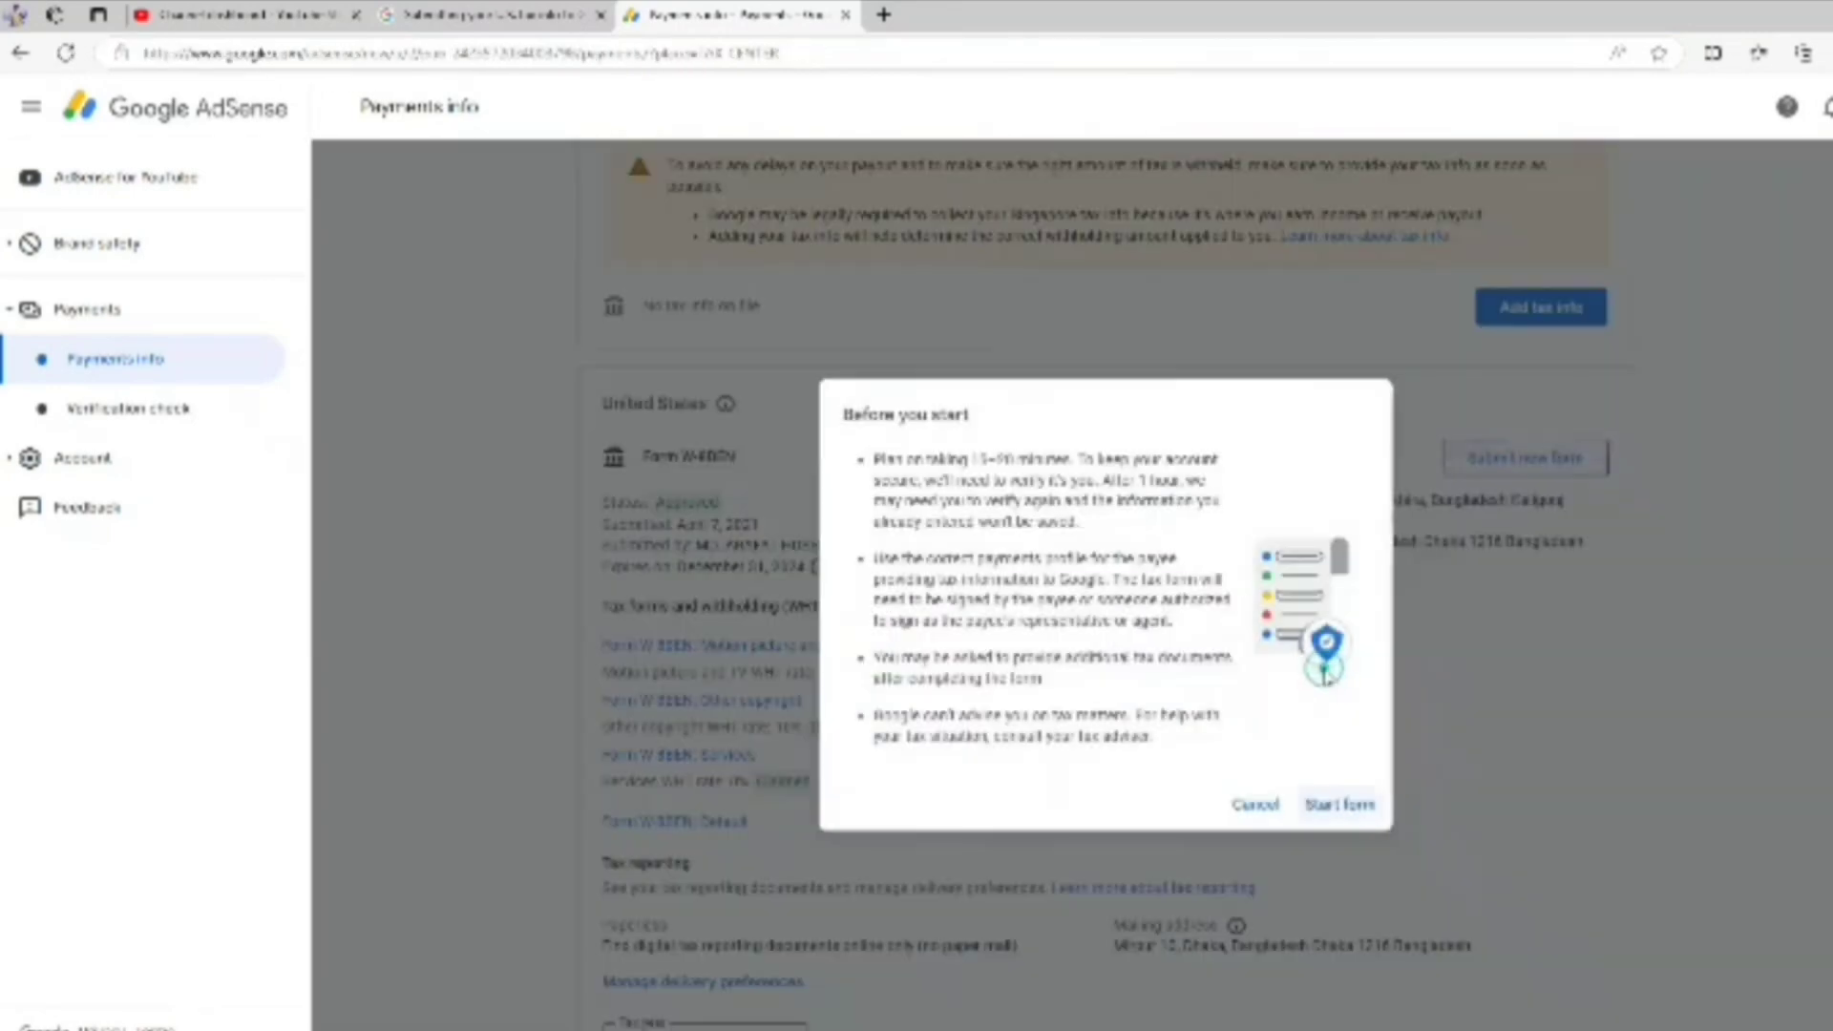
left_click(1349, 806)
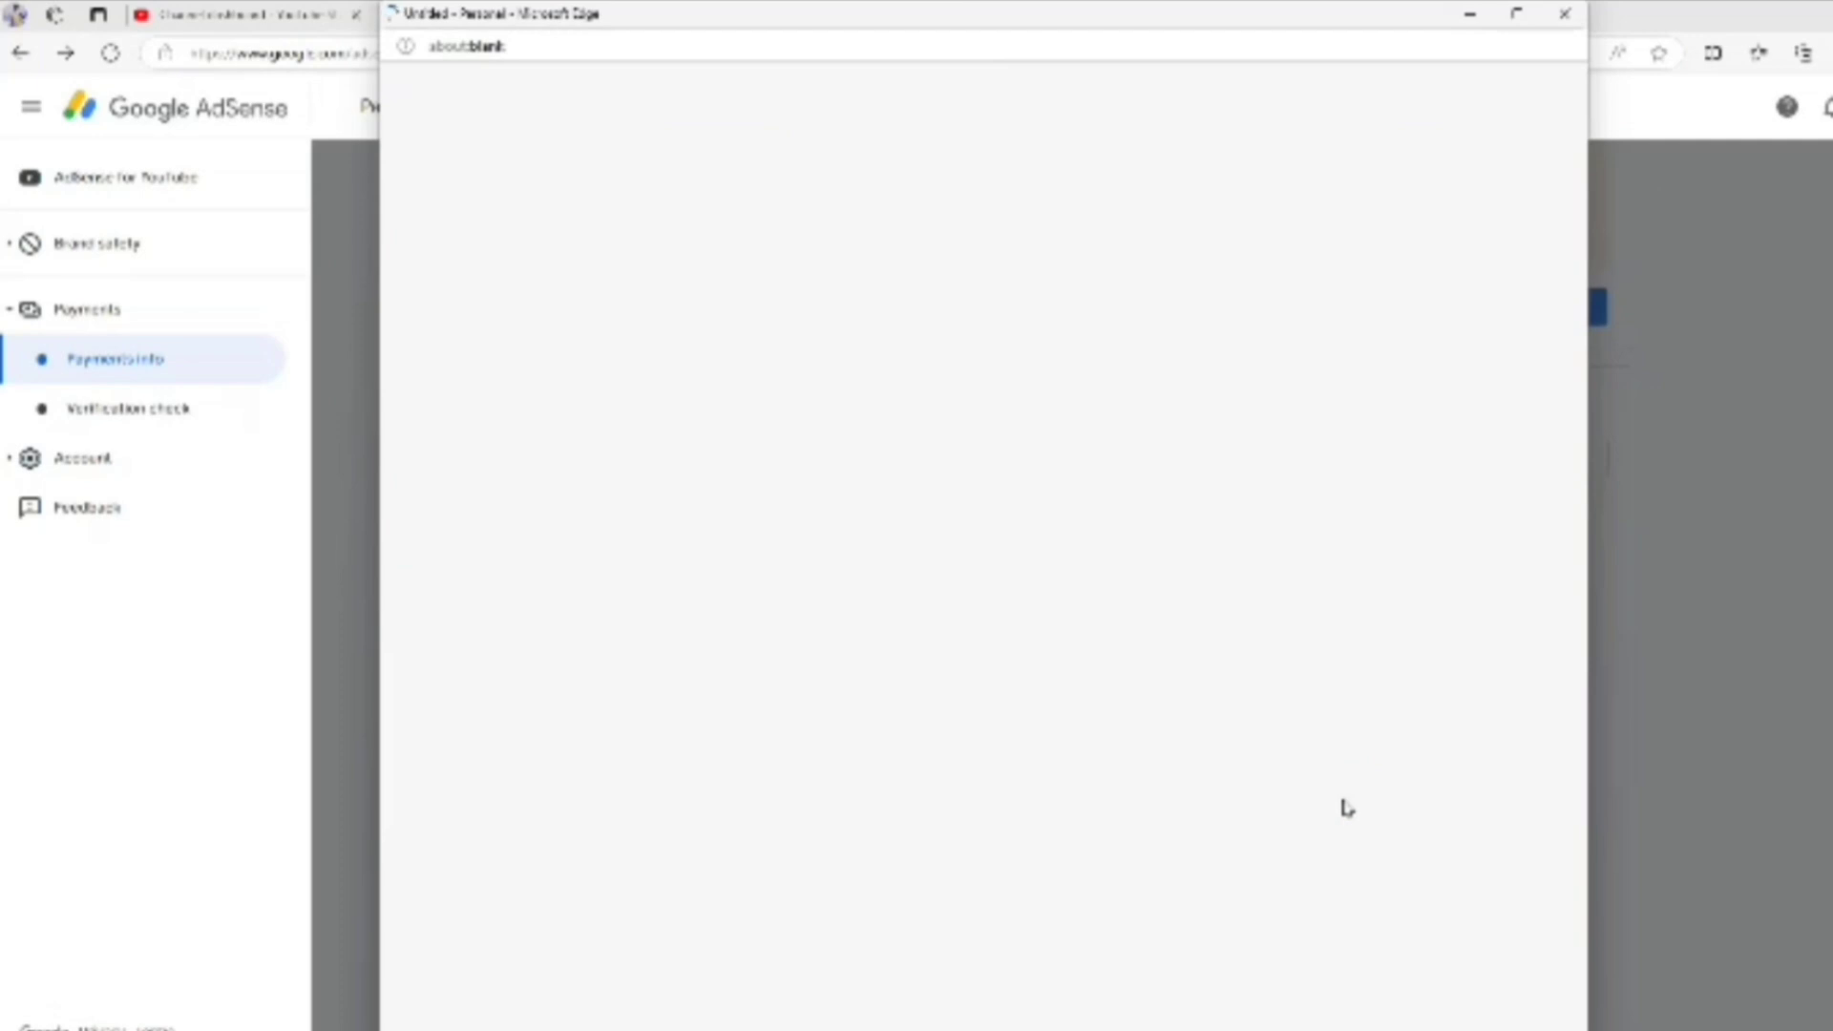
left_click(1334, 673)
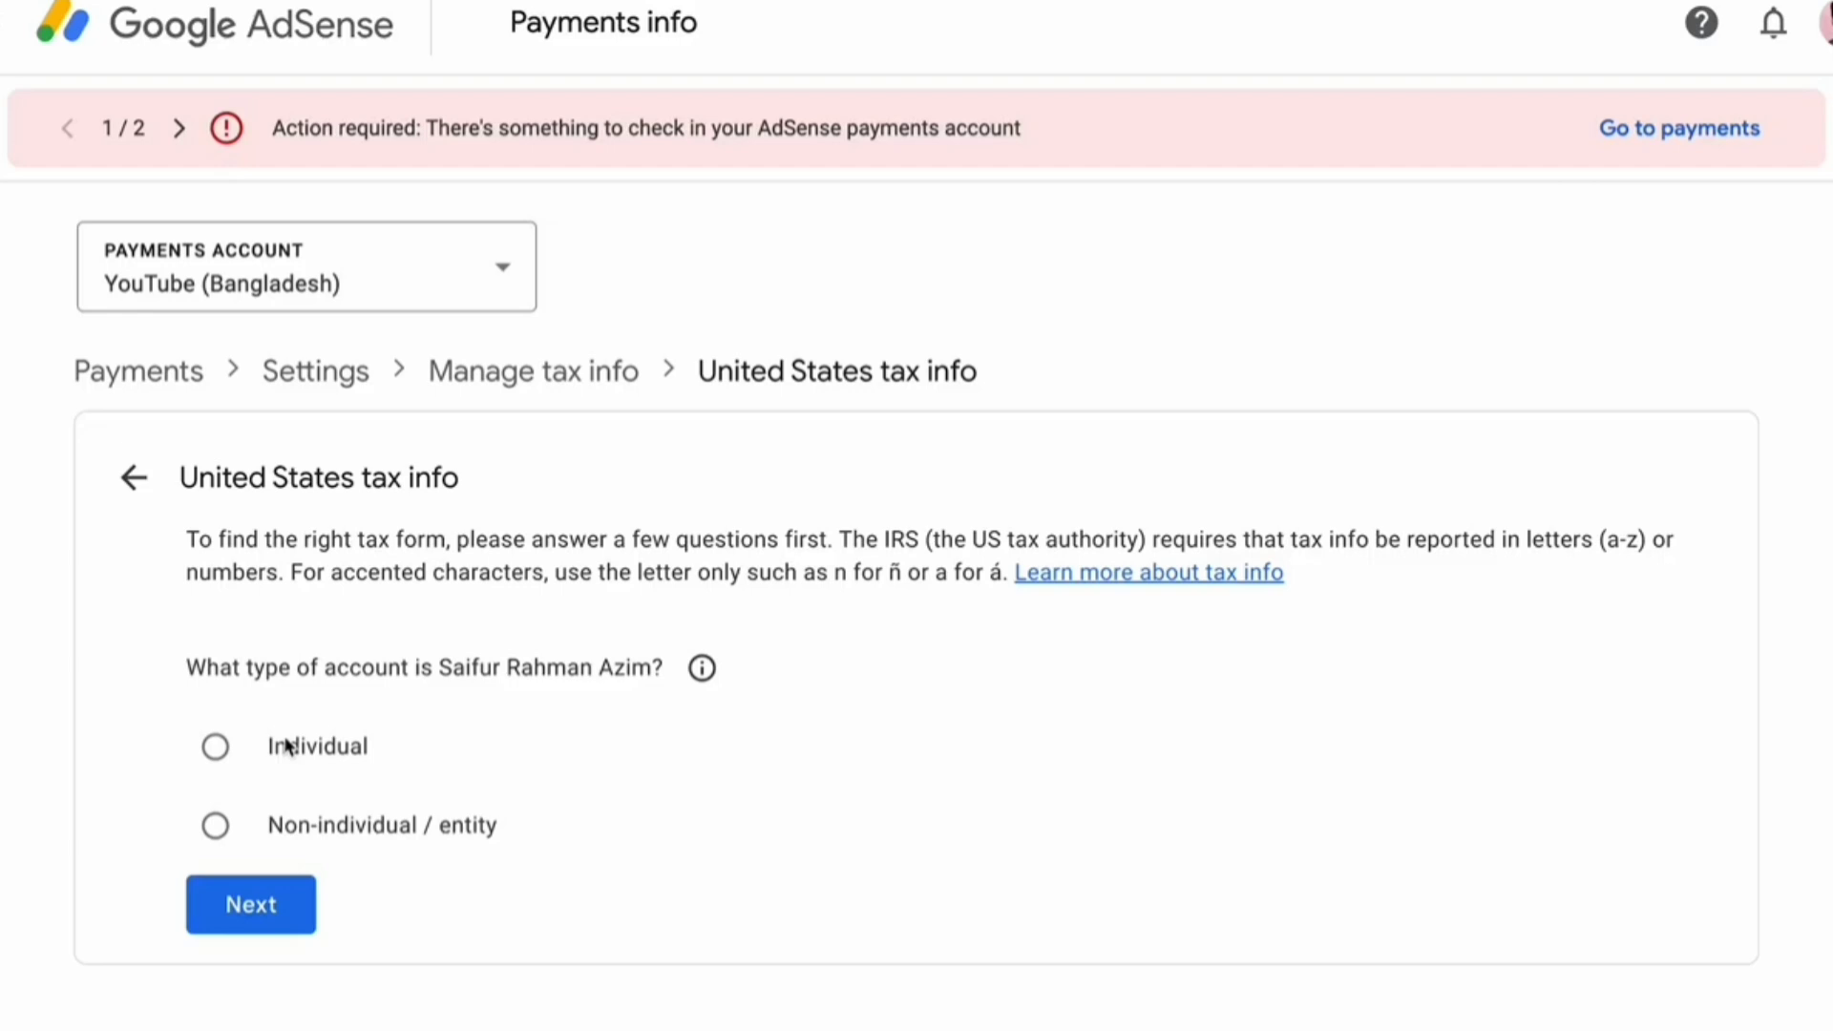
left_click(286, 748)
Answer No to being a US citizen or resident
left_click(262, 913)
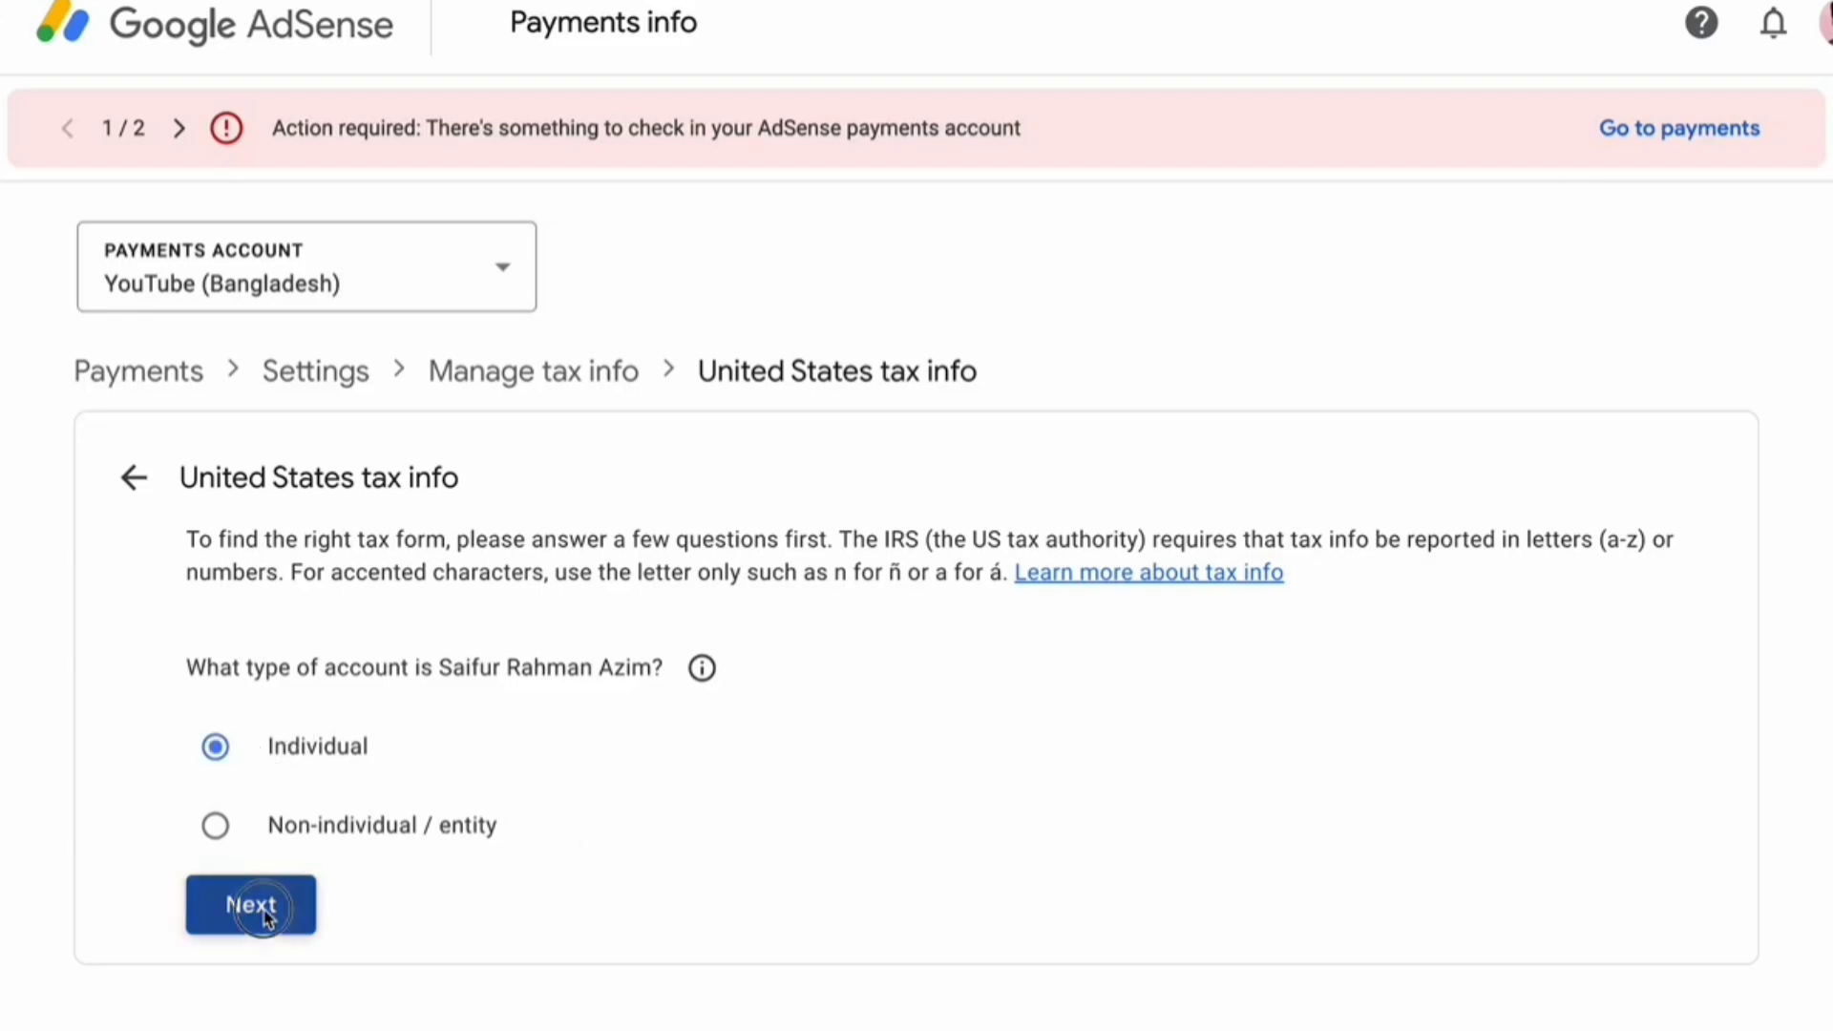
scroll(864, 843, "down", 1)
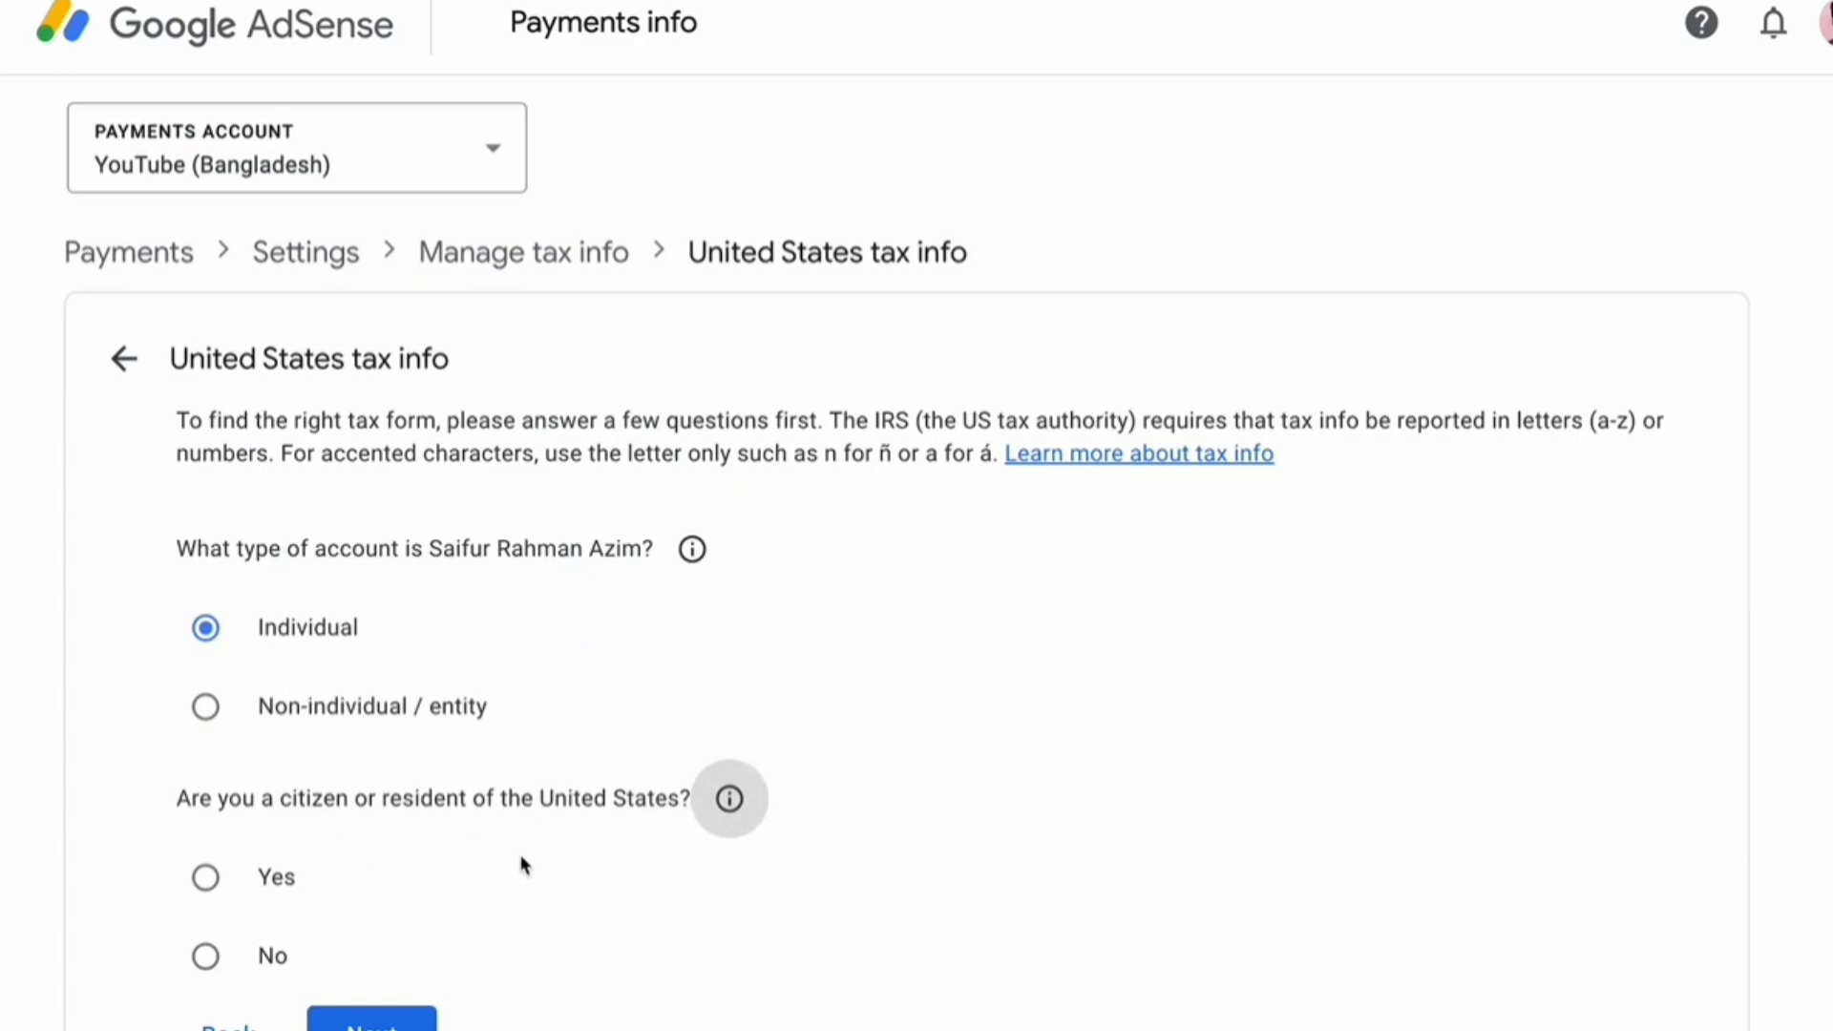
left_click(250, 954)
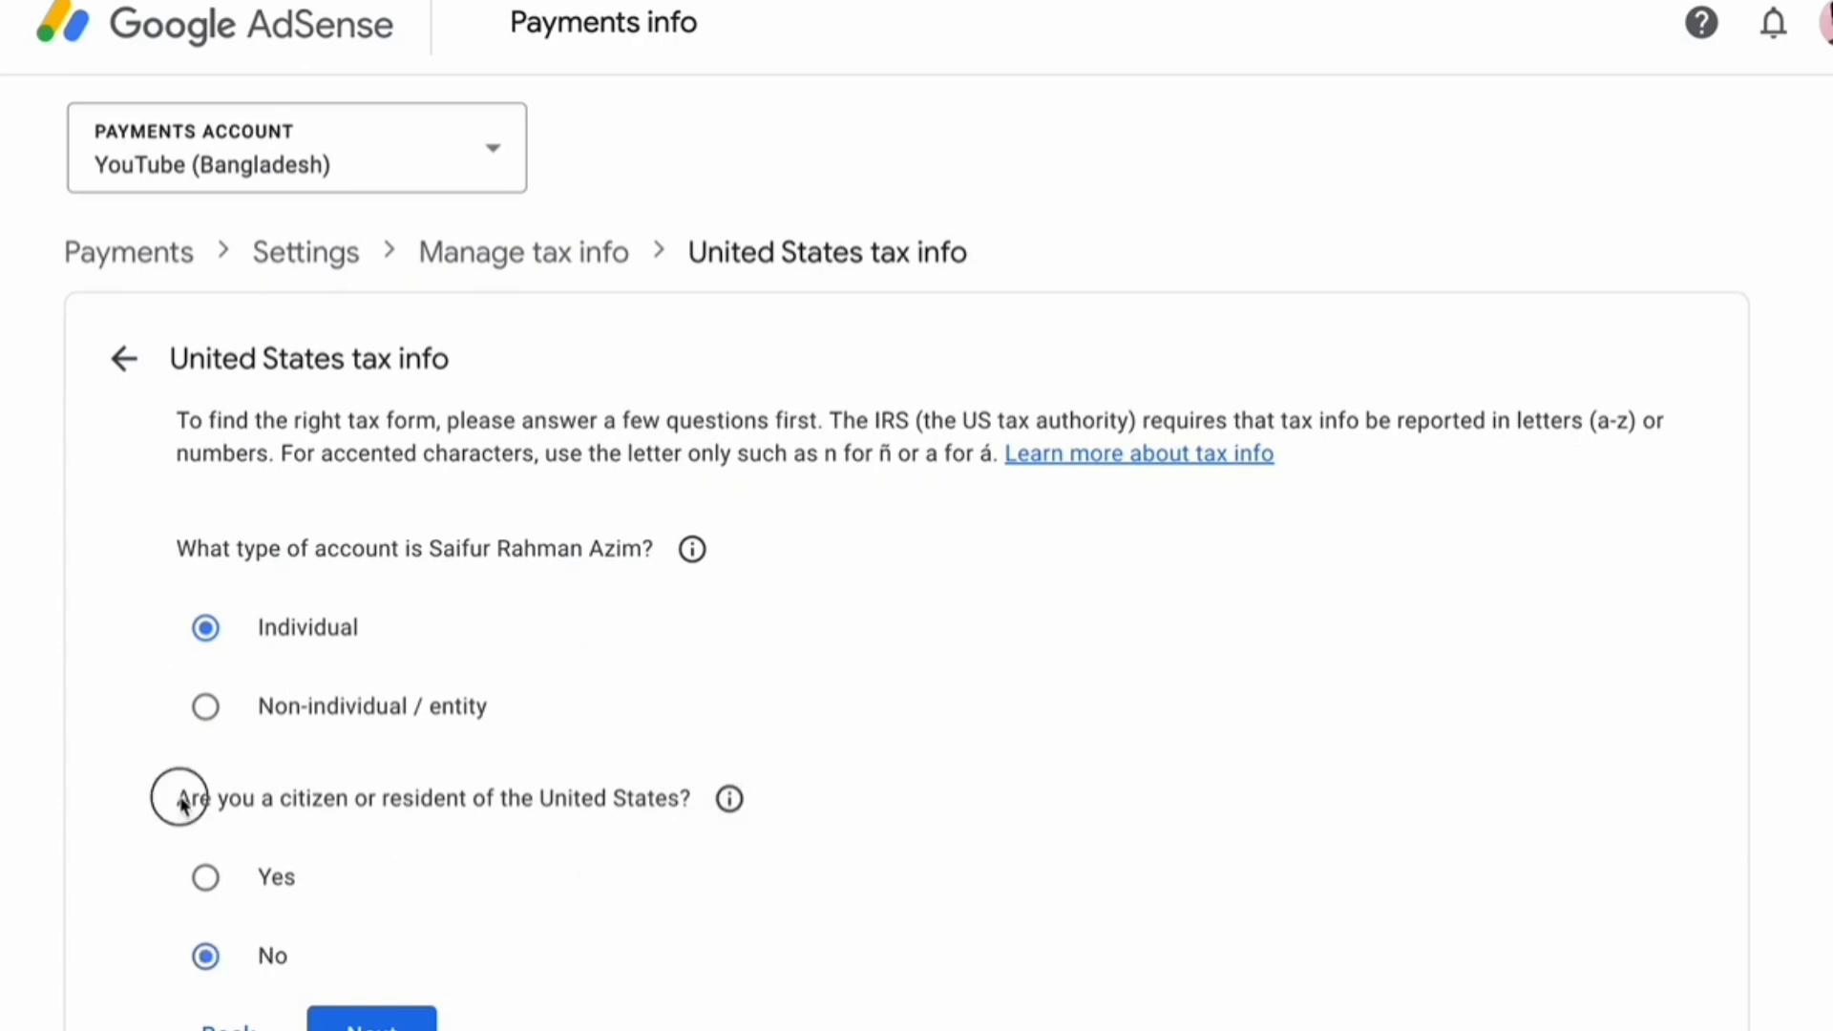
left_click_drag(172, 798, 643, 790)
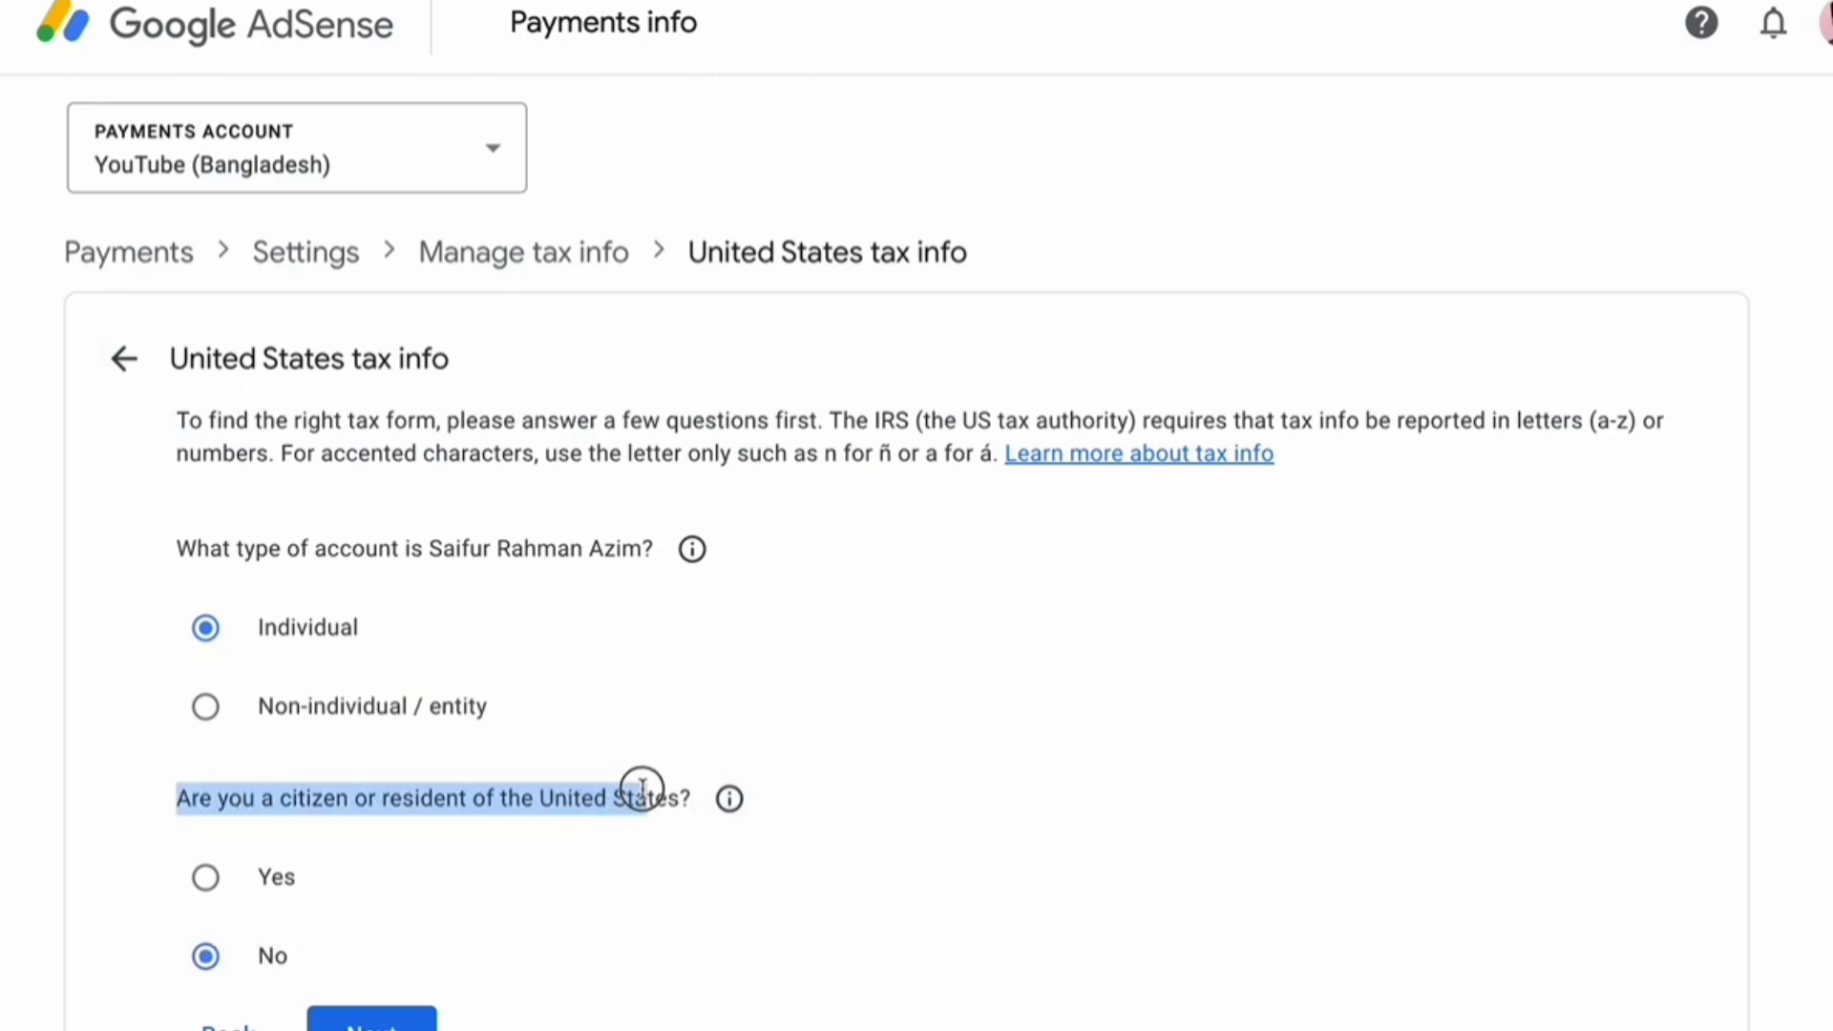
left_click(972, 828)
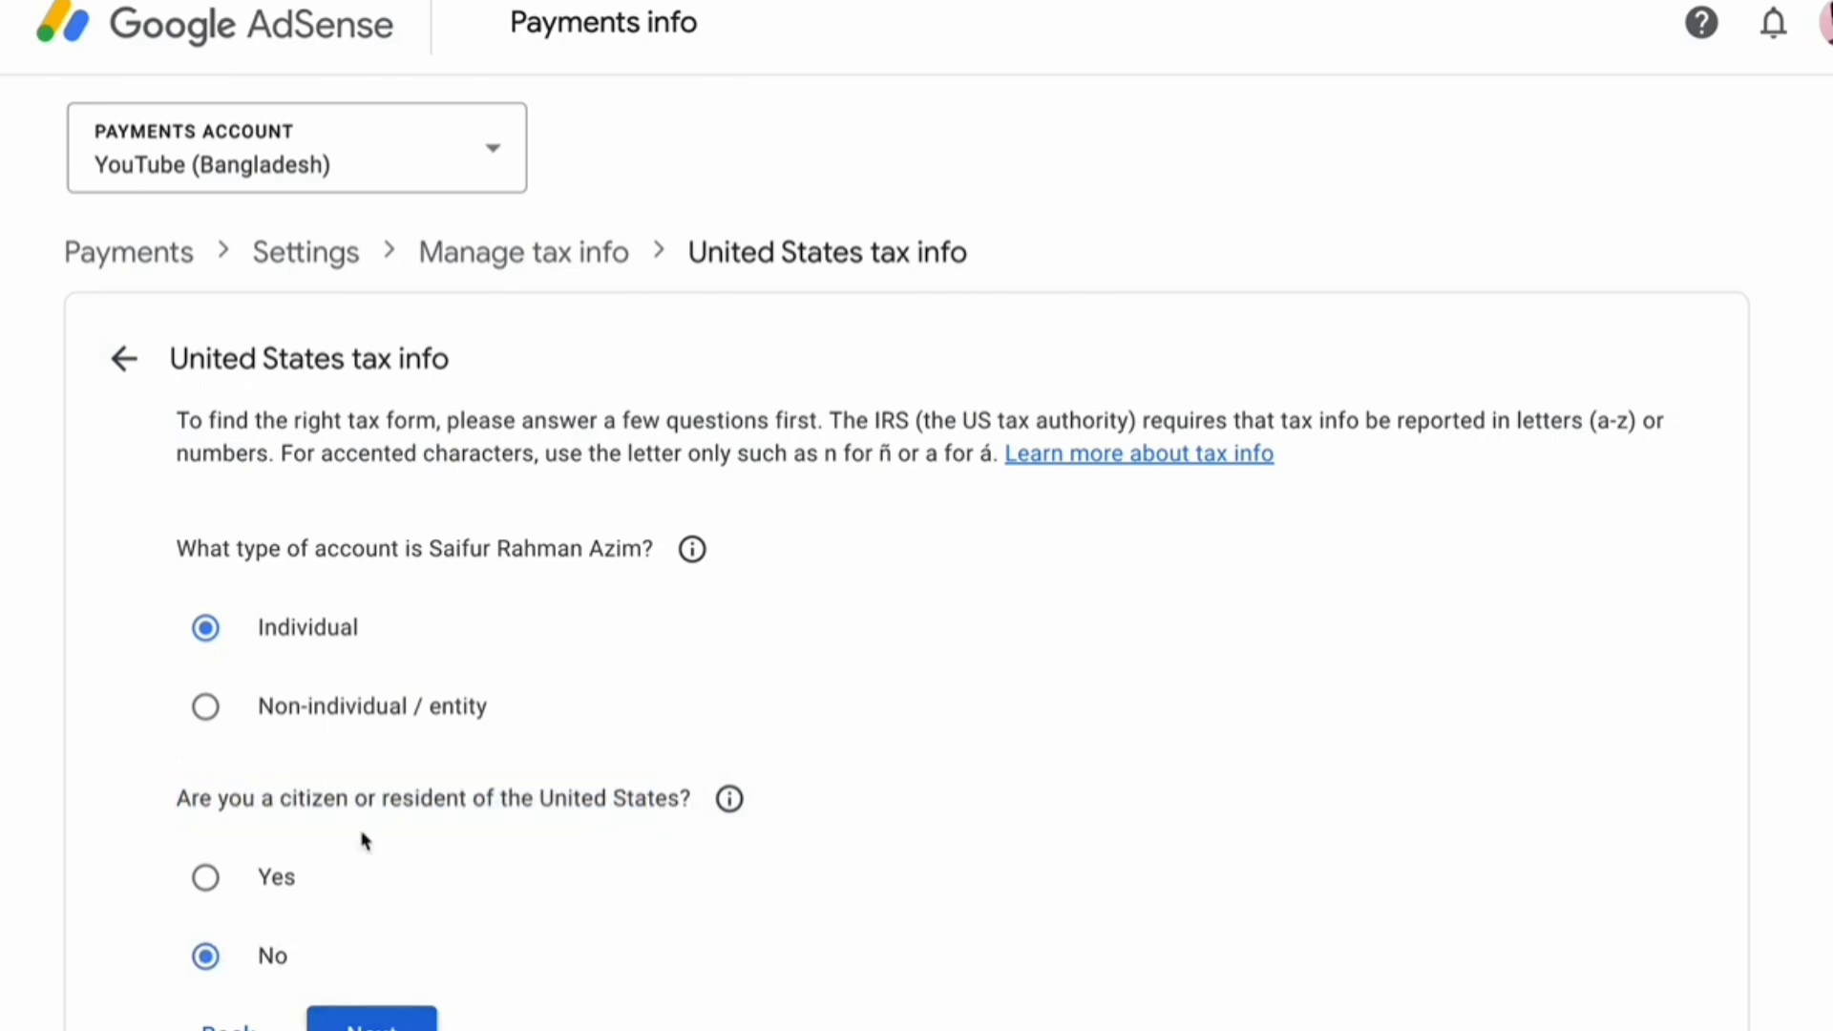
Choose the W-8BEN form over W-8ECI and continue to Tax identity
left_click_drag(172, 434, 702, 421)
scroll(638, 477, "down", 3)
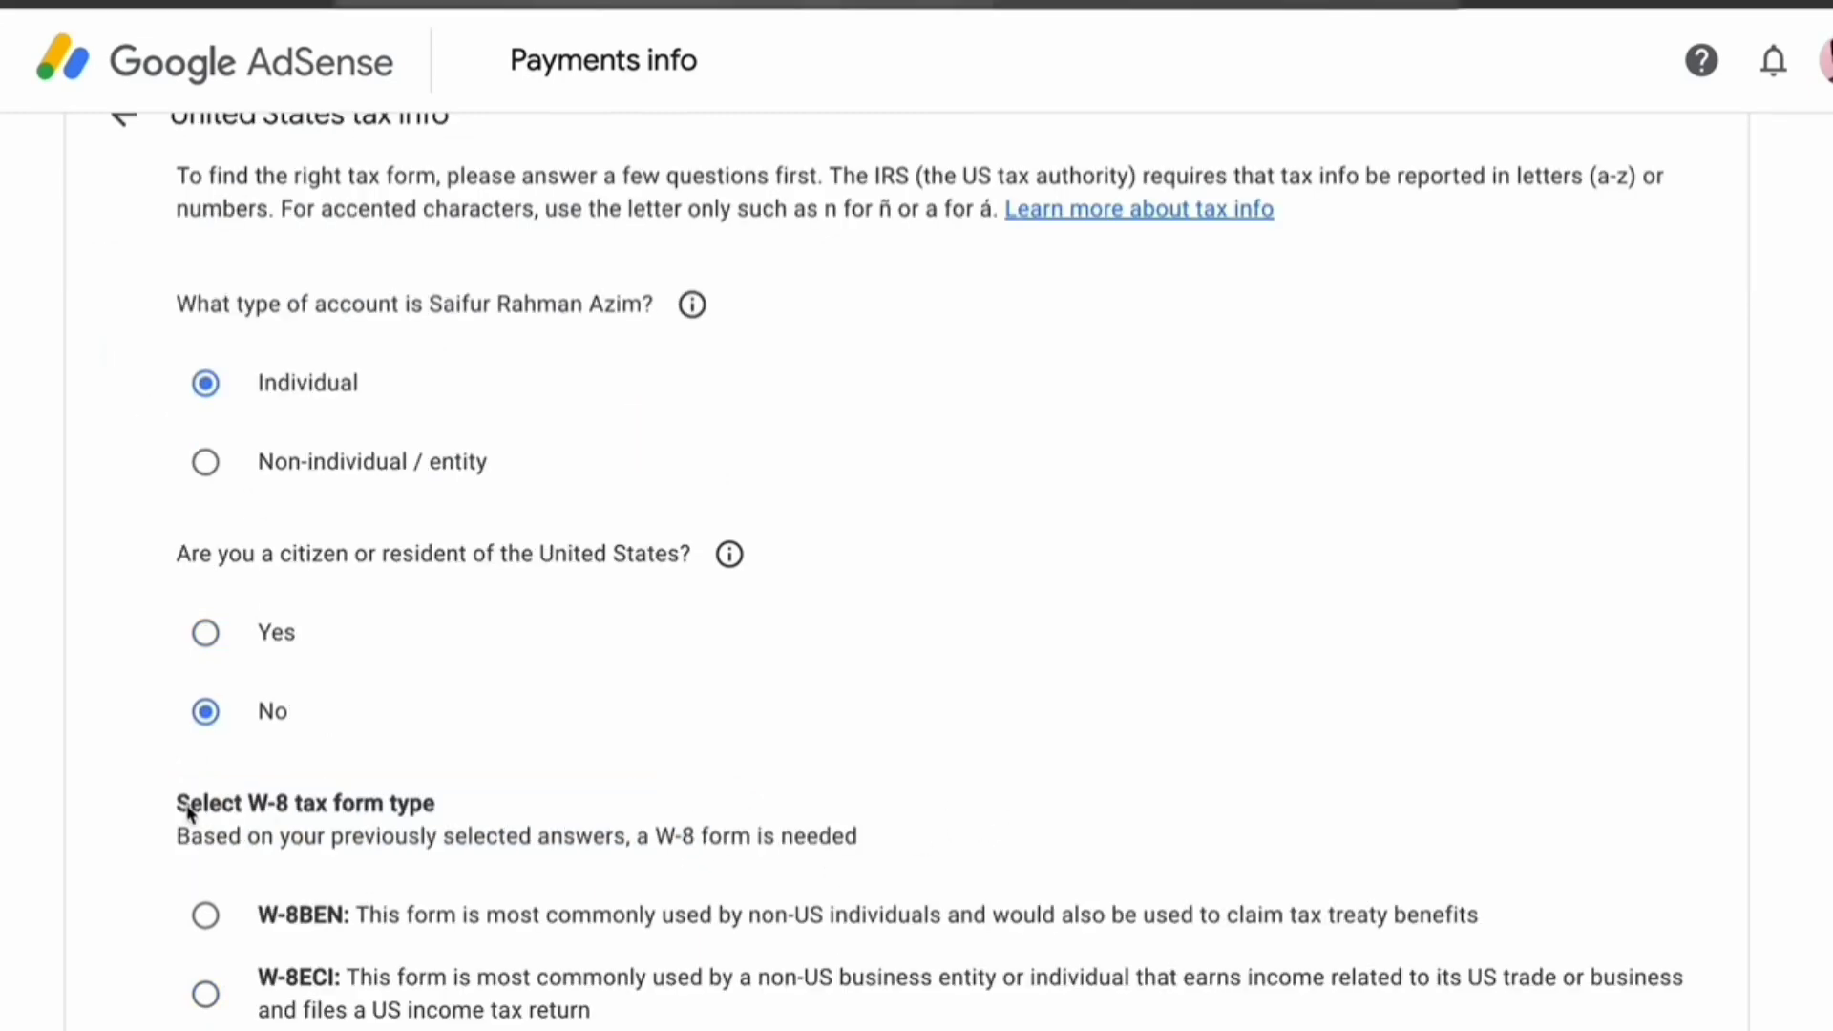
left_click_drag(178, 765, 360, 815)
left_click(443, 812)
left_click_drag(254, 924, 1515, 925)
left_click(1515, 926)
left_click_drag(260, 977, 1145, 975)
left_click(1105, 974)
left_click_drag(1526, 983, 1607, 986)
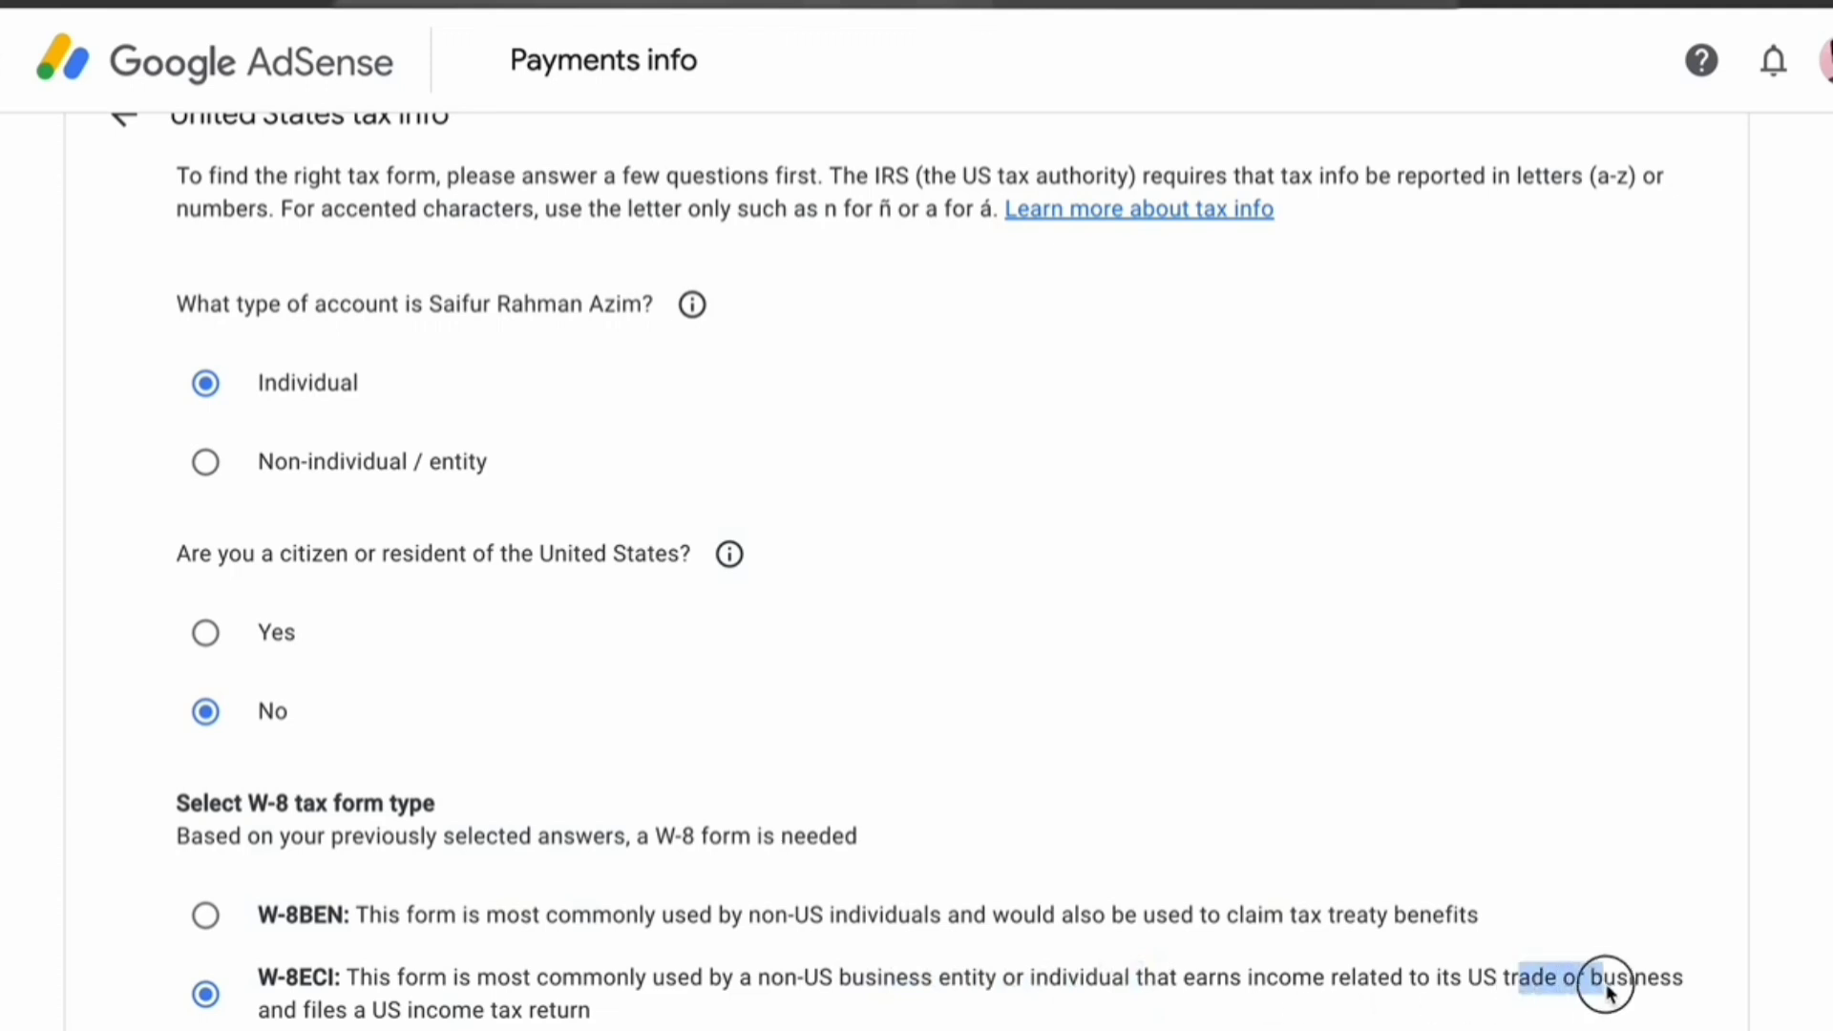
left_click(1603, 986)
left_click(196, 918)
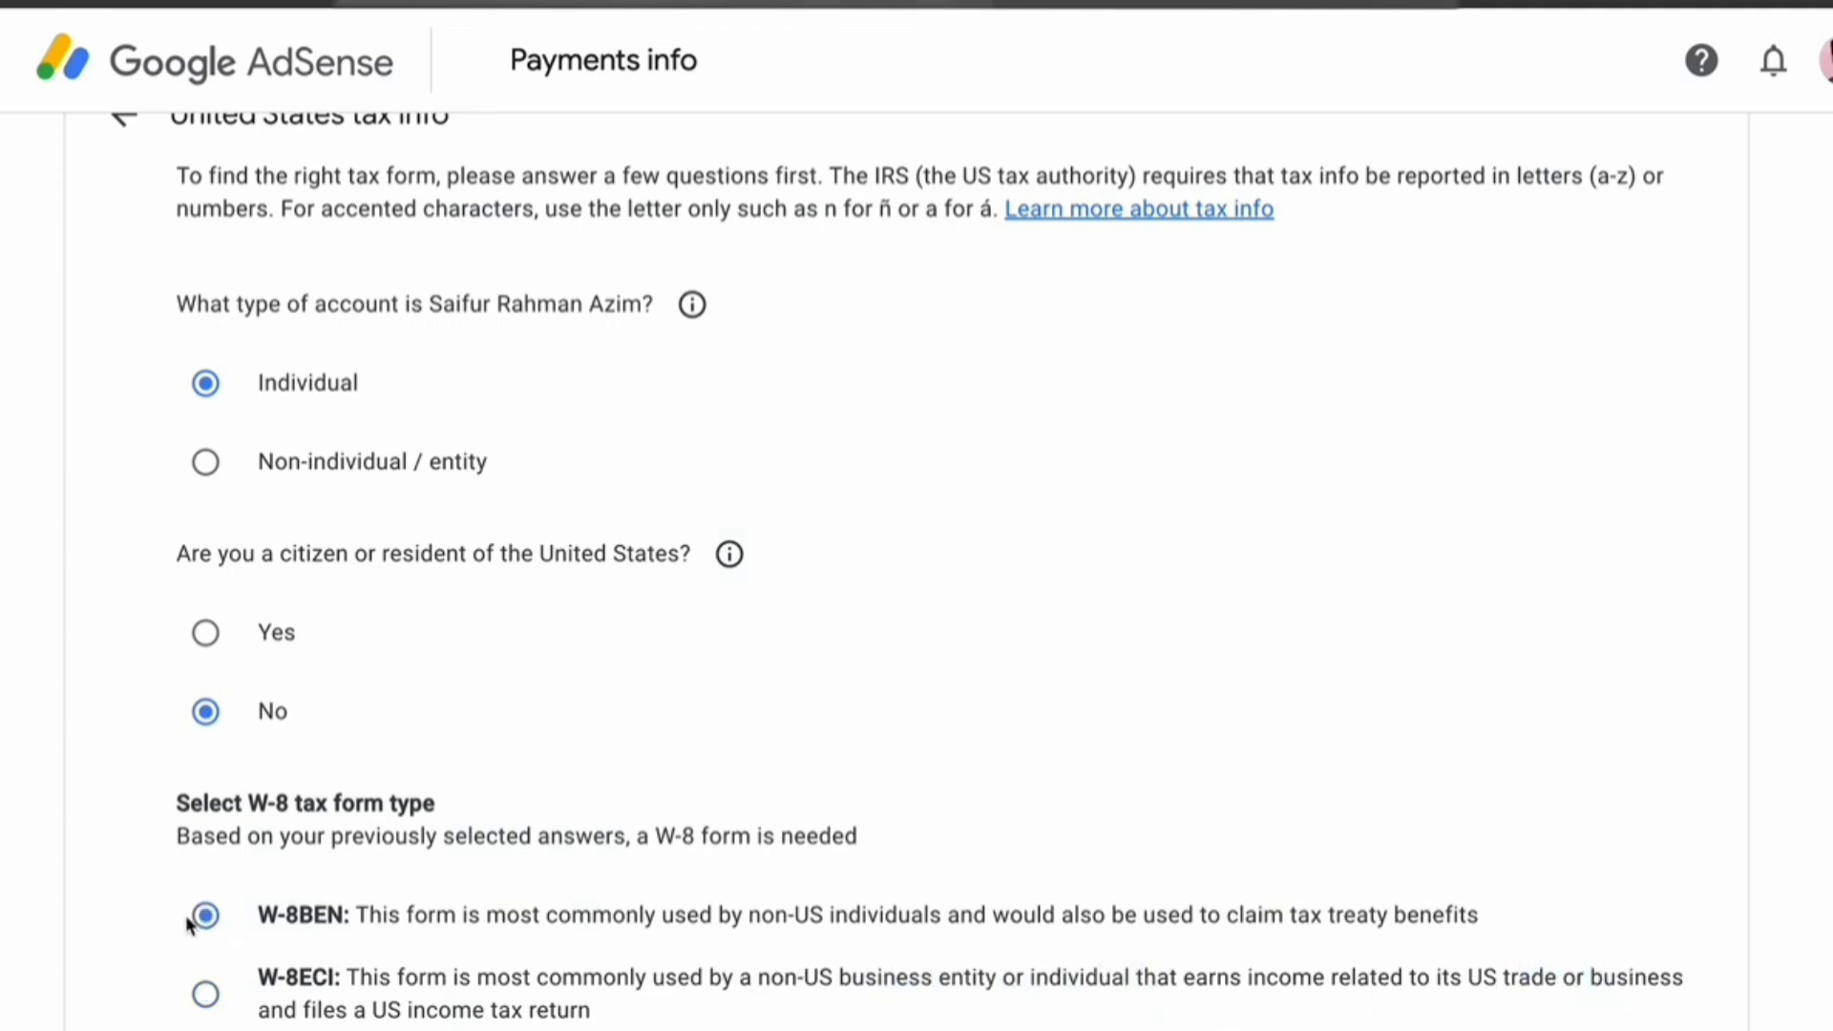
left_click(849, 1027)
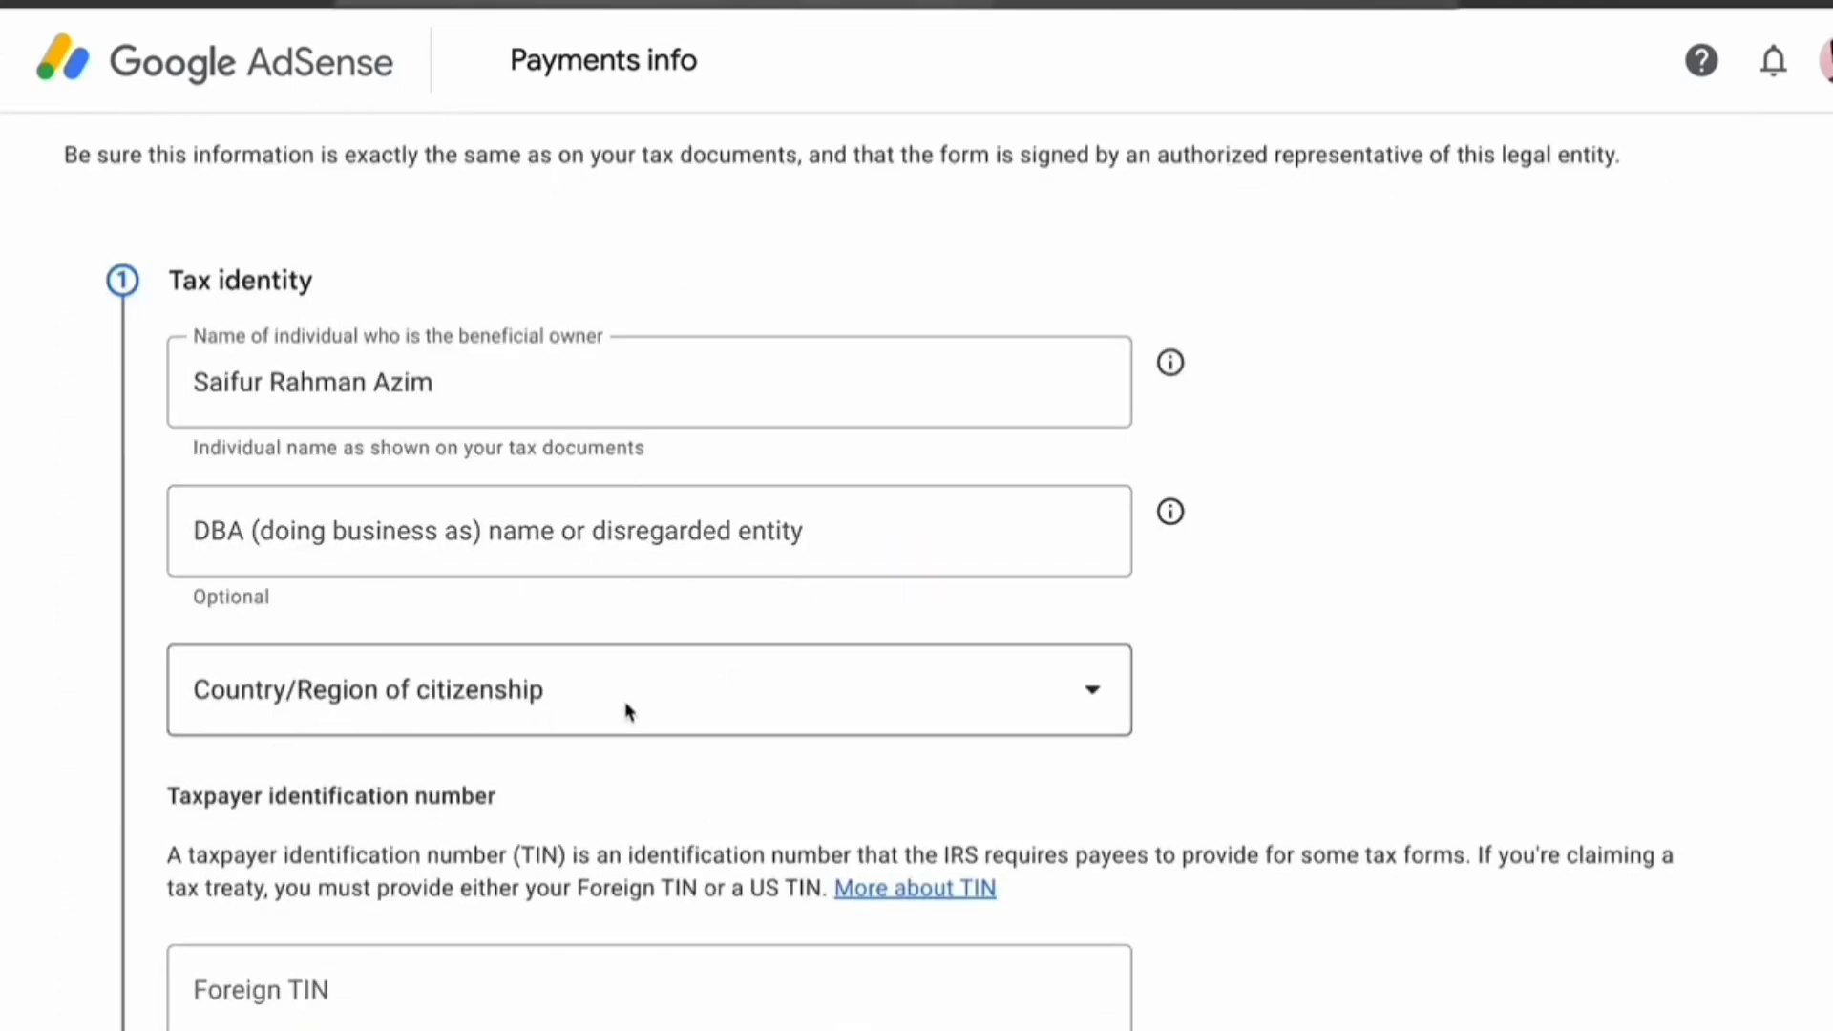
Enter the foreign taxpayer identification number and continue to the Address step
left_click(437, 695)
left_click_drag(168, 146, 480, 159)
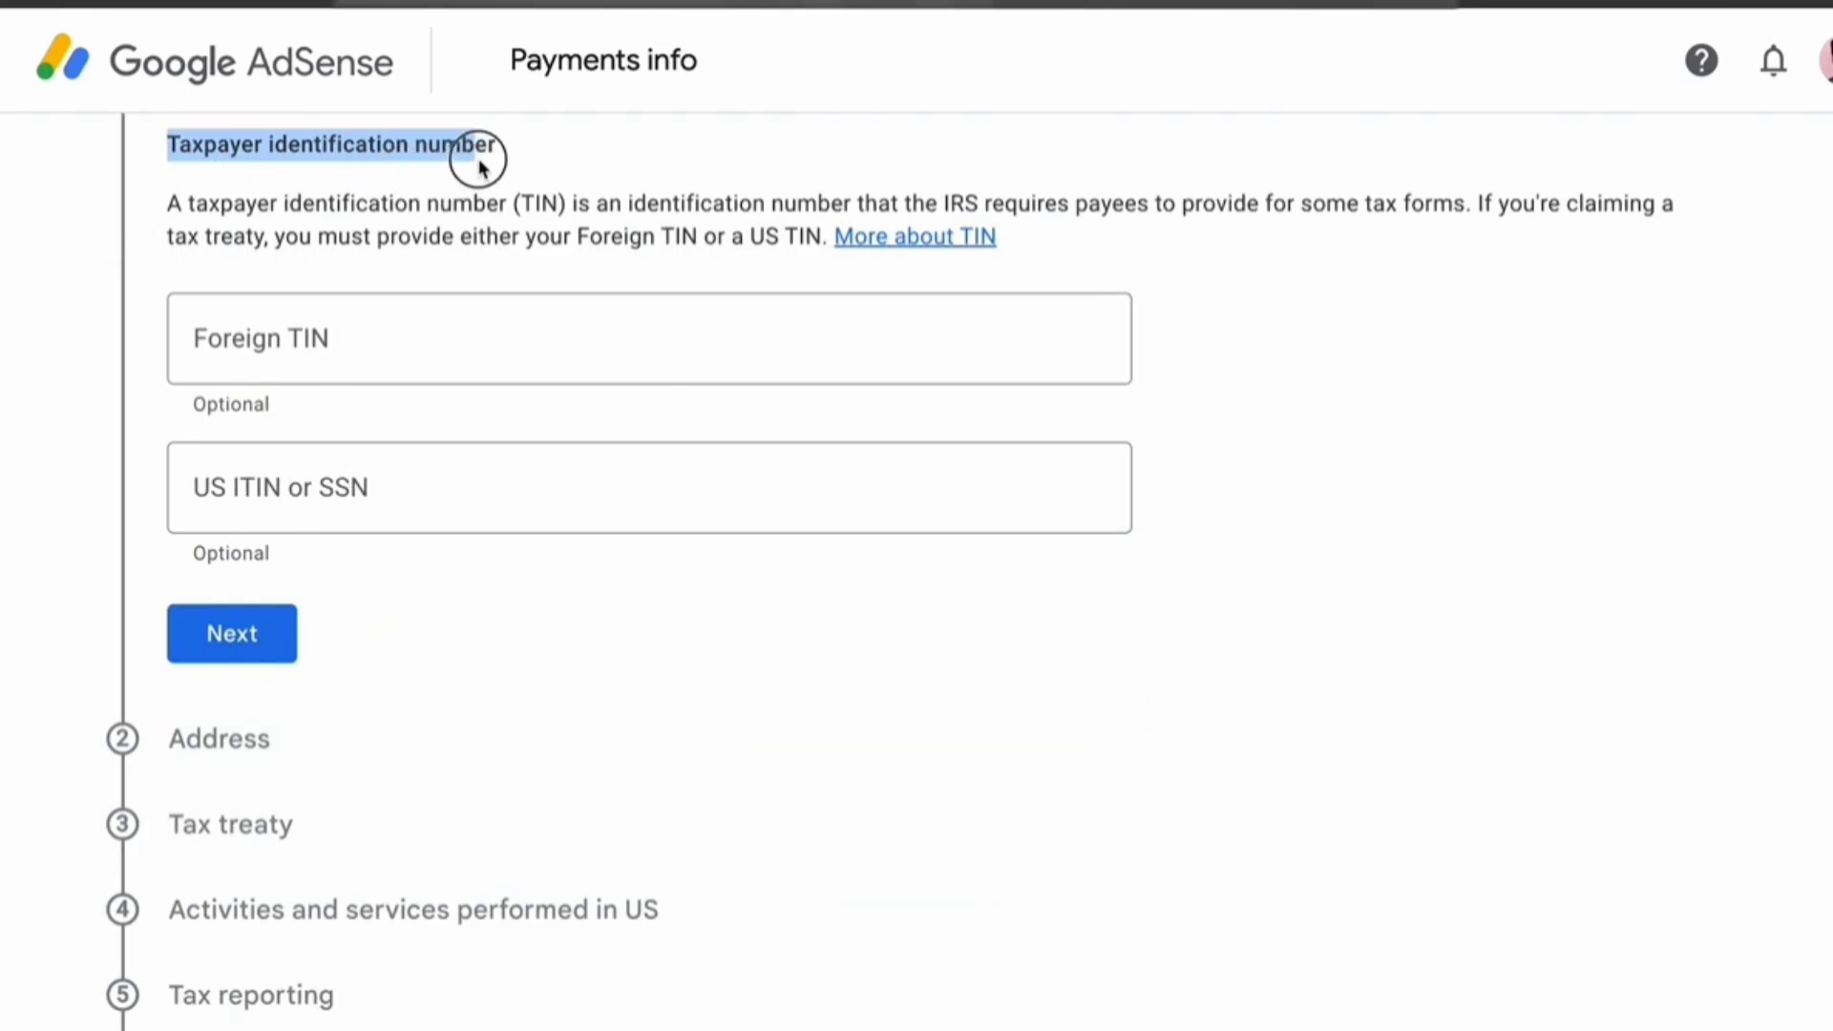
left_click(501, 155)
left_click_drag(164, 204, 1172, 206)
left_click(306, 347)
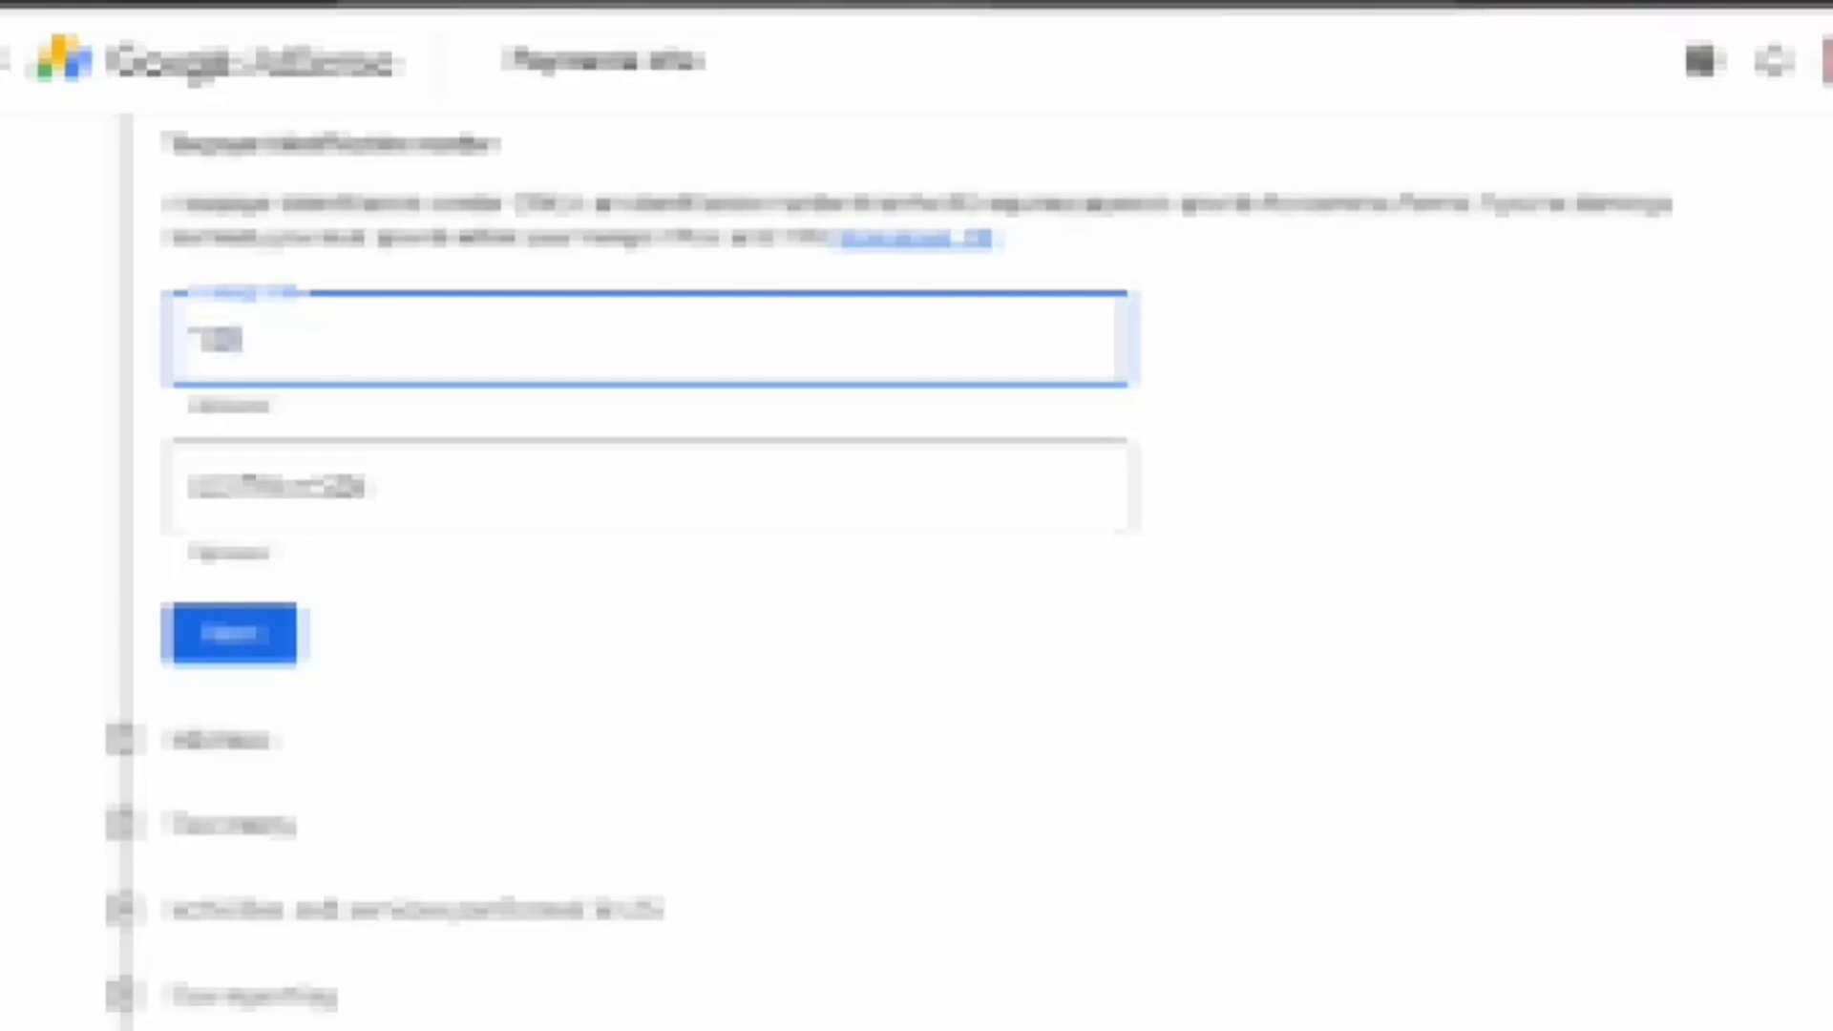
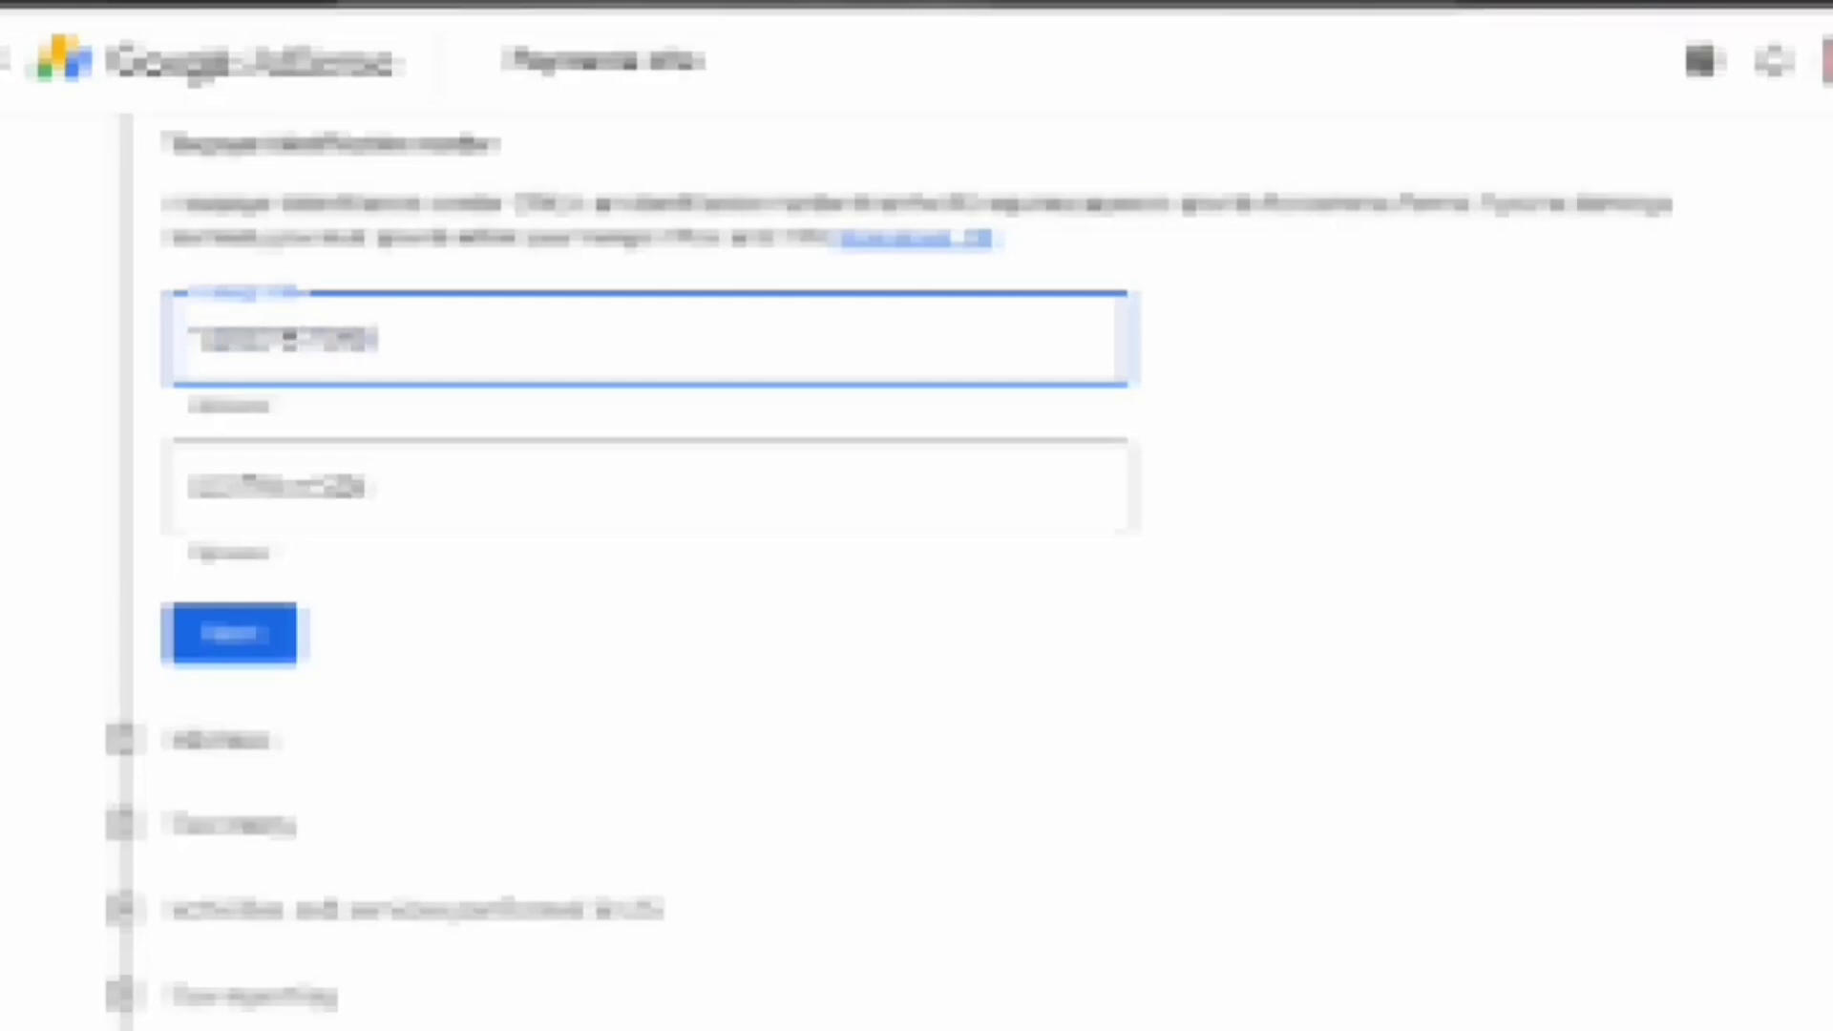
scroll(258, 491, "down", 2)
left_click(256, 489)
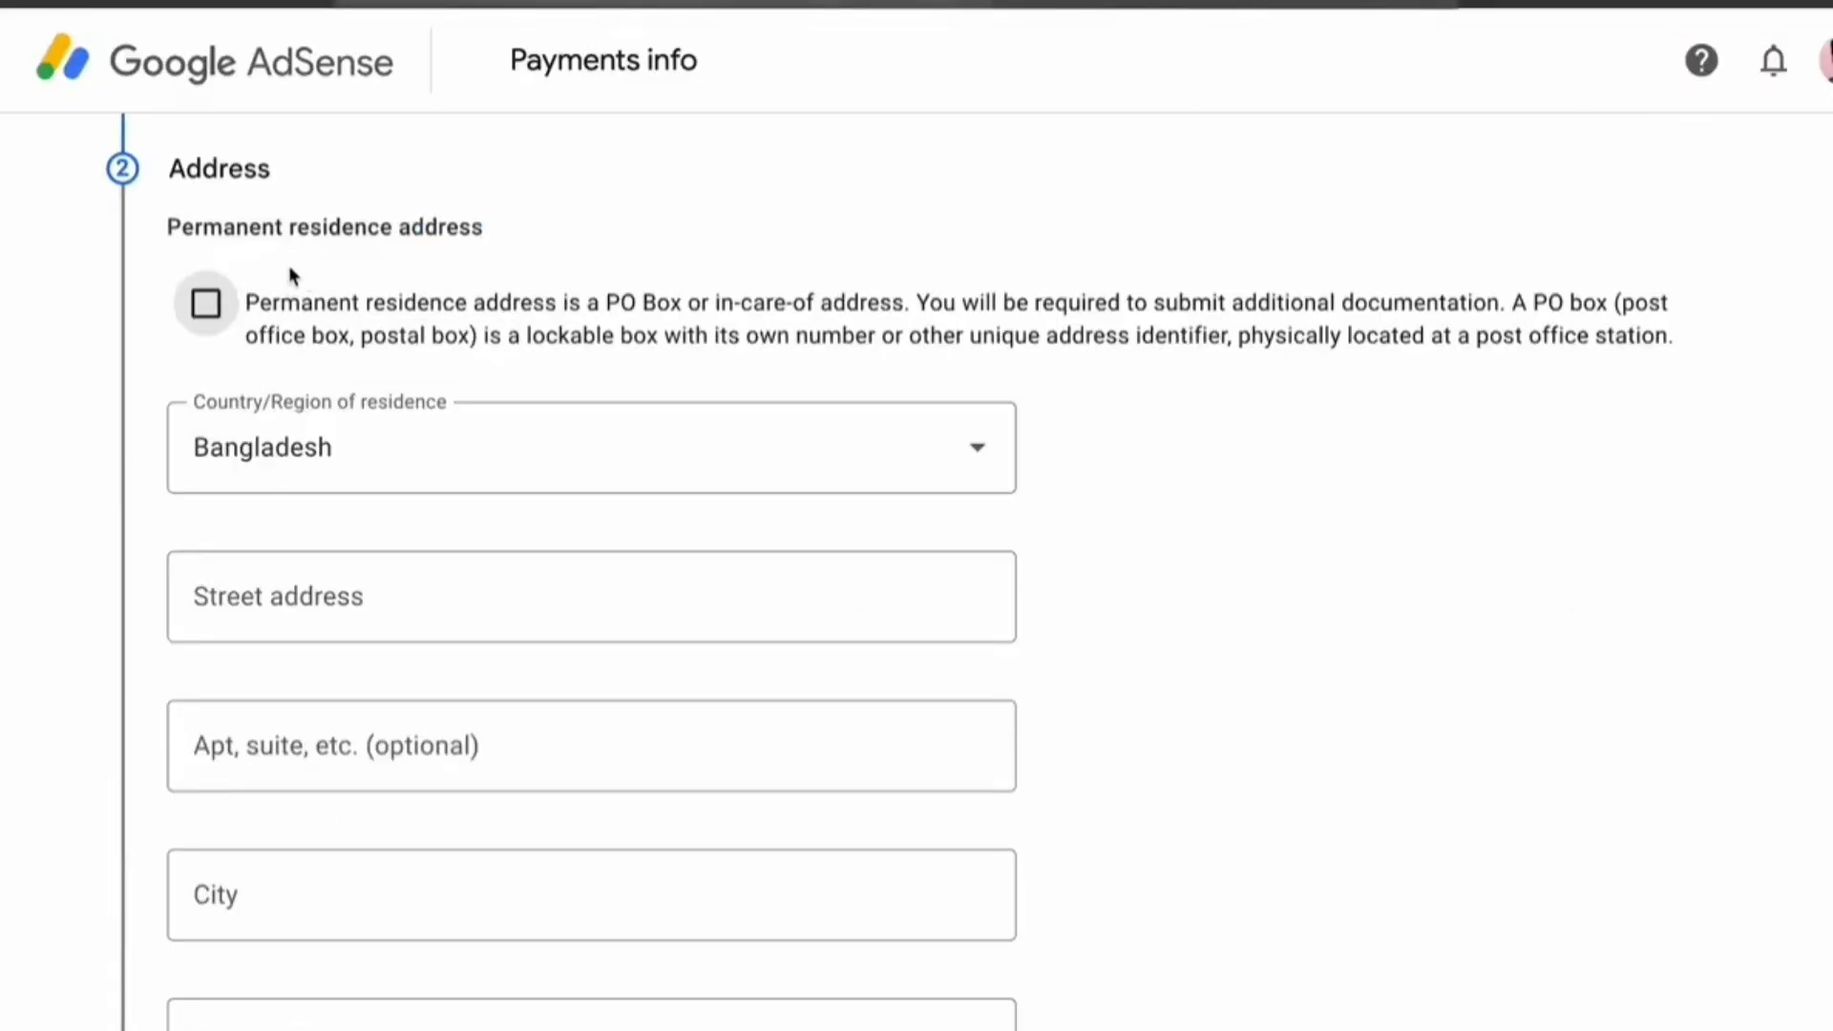
Fill in the permanent residence postal code and scroll past the mailing address
left_click_drag(163, 229, 470, 245)
left_click_drag(386, 303, 966, 308)
left_click(395, 307)
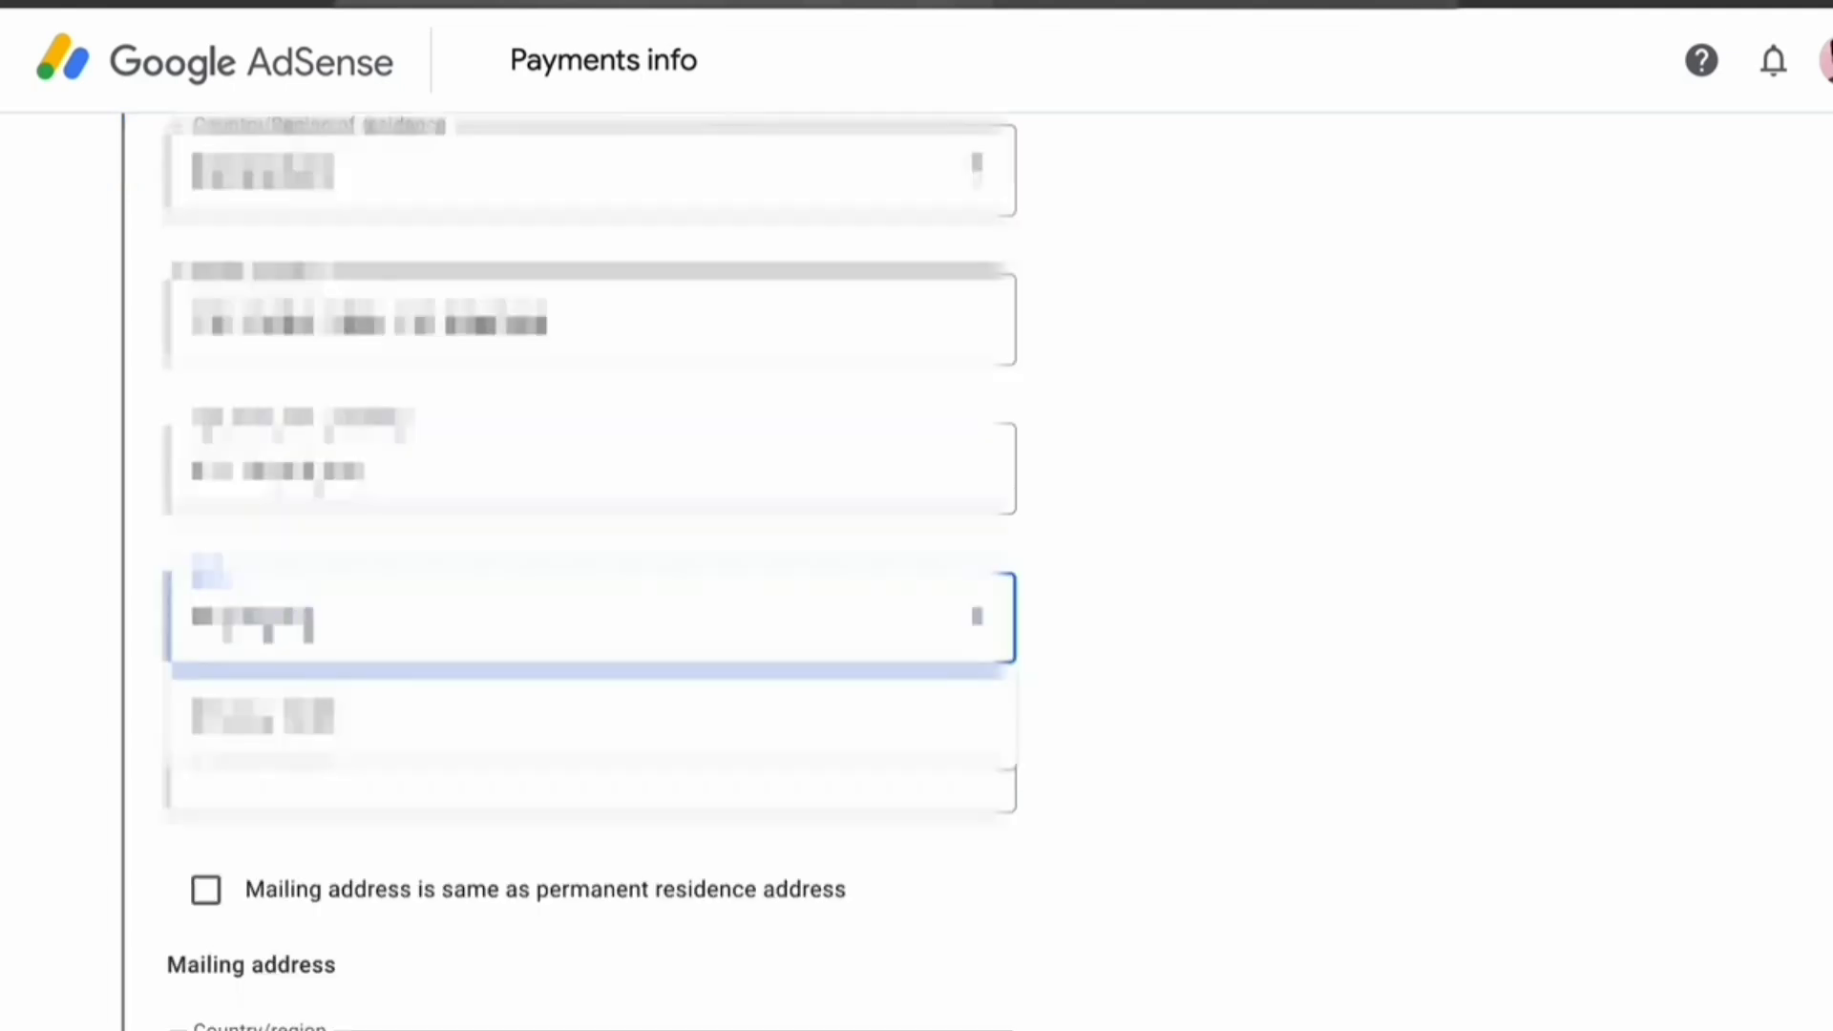
left_click(401, 766)
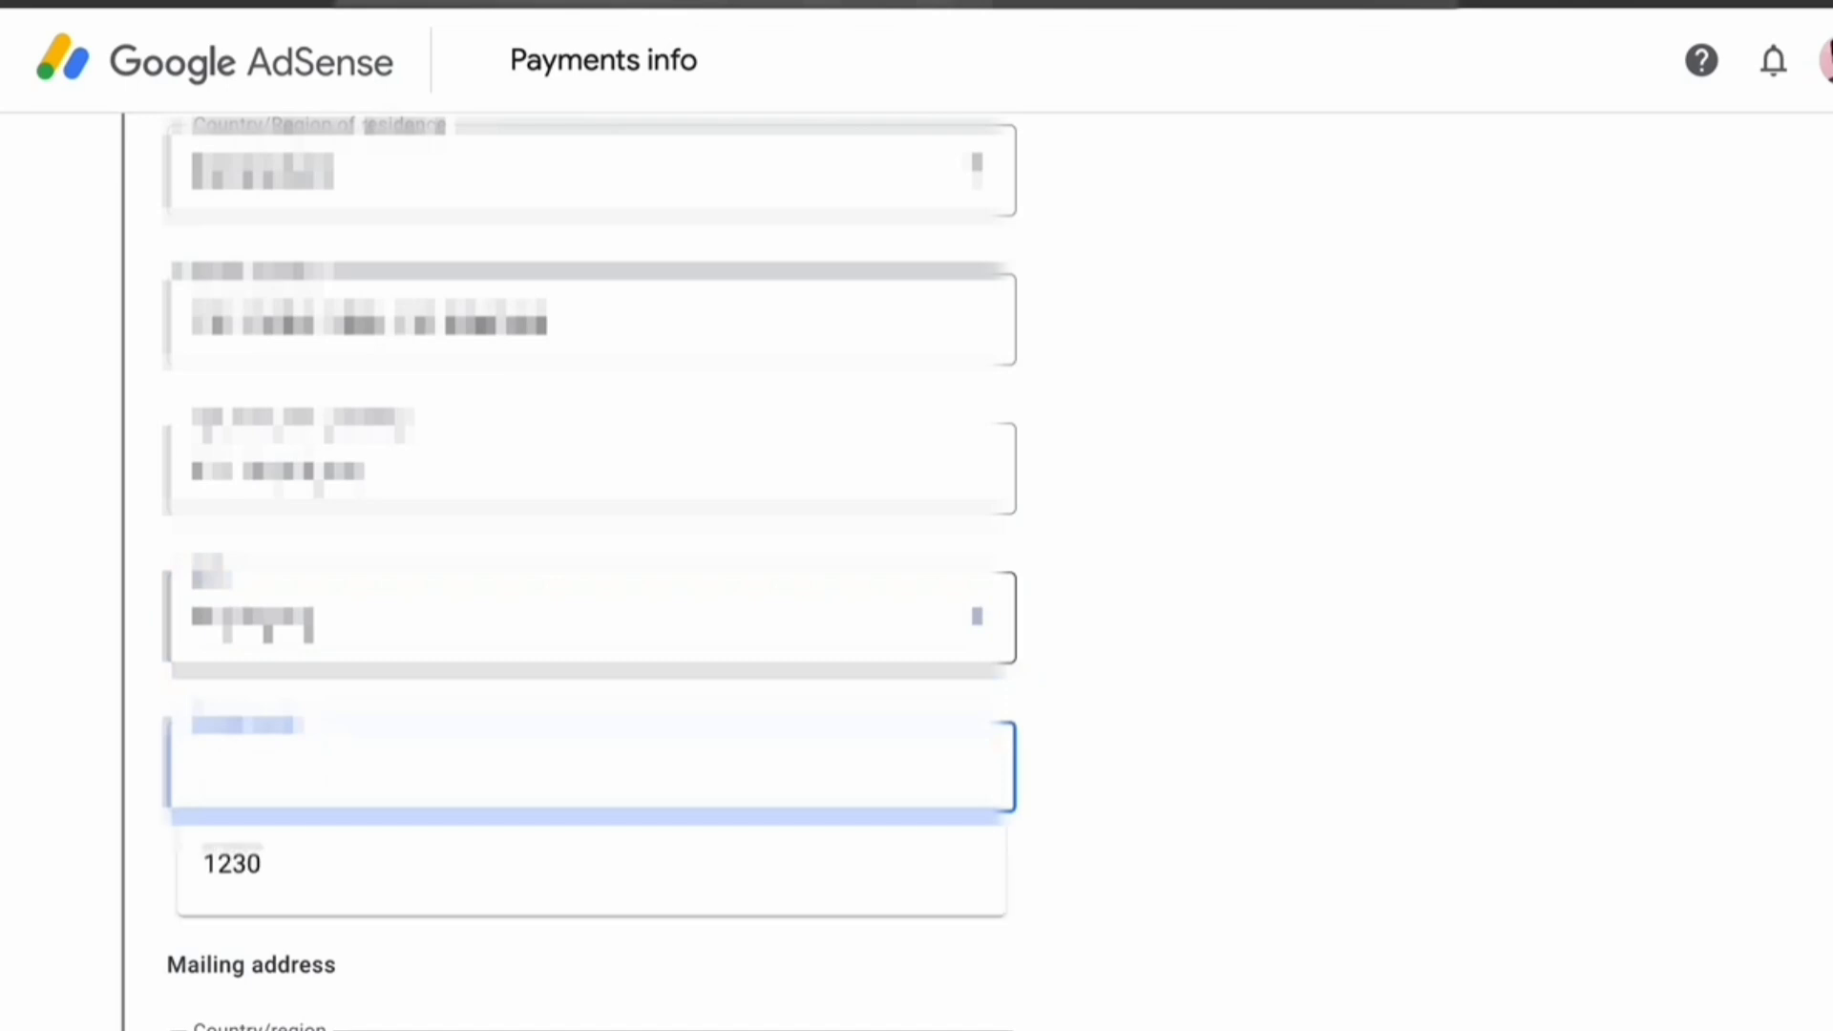
type("1230")
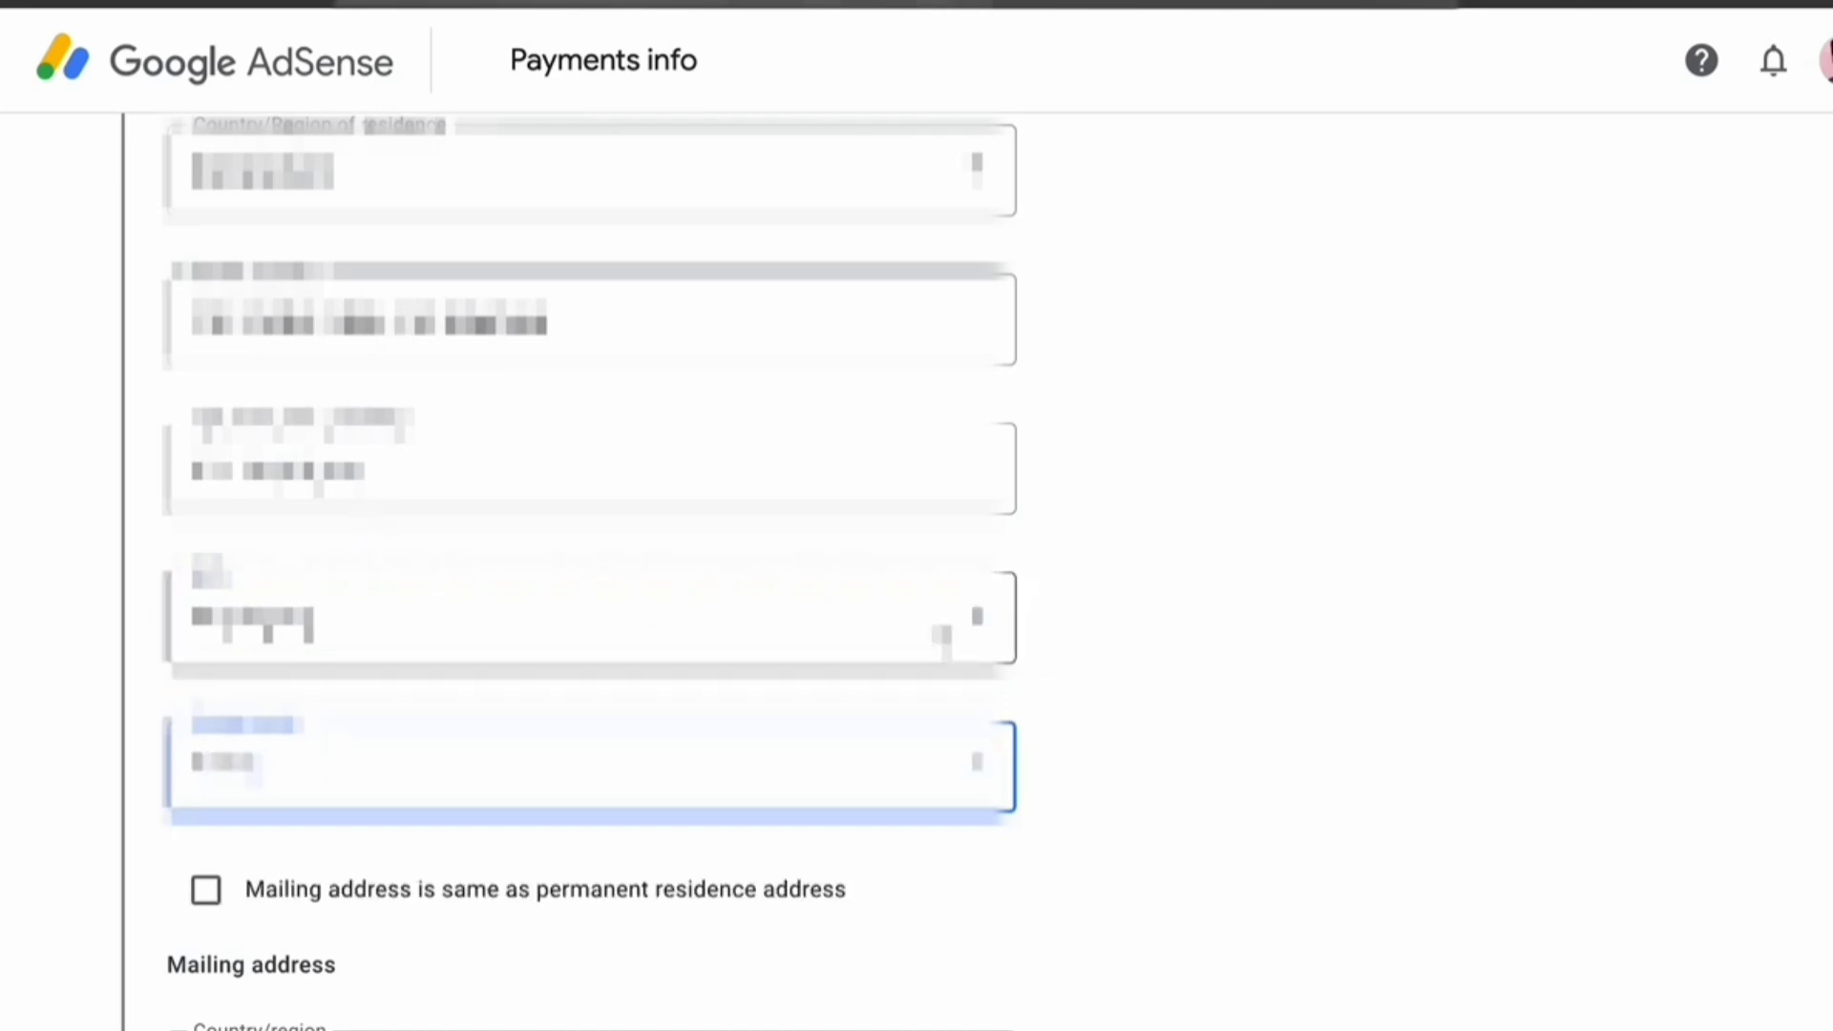
left_click(1064, 589)
scroll(1064, 589, "down", 7)
left_click(312, 512)
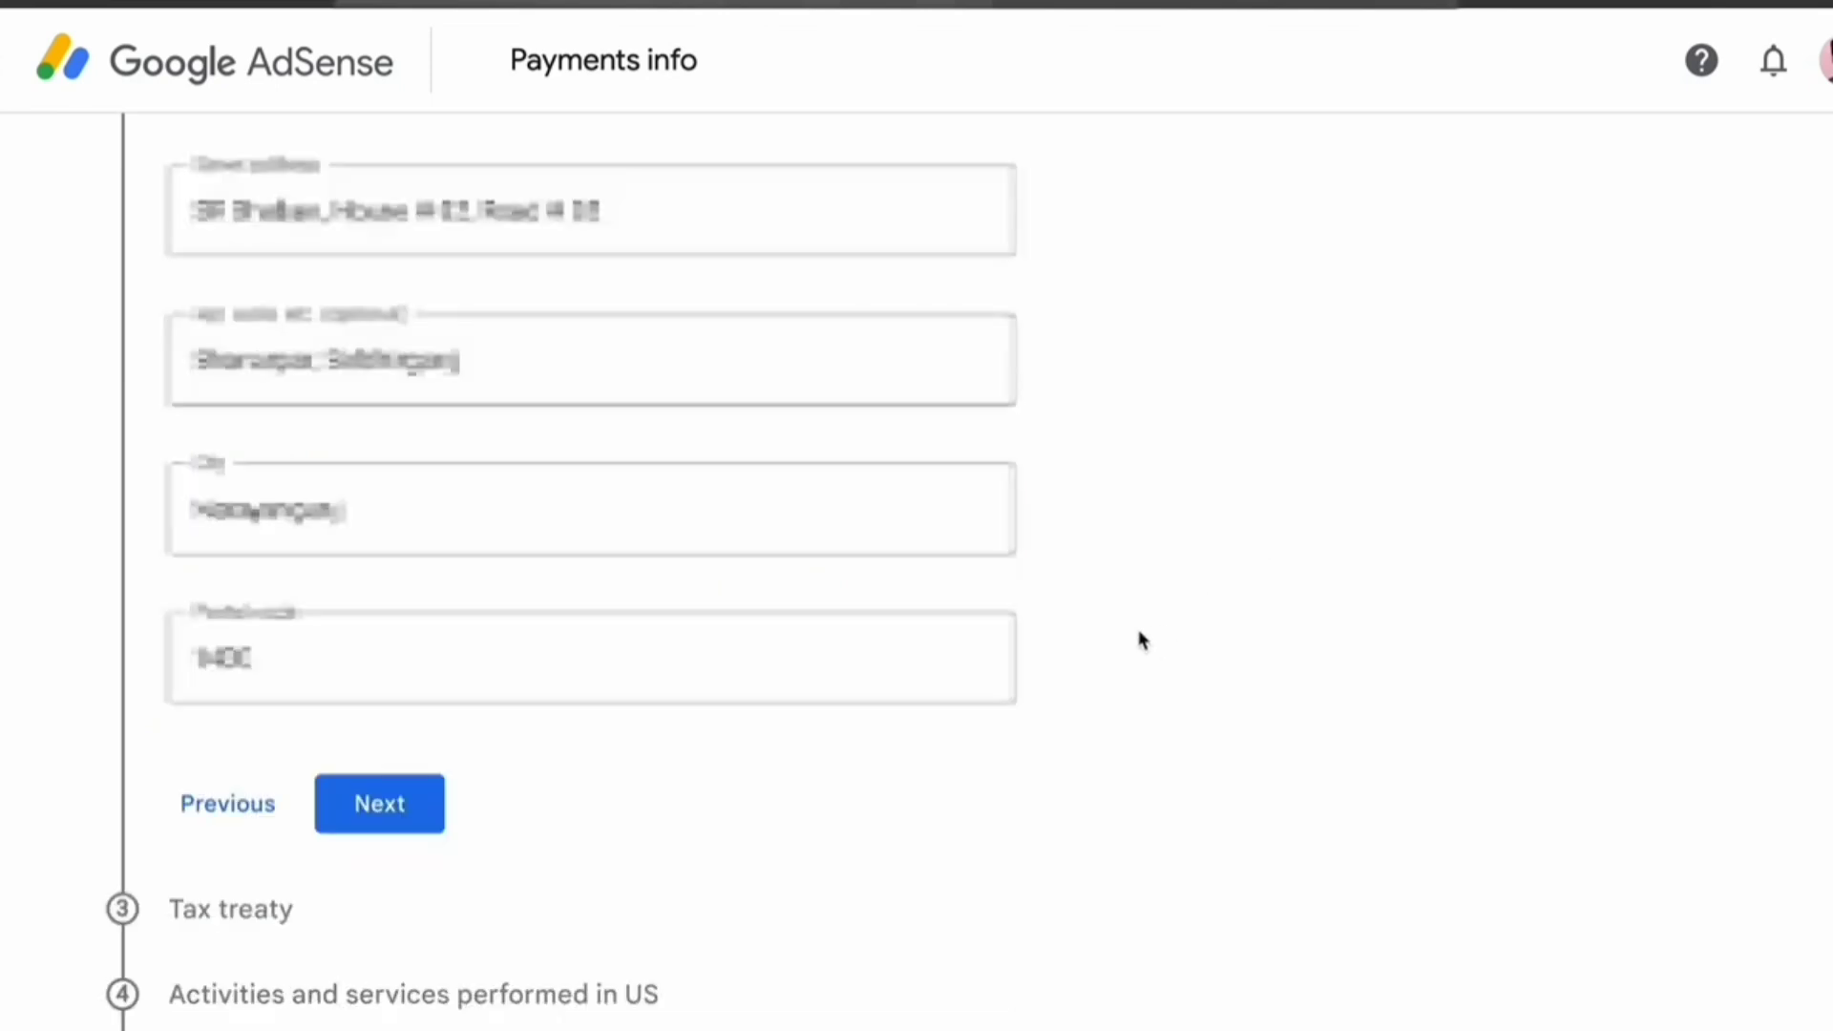
Save the address and claim reduced withholding as a Bangladesh treaty resident
left_click(379, 804)
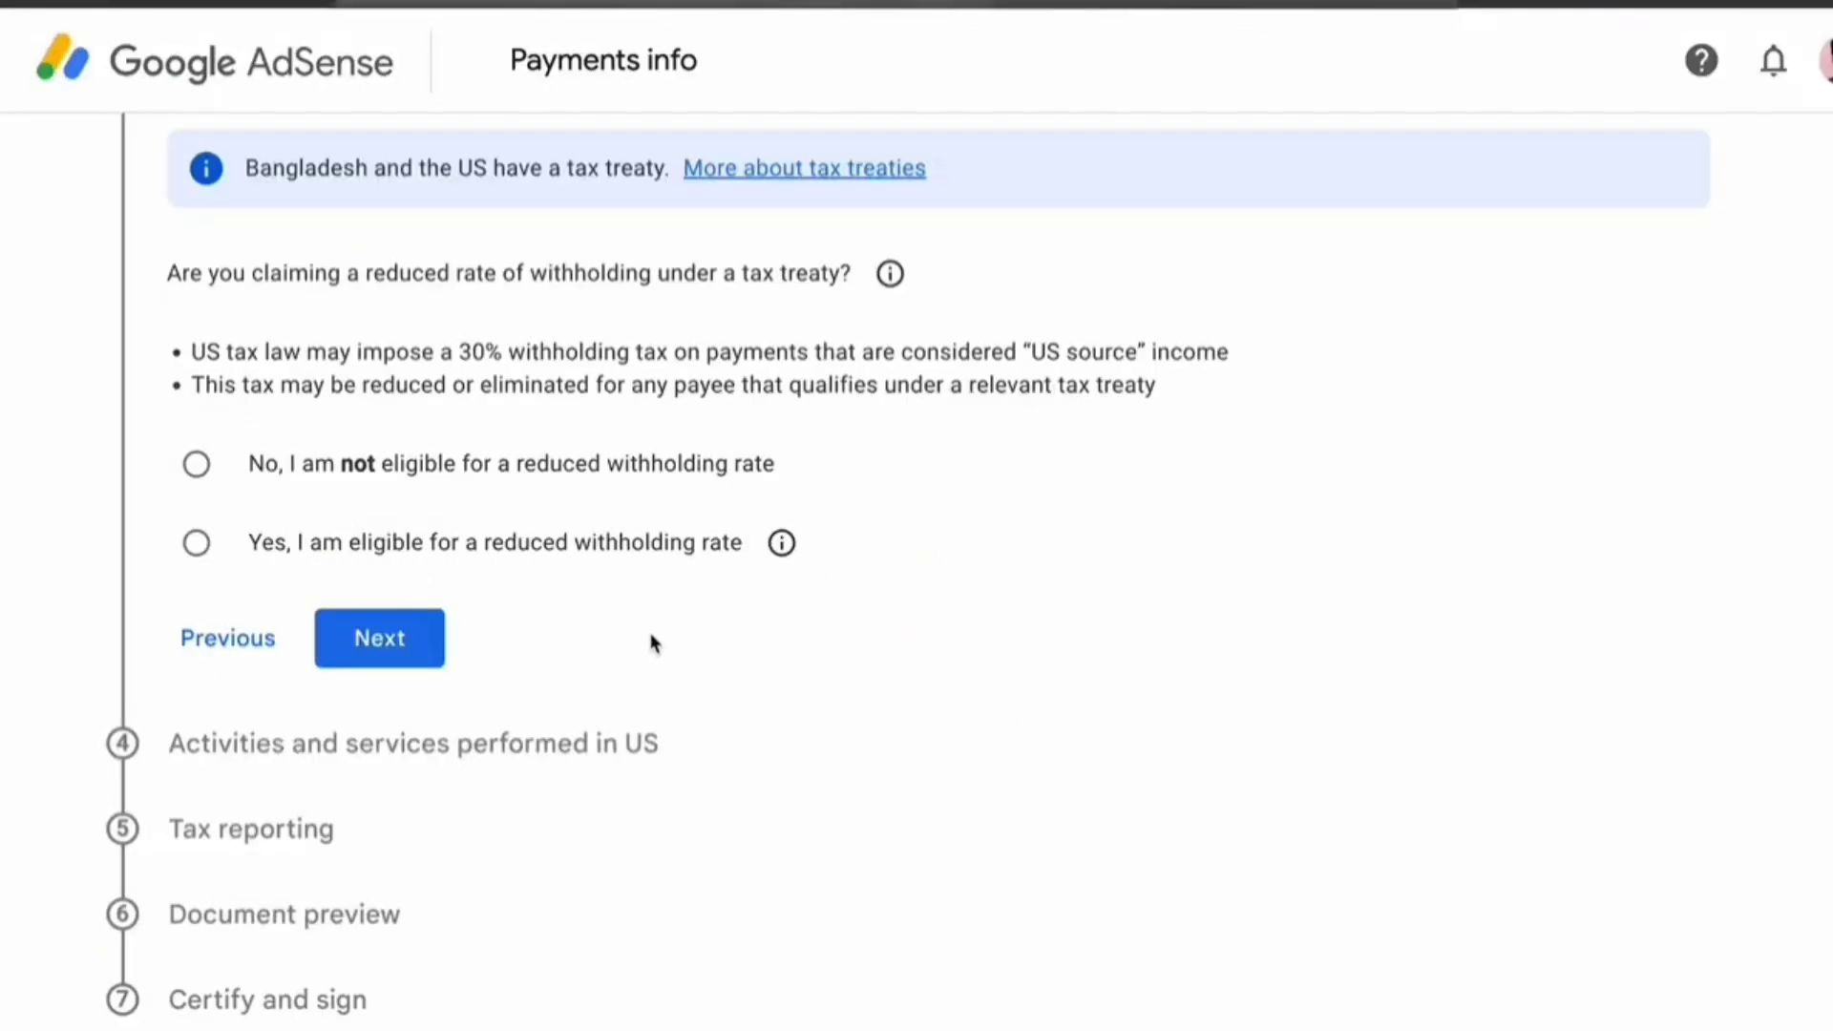
left_click_drag(167, 273, 807, 274)
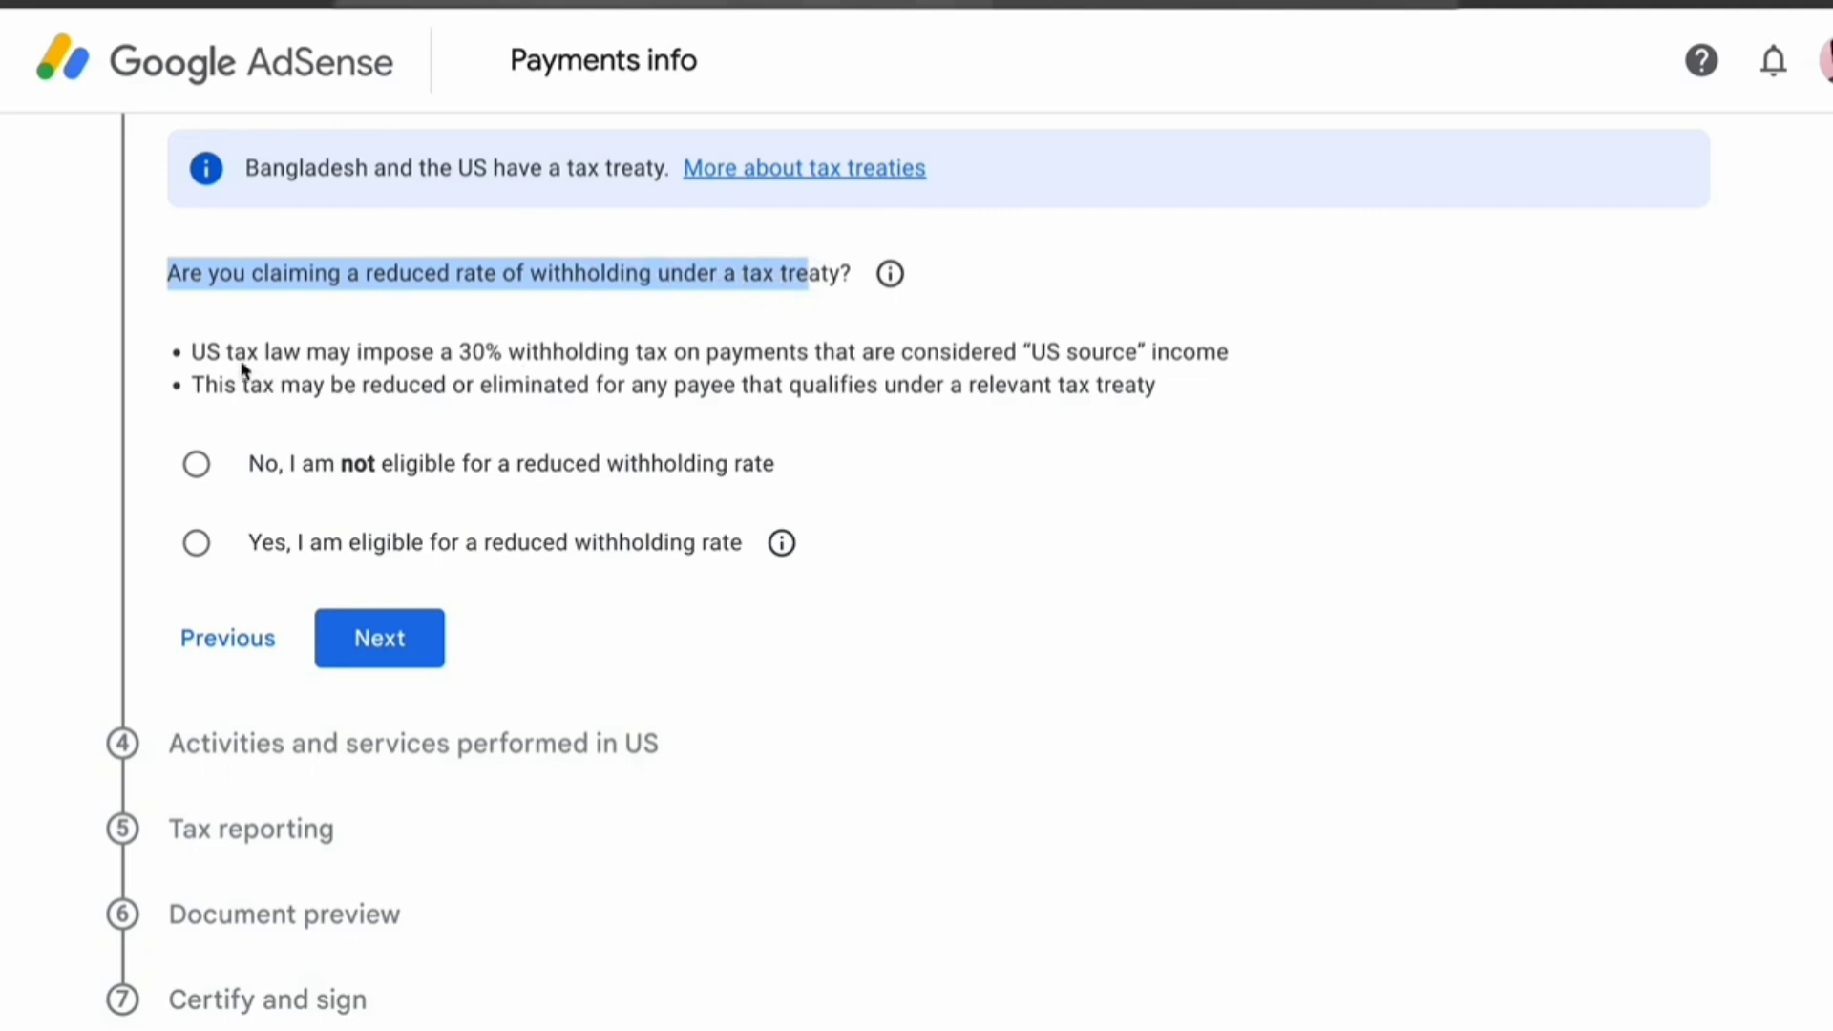
left_click_drag(341, 352, 526, 353)
left_click(198, 543)
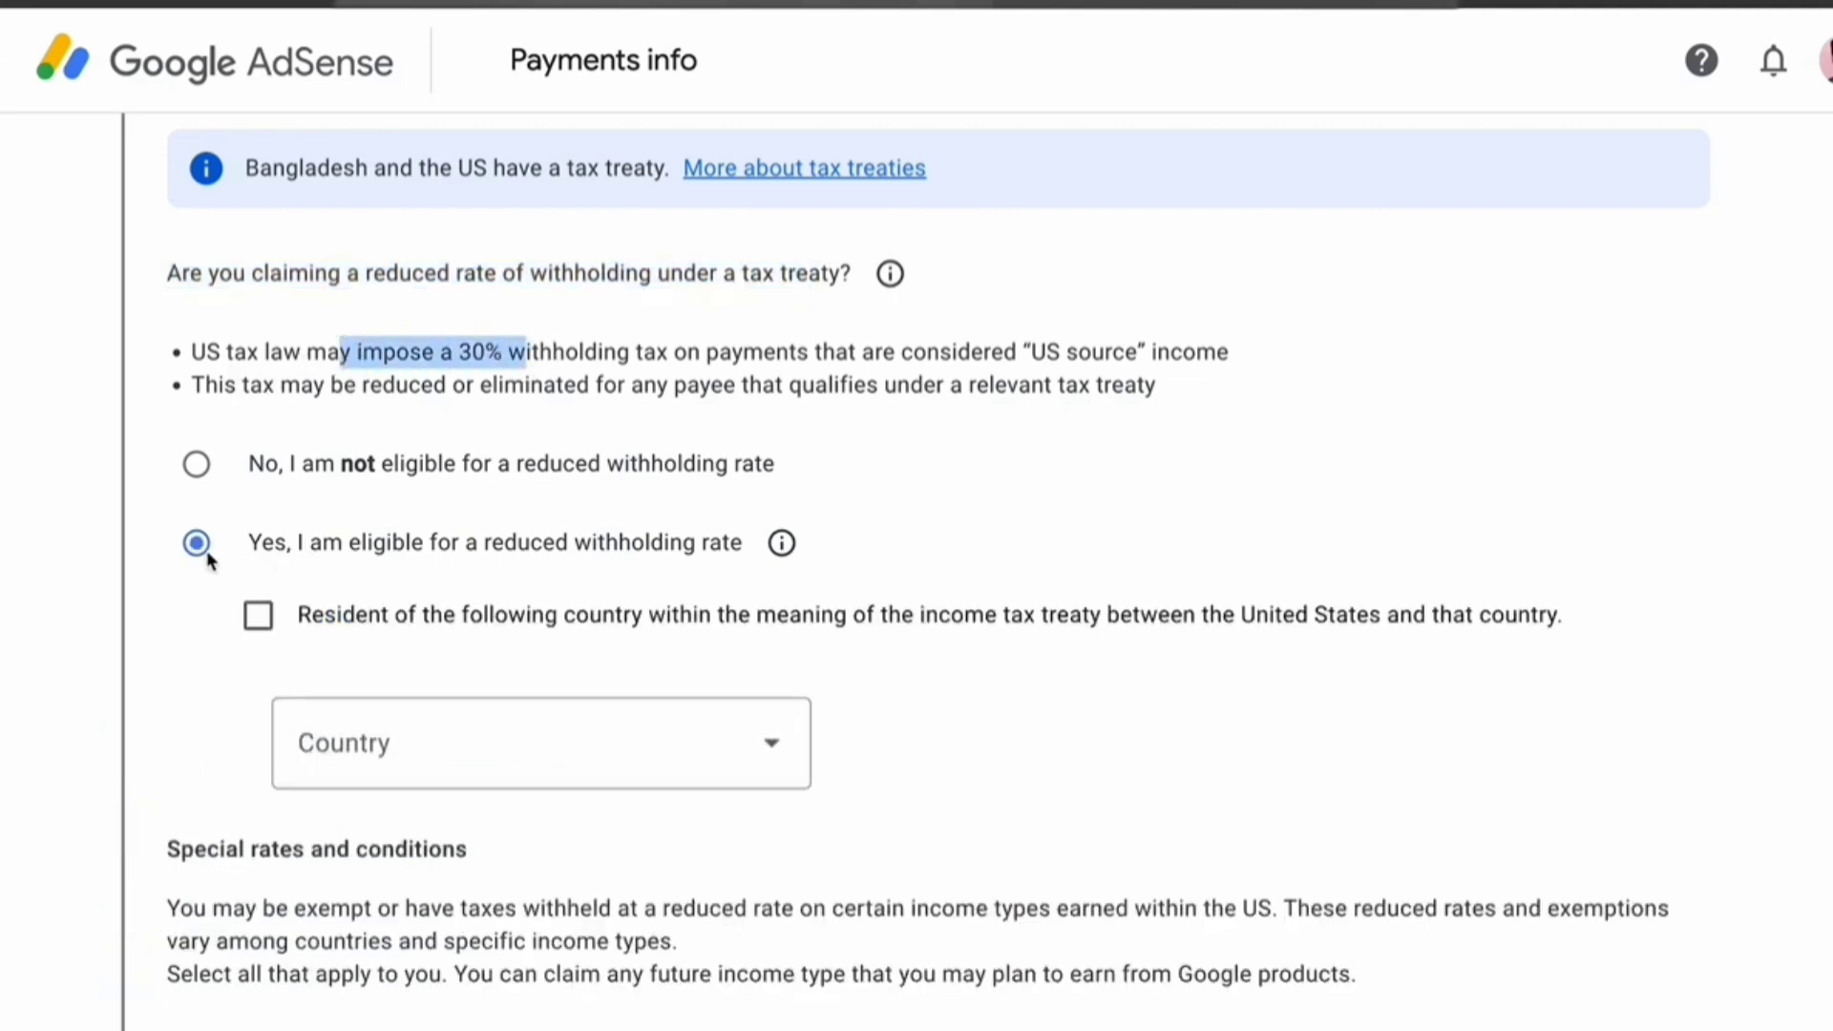
scroll(618, 668, "down", 1)
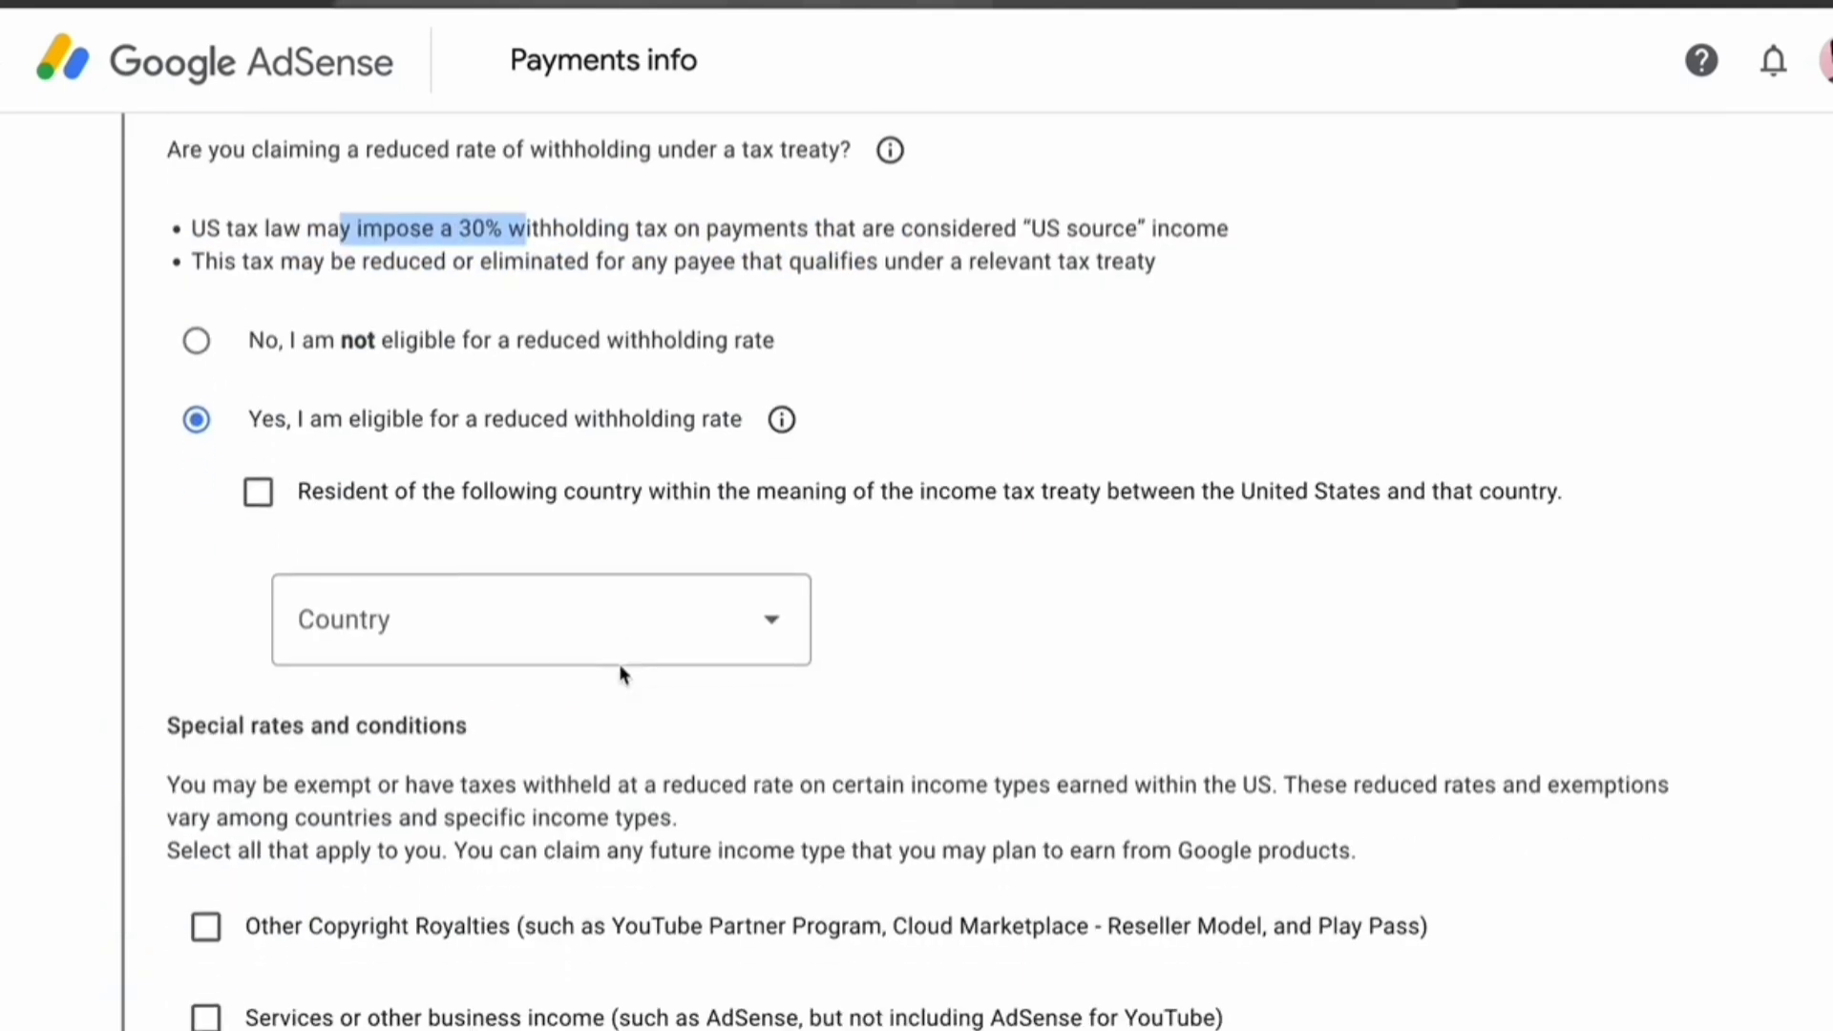
left_click(273, 496)
left_click(554, 599)
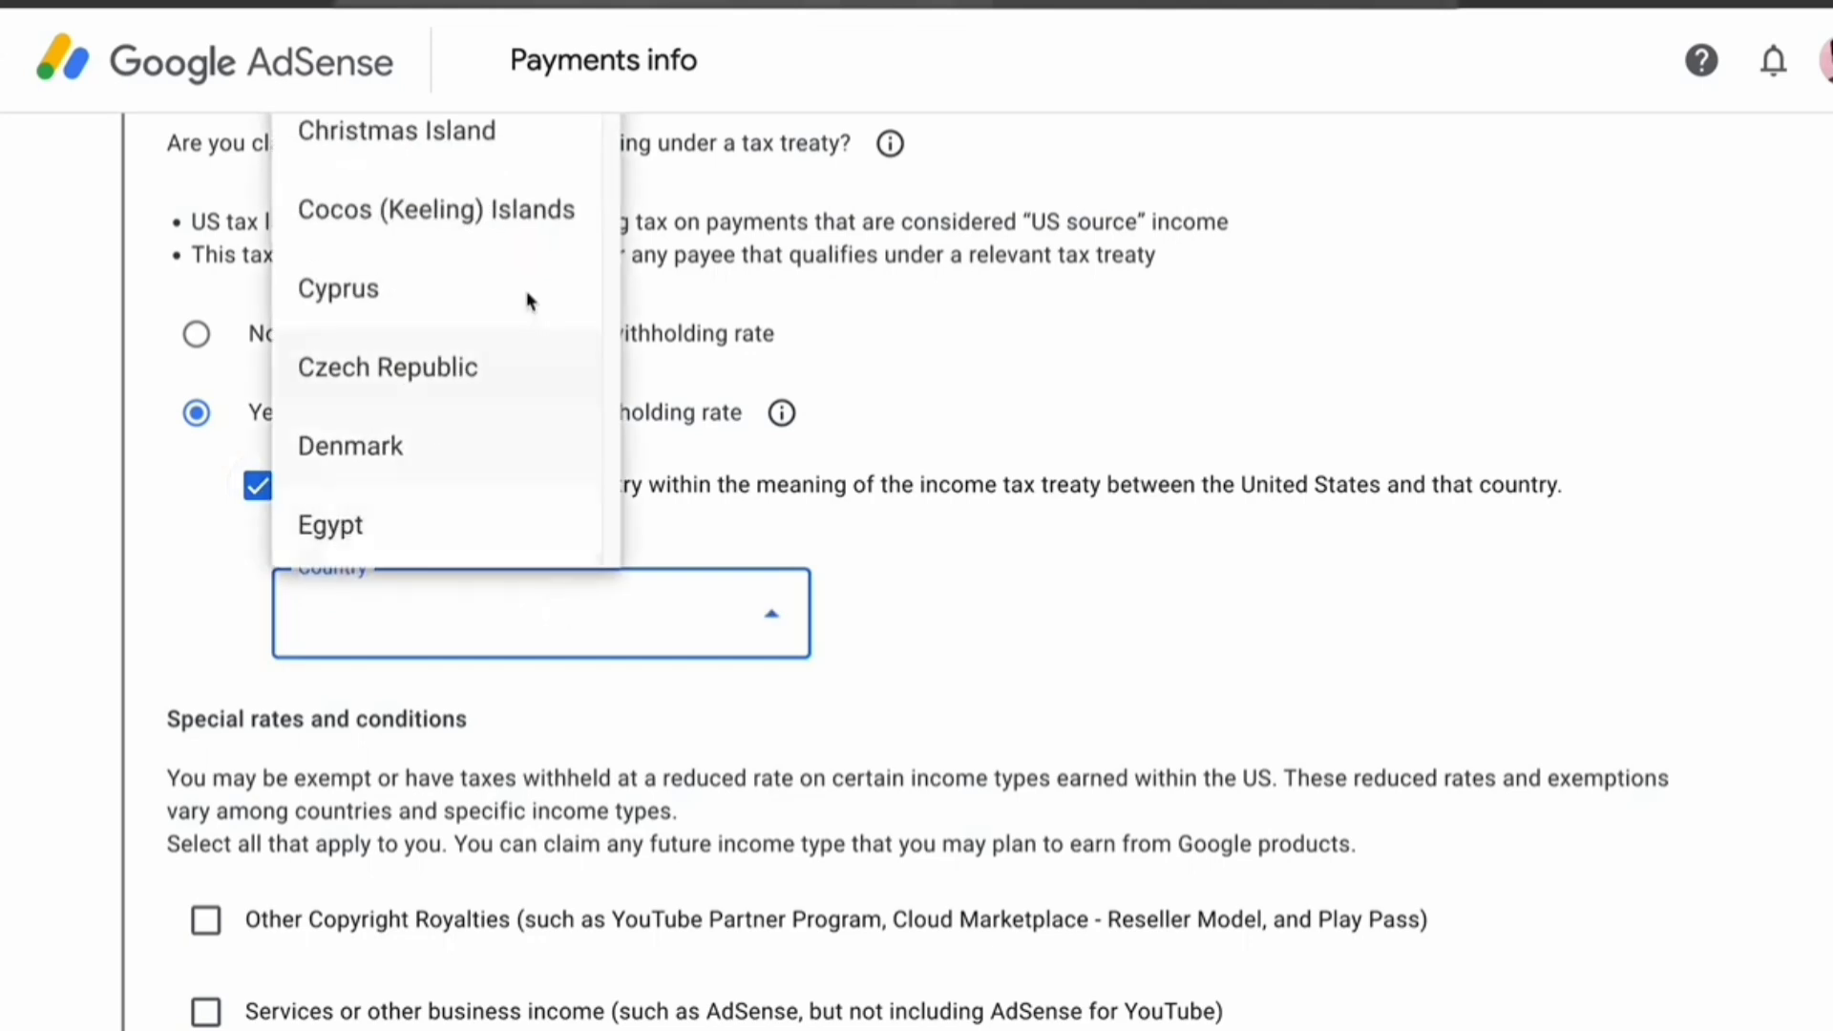
scroll(552, 283, "up", 8)
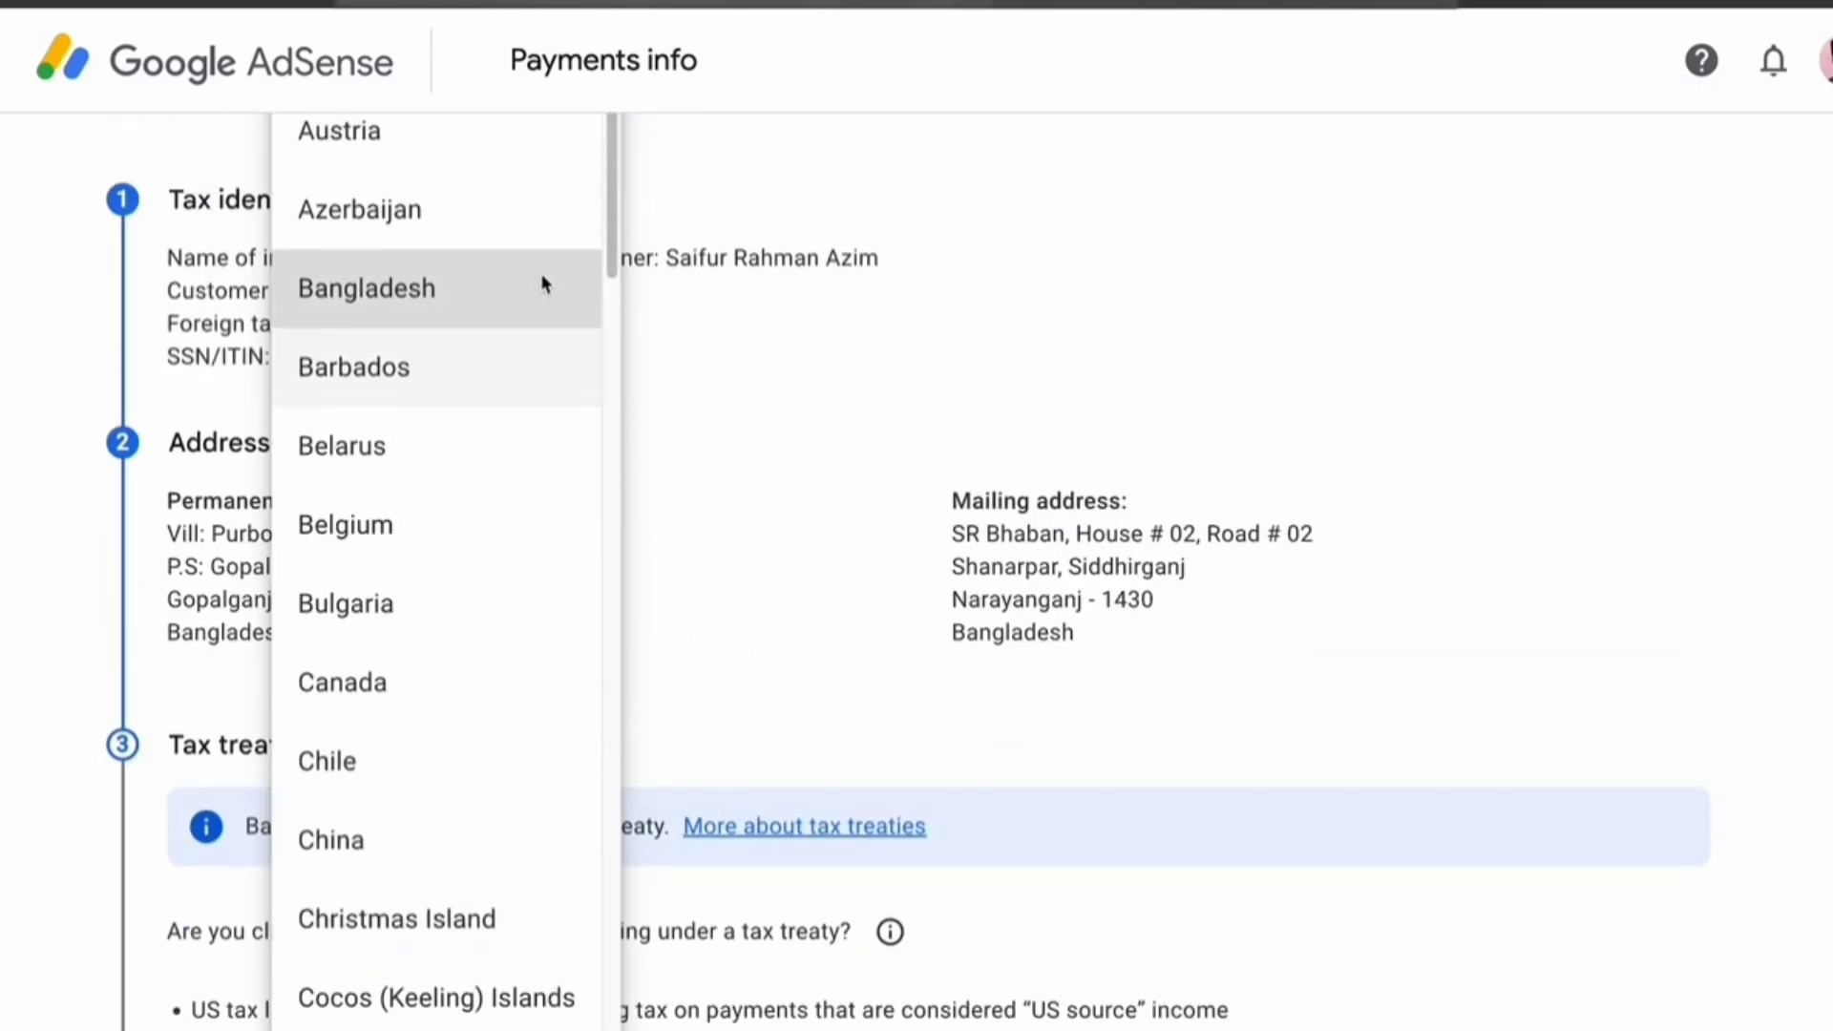
left_click(540, 278)
scroll(608, 592, "down", 1)
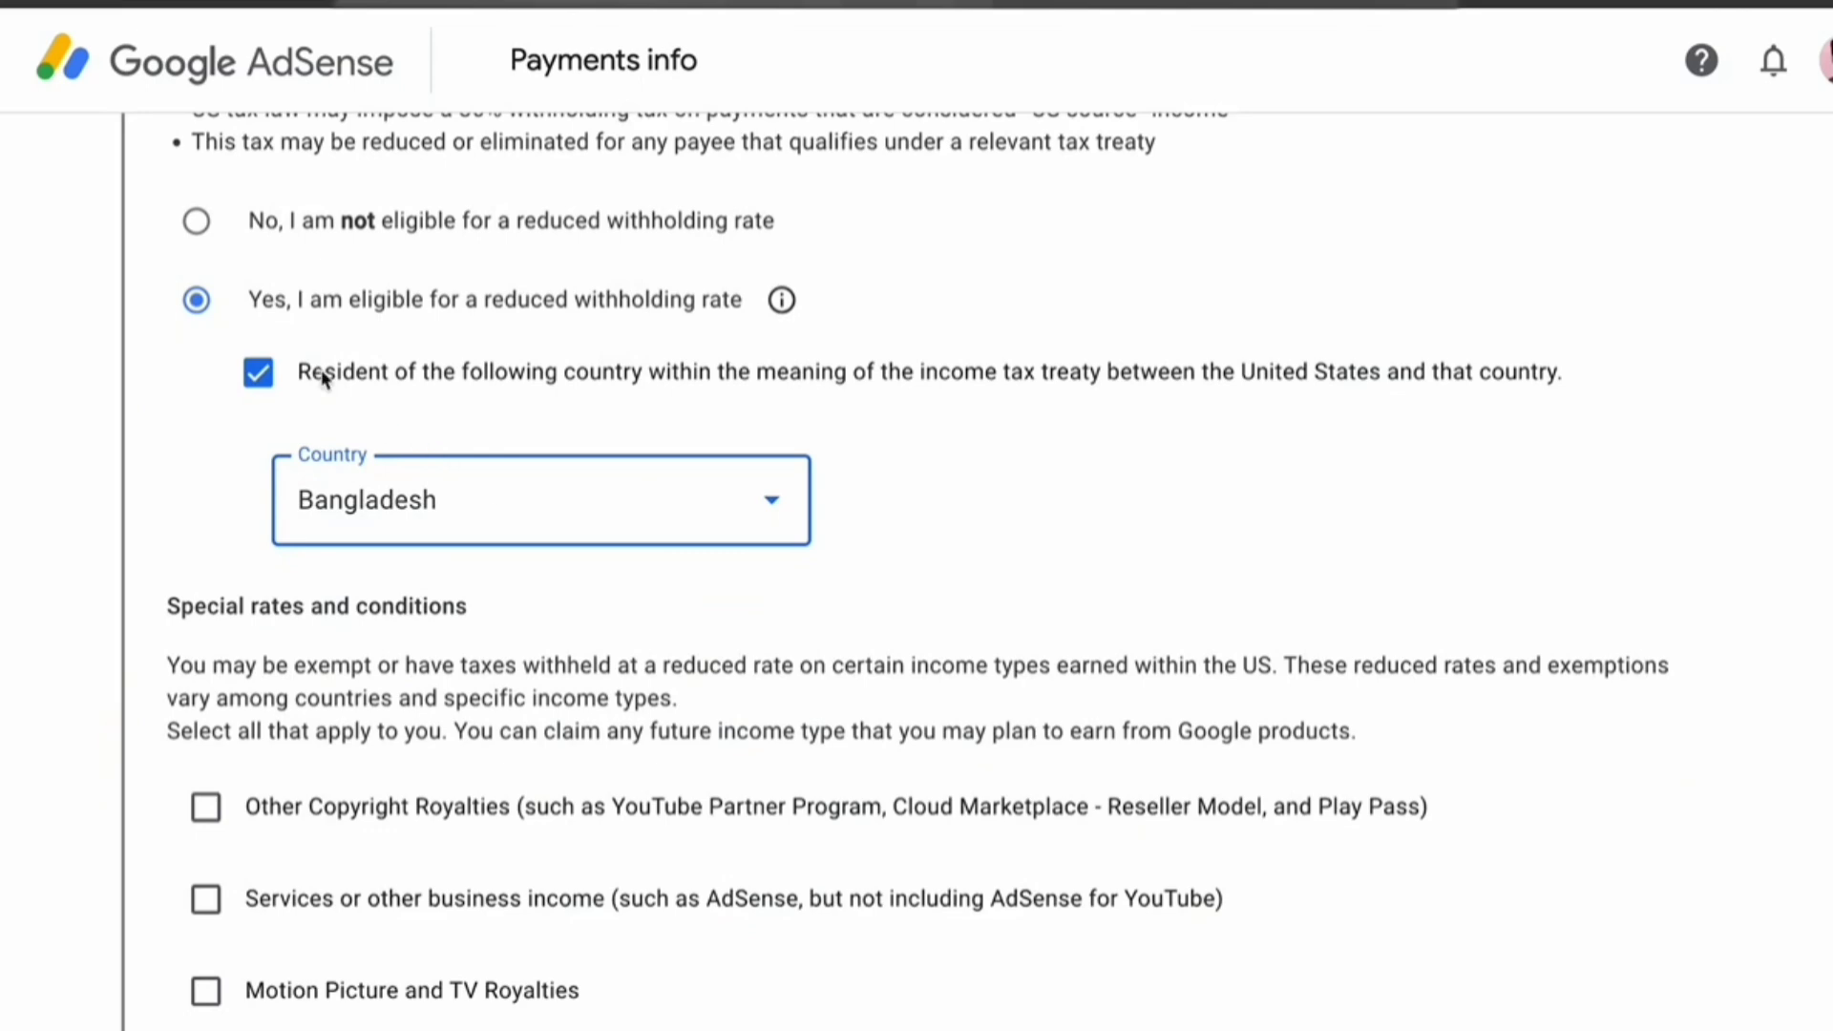
left_click_drag(319, 372, 941, 374)
left_click(1095, 461)
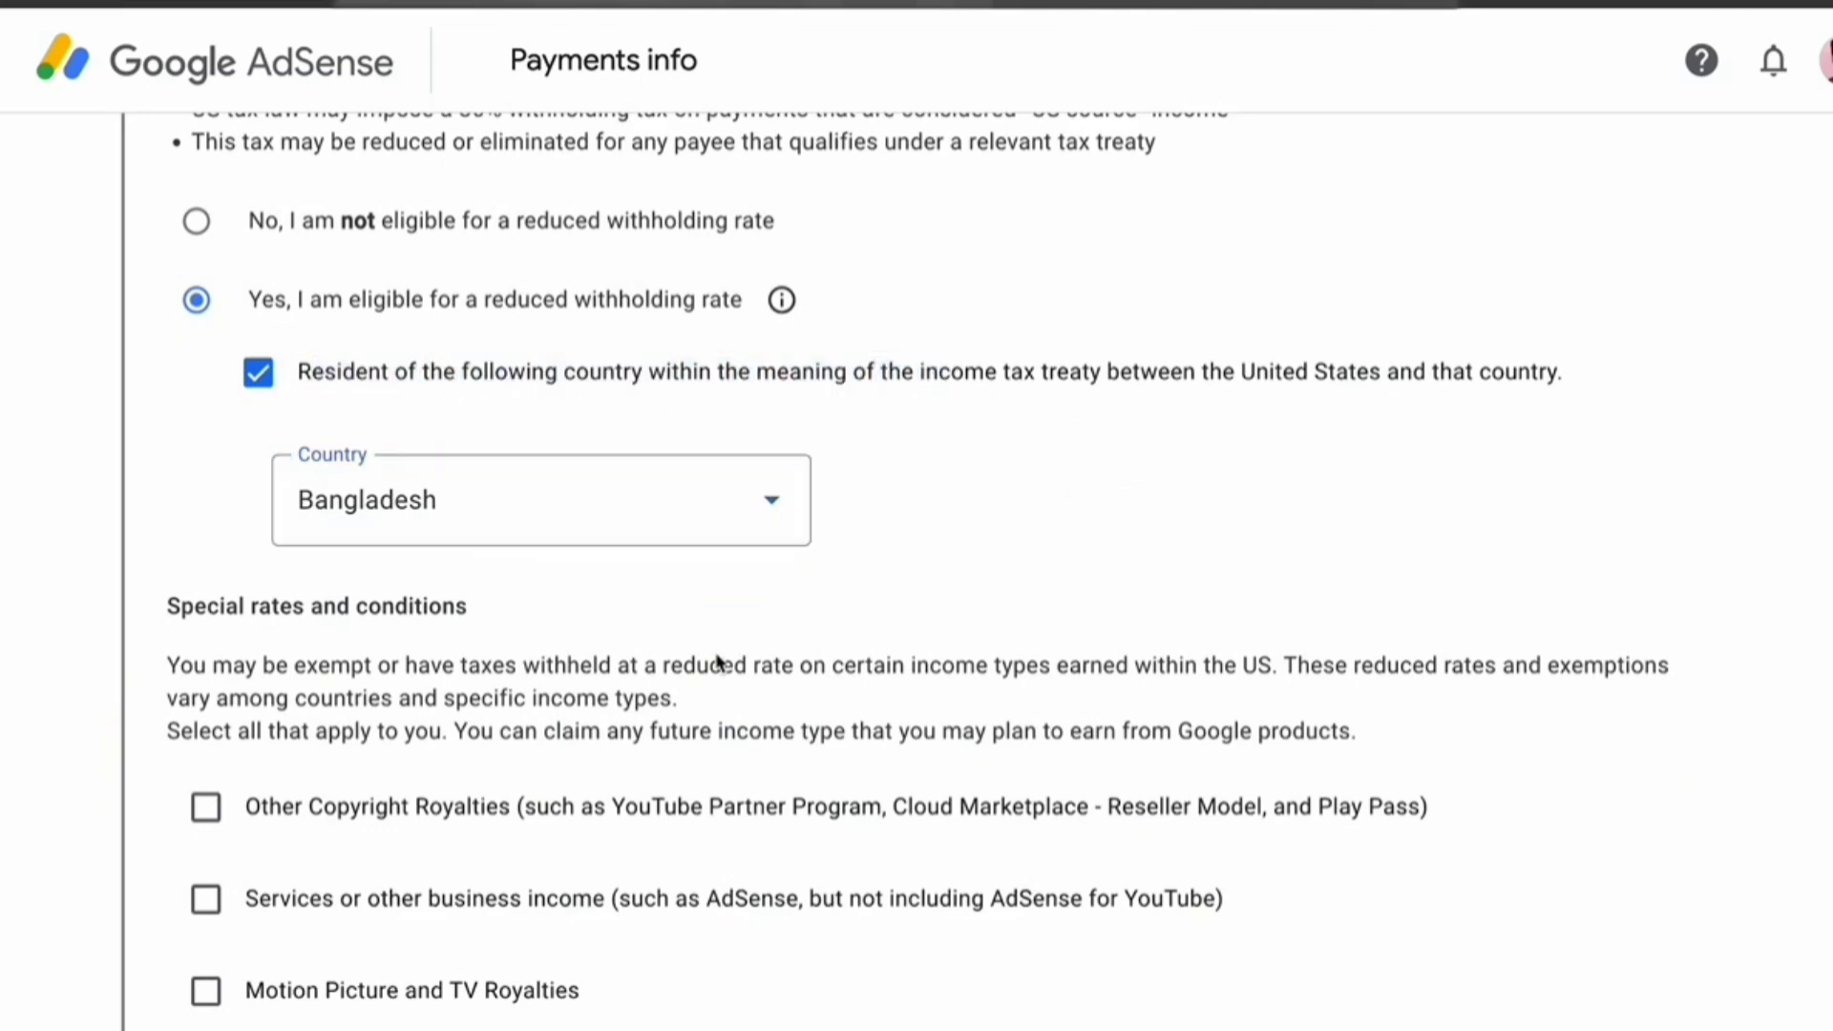
scroll(473, 681, "down", 1)
scroll(468, 679, "down", 1)
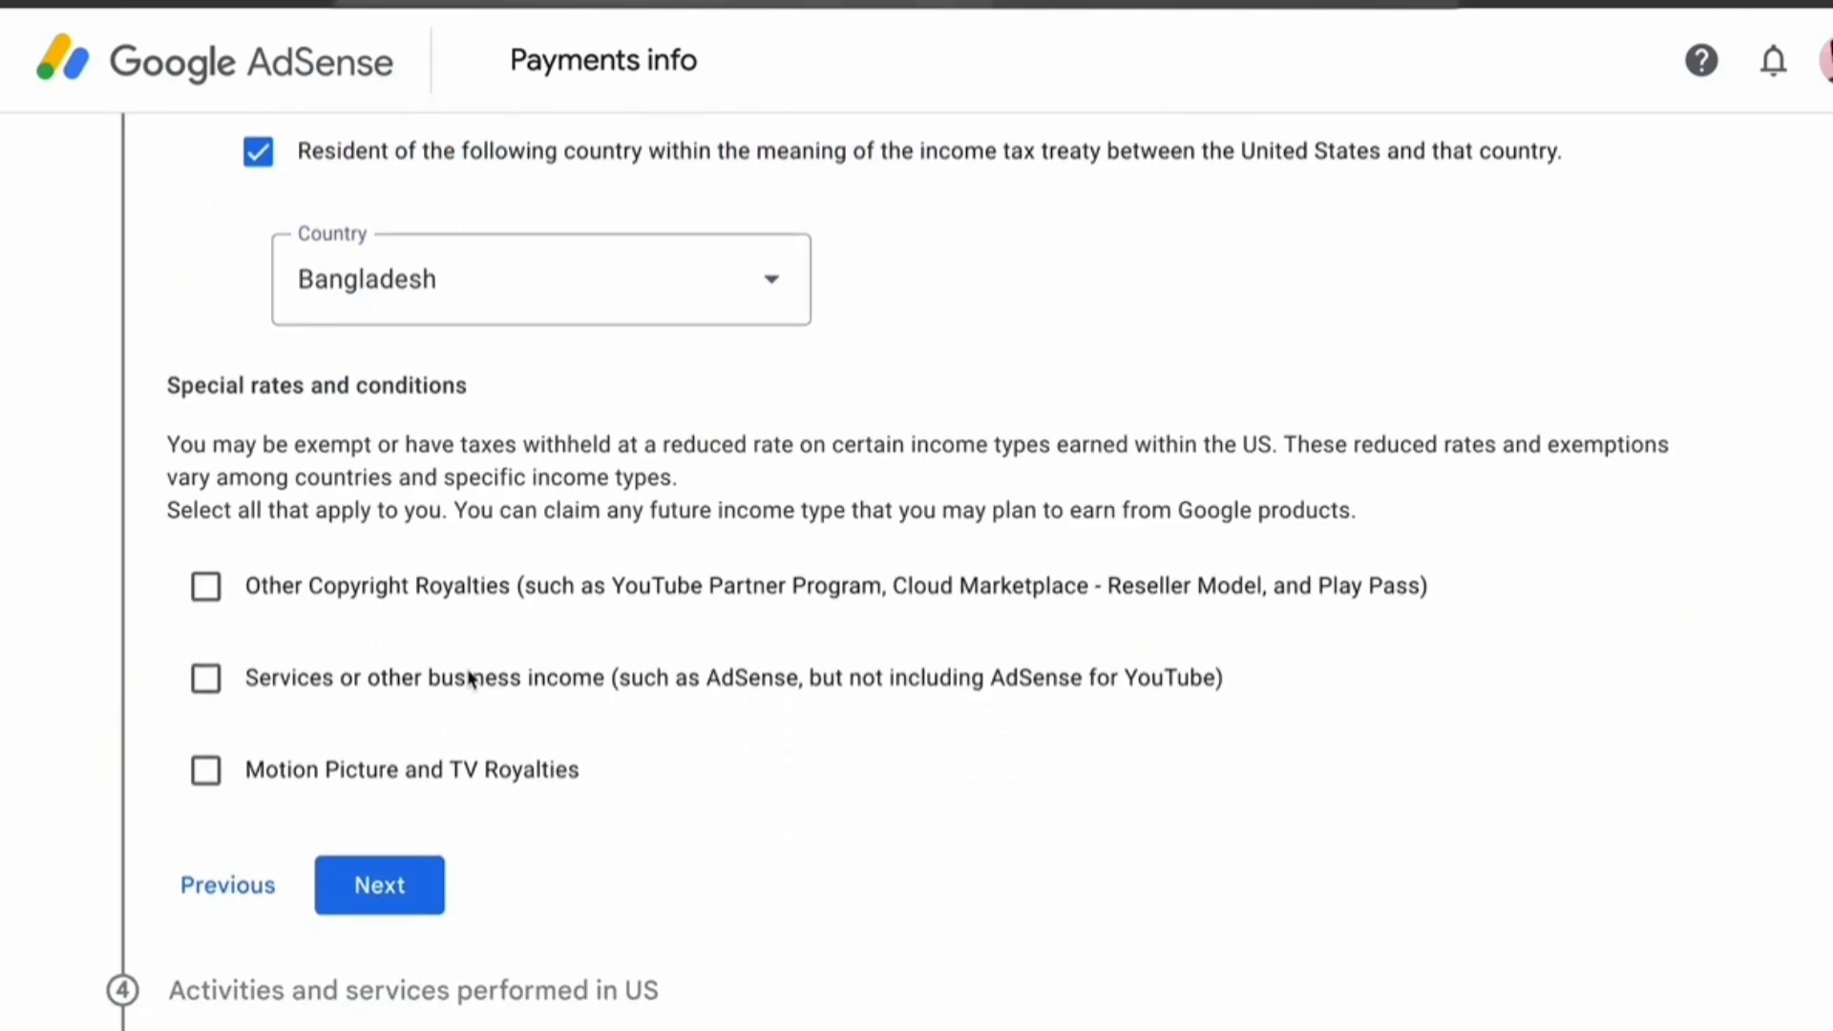
left_click_drag(179, 444, 1292, 438)
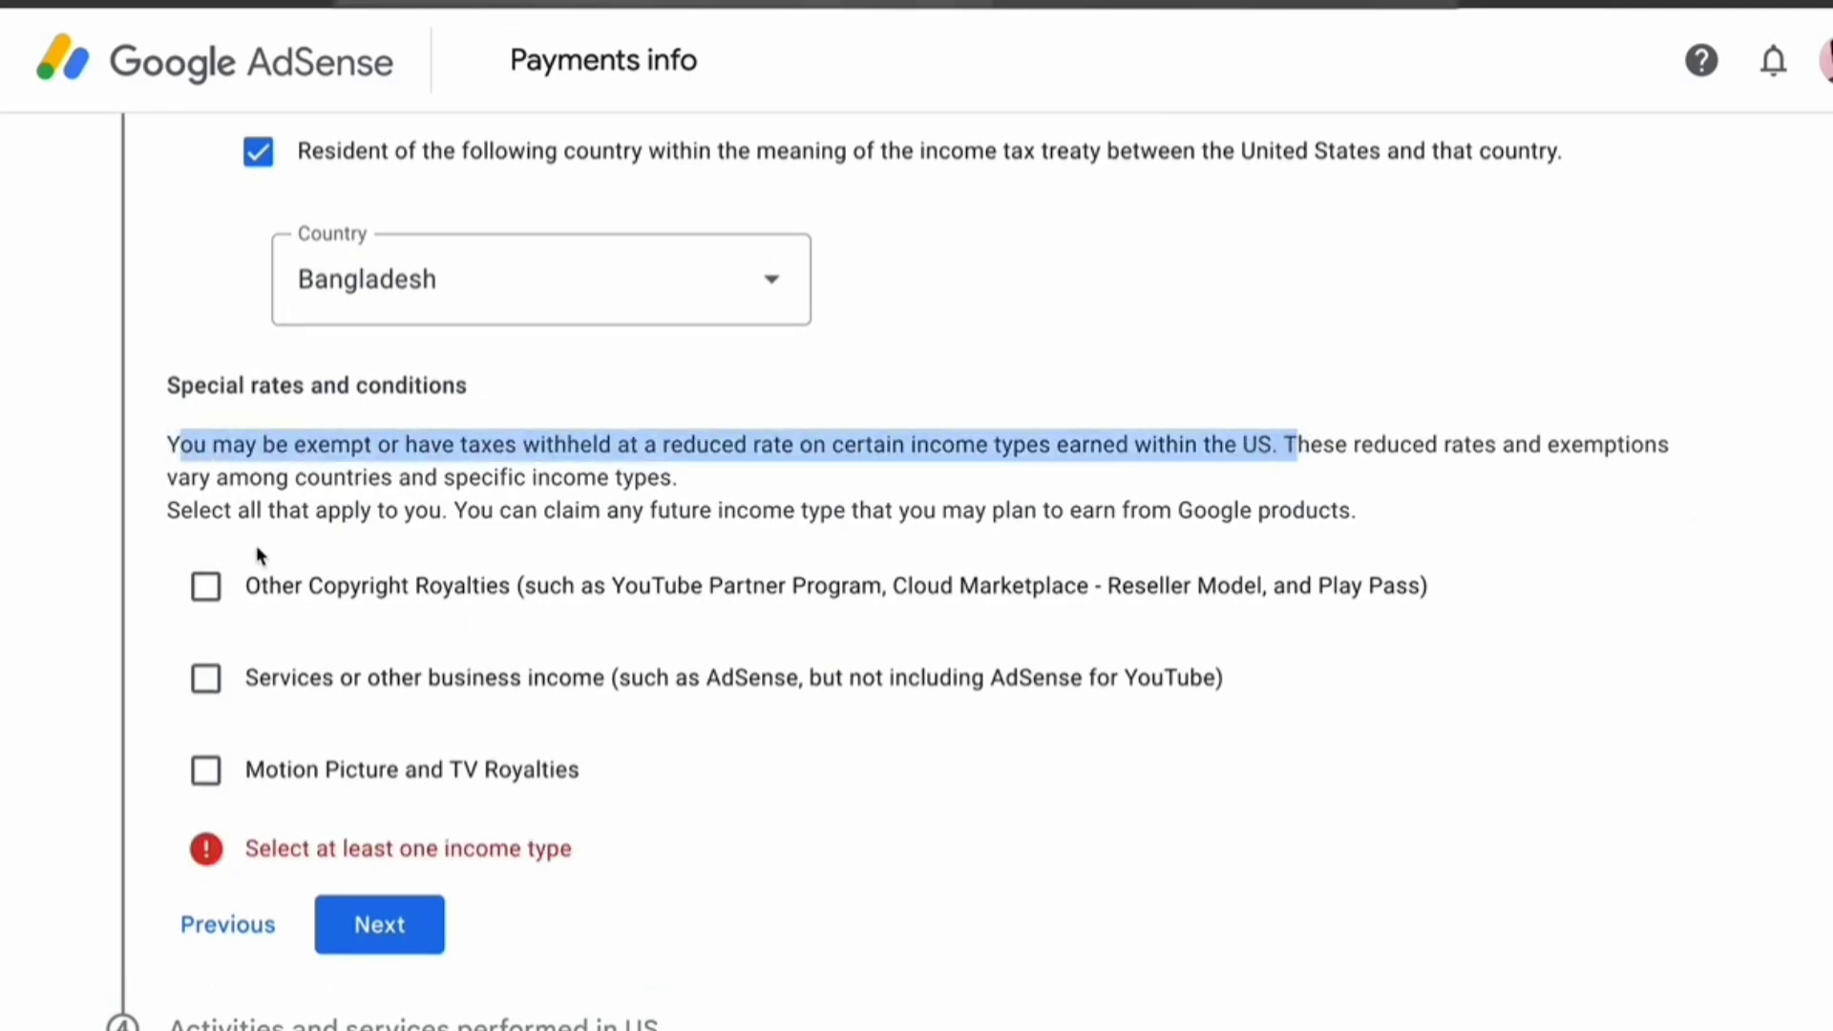
Claim a 10% treaty rate for Other Copyright Royalties and confirm the treaty terms
left_click(205, 587)
left_click(496, 714)
left_click(392, 812)
left_click(965, 741)
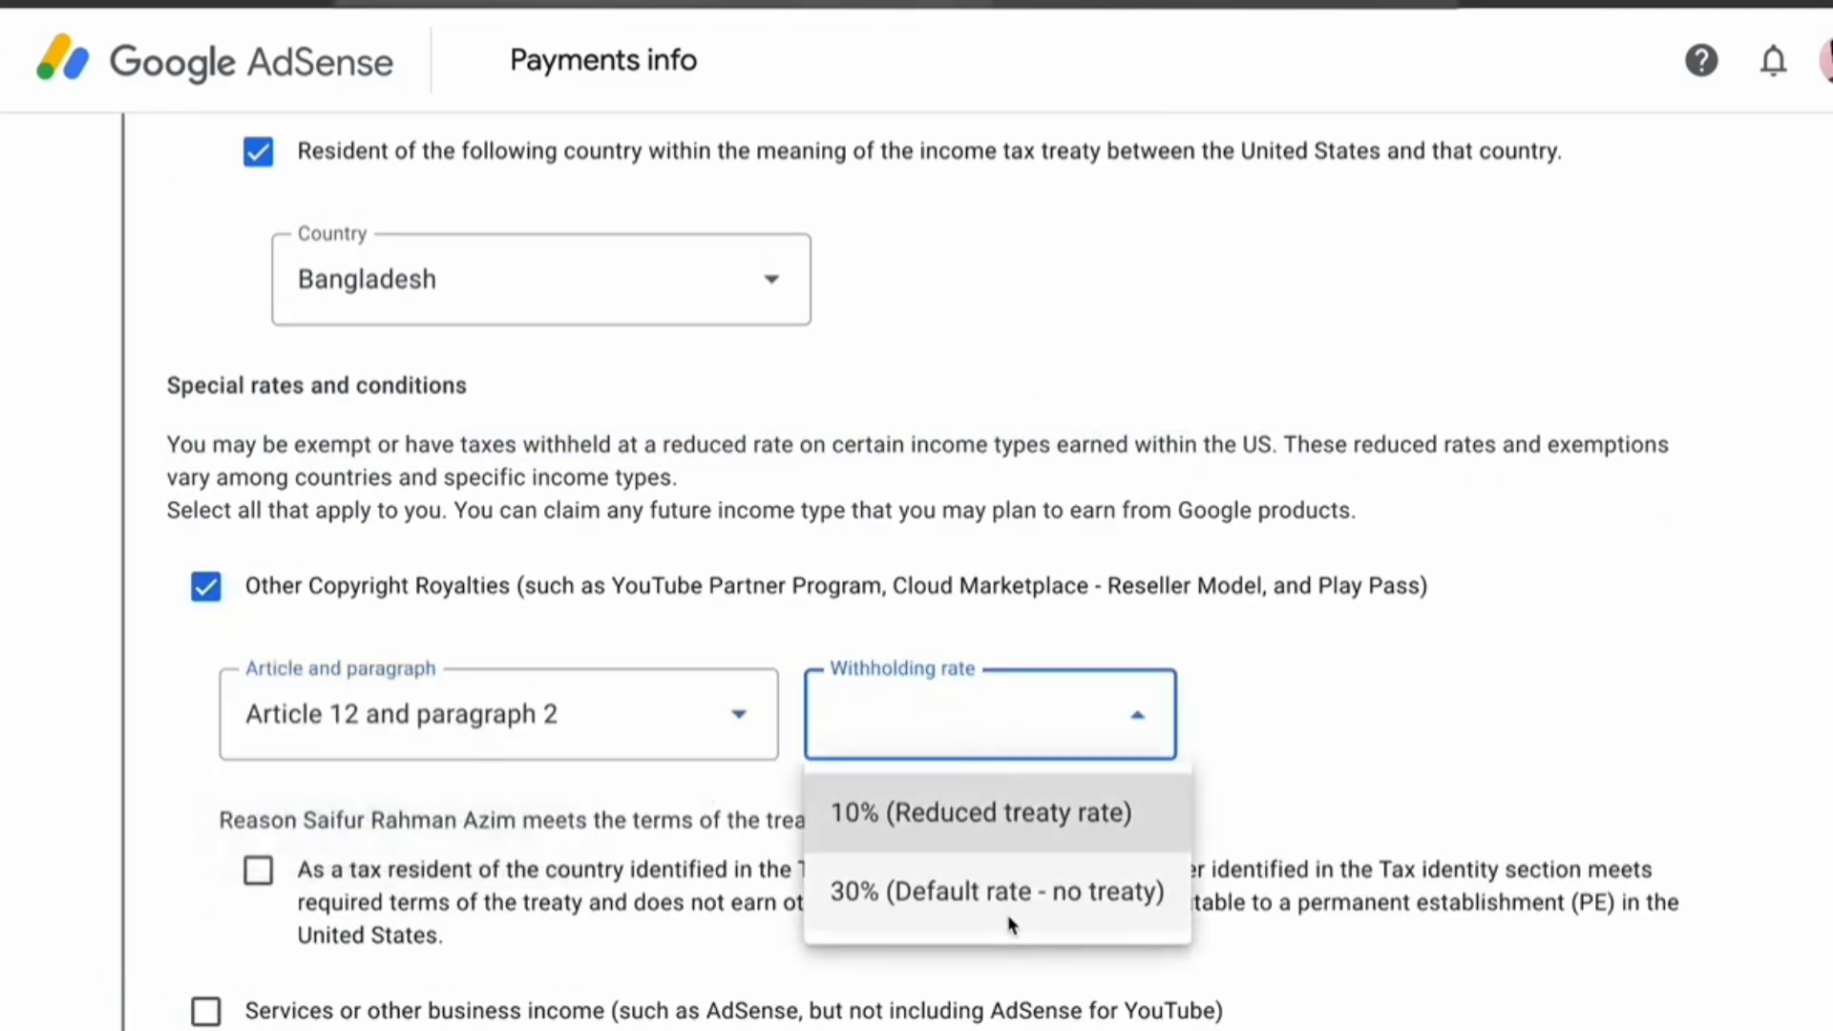
left_click(993, 821)
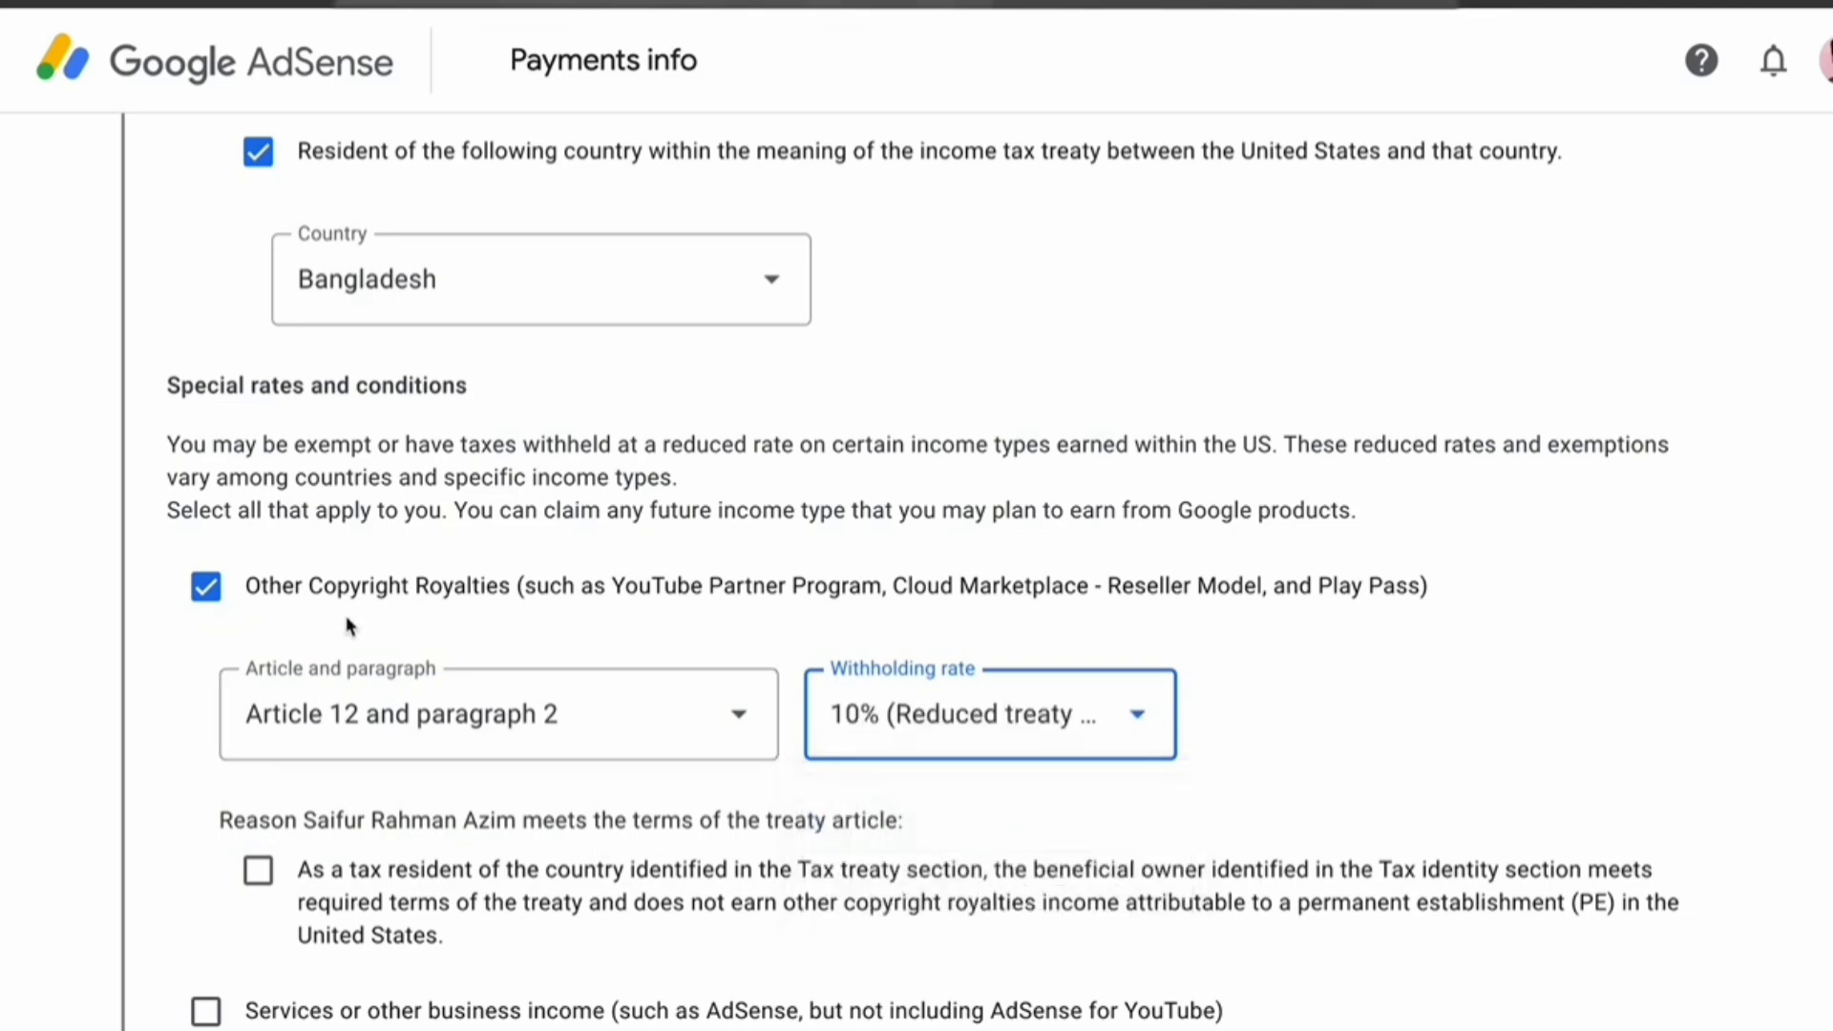
left_click(259, 871)
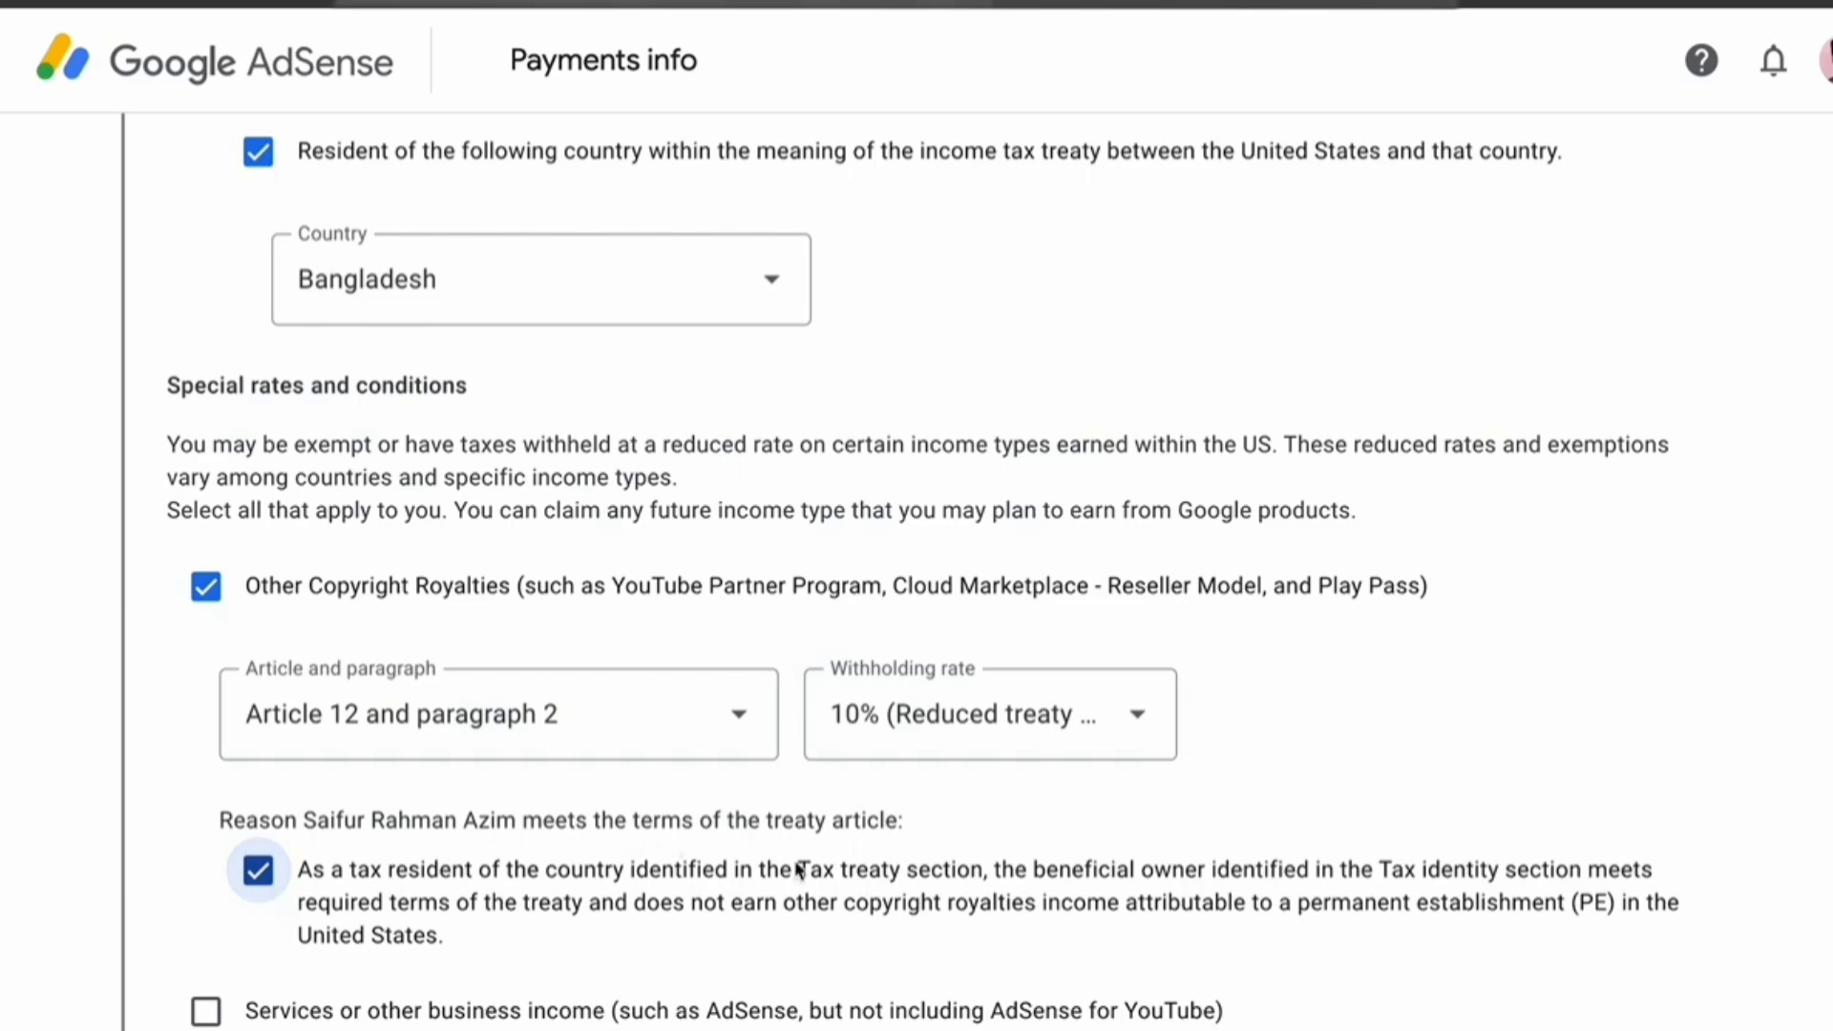
scroll(954, 904, "down", 1)
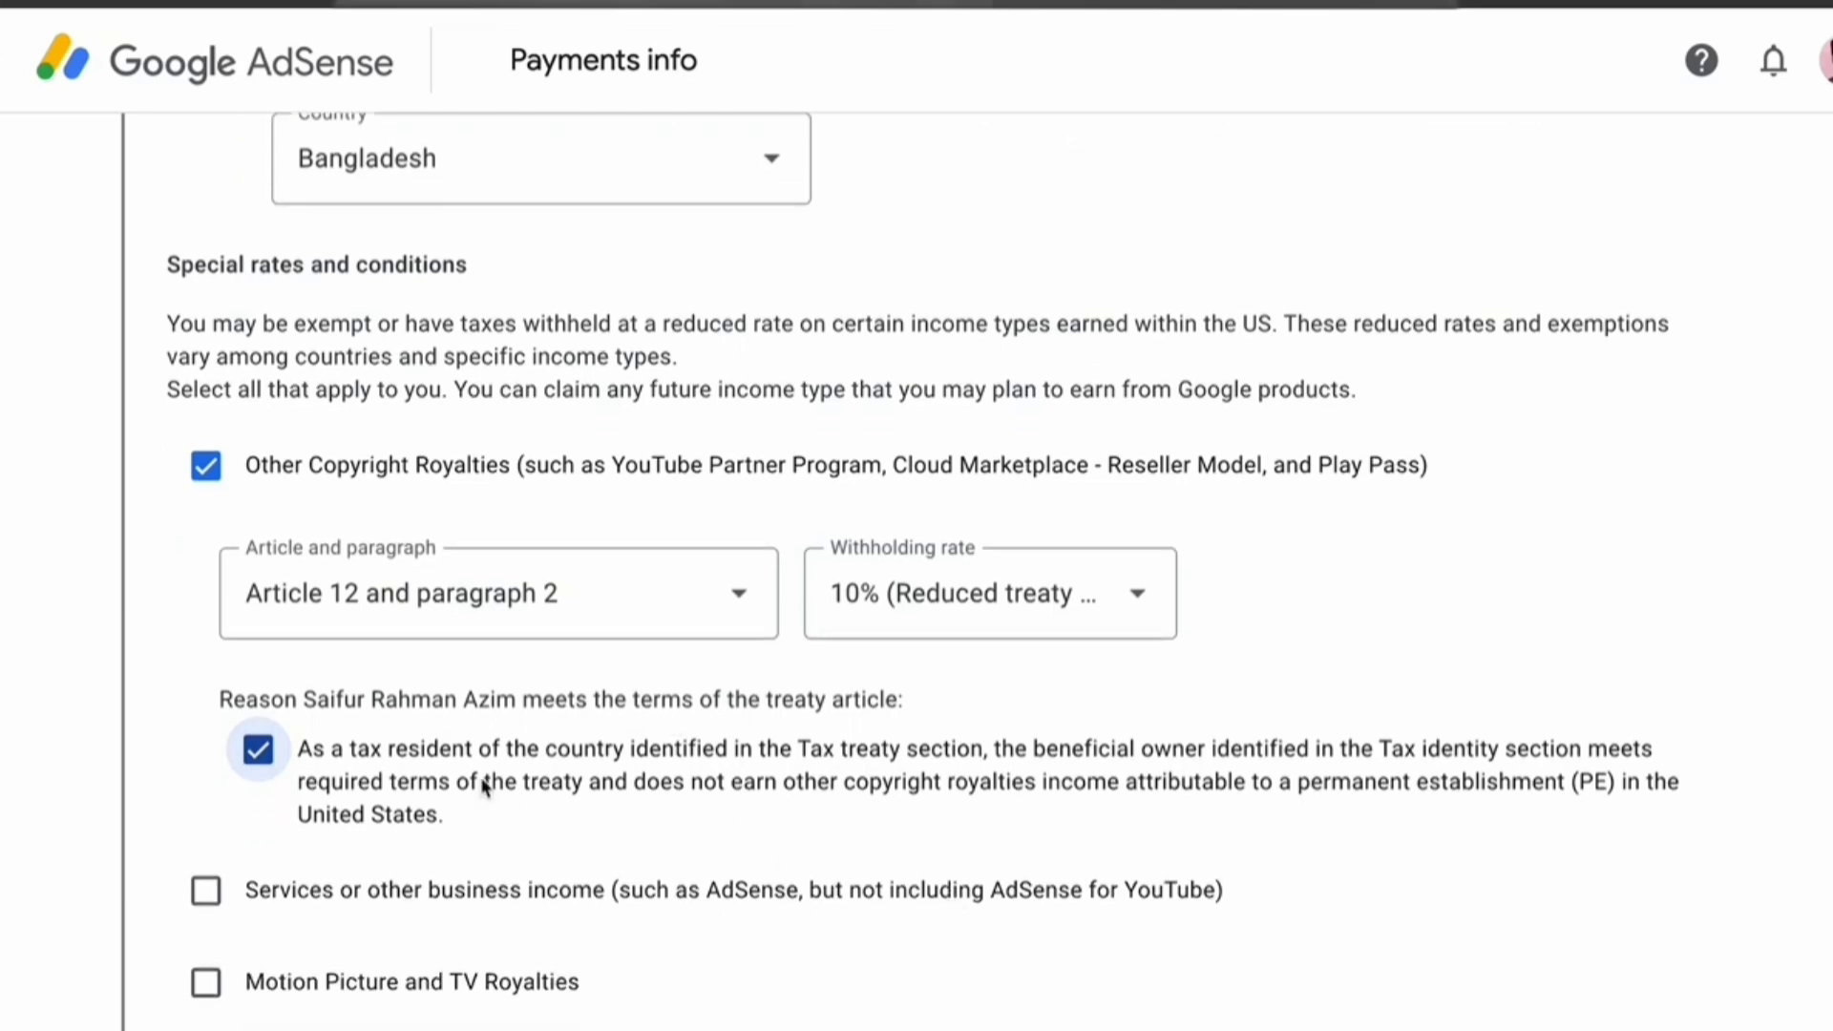
scroll(484, 784, "down", 4)
scroll(376, 678, "up", 1)
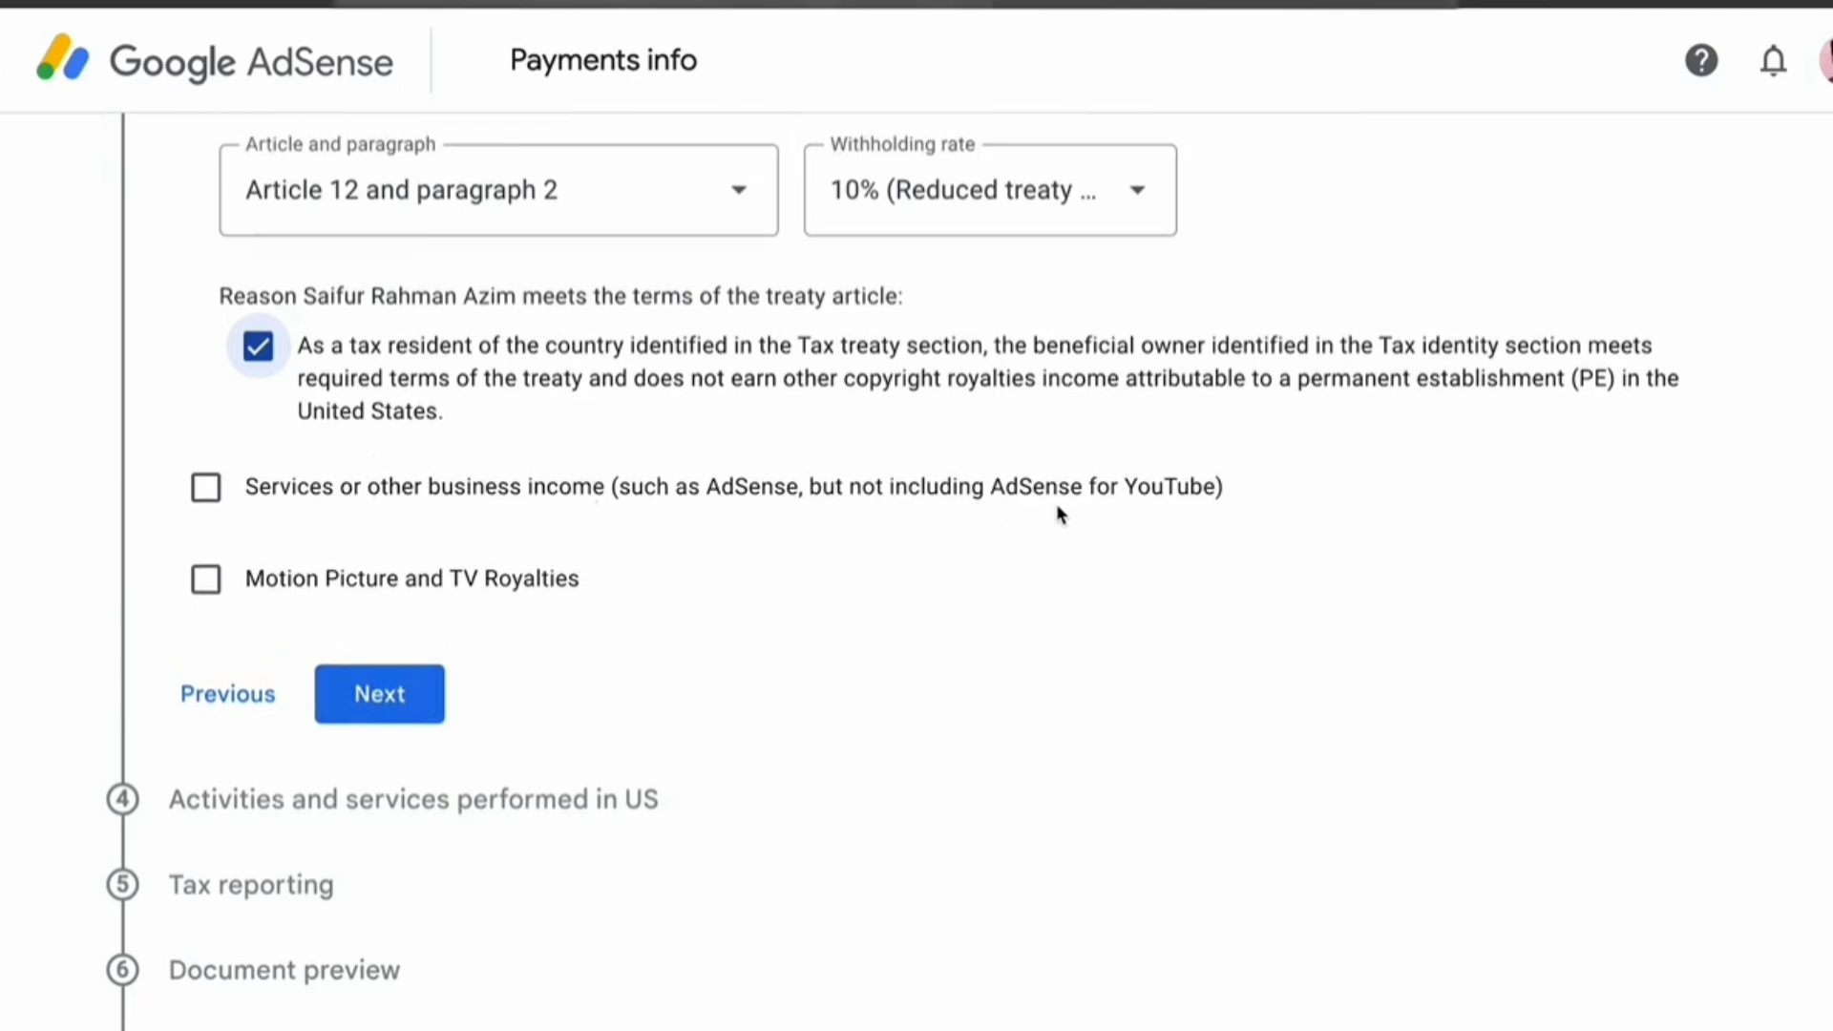
Claim a 0% rate for services under Article 7 paragraph 1, confirming treaty terms
left_click(205, 487)
left_click(583, 632)
left_click(492, 714)
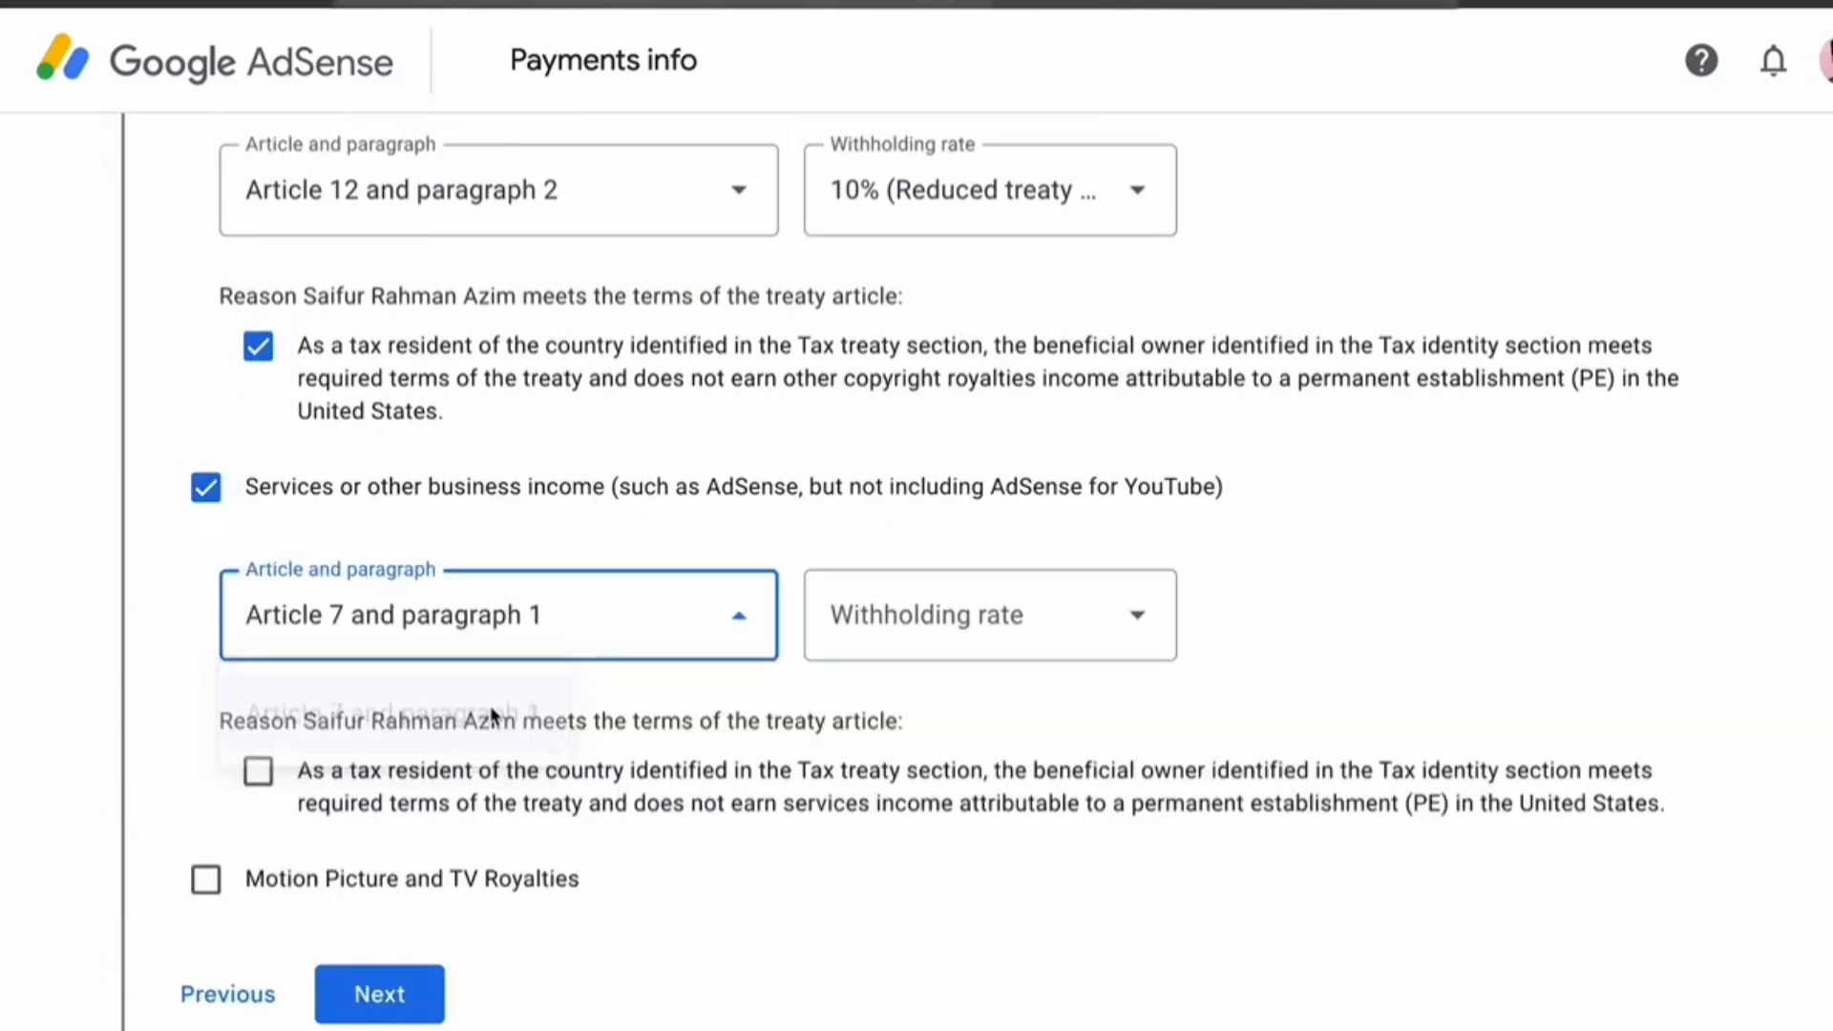
left_click(965, 632)
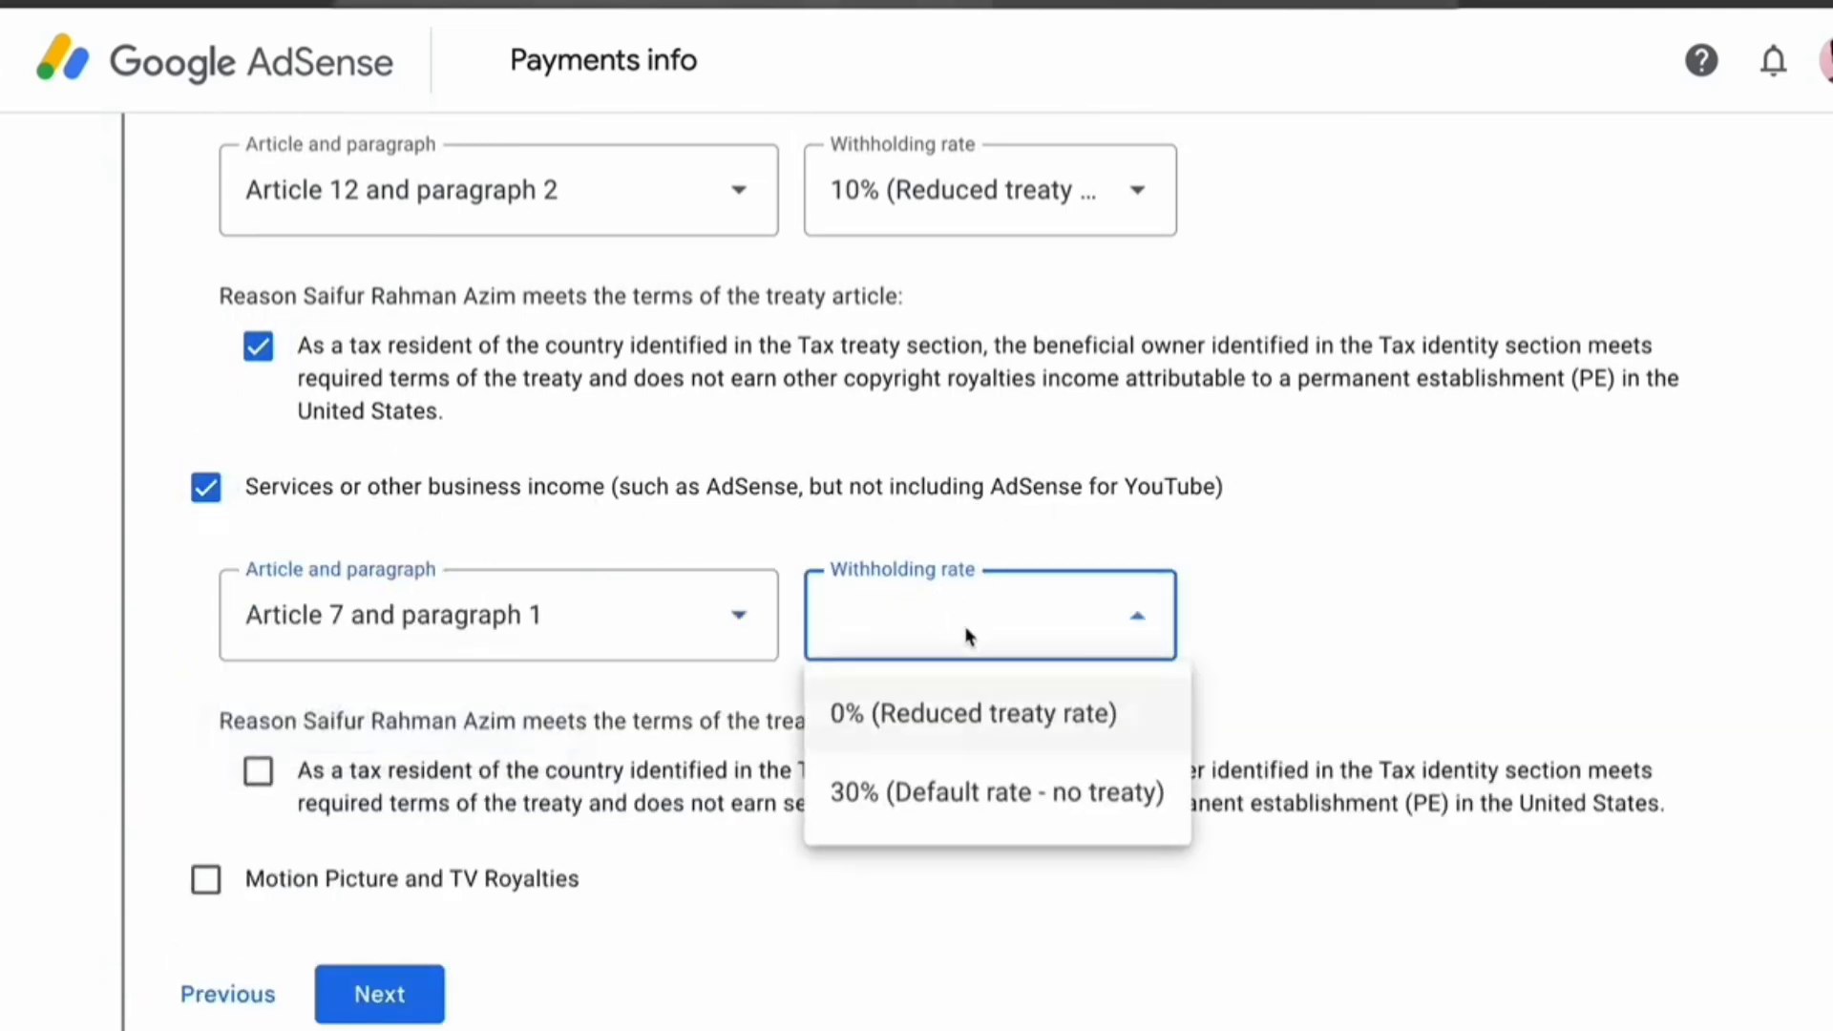
left_click(1014, 737)
left_click(286, 778)
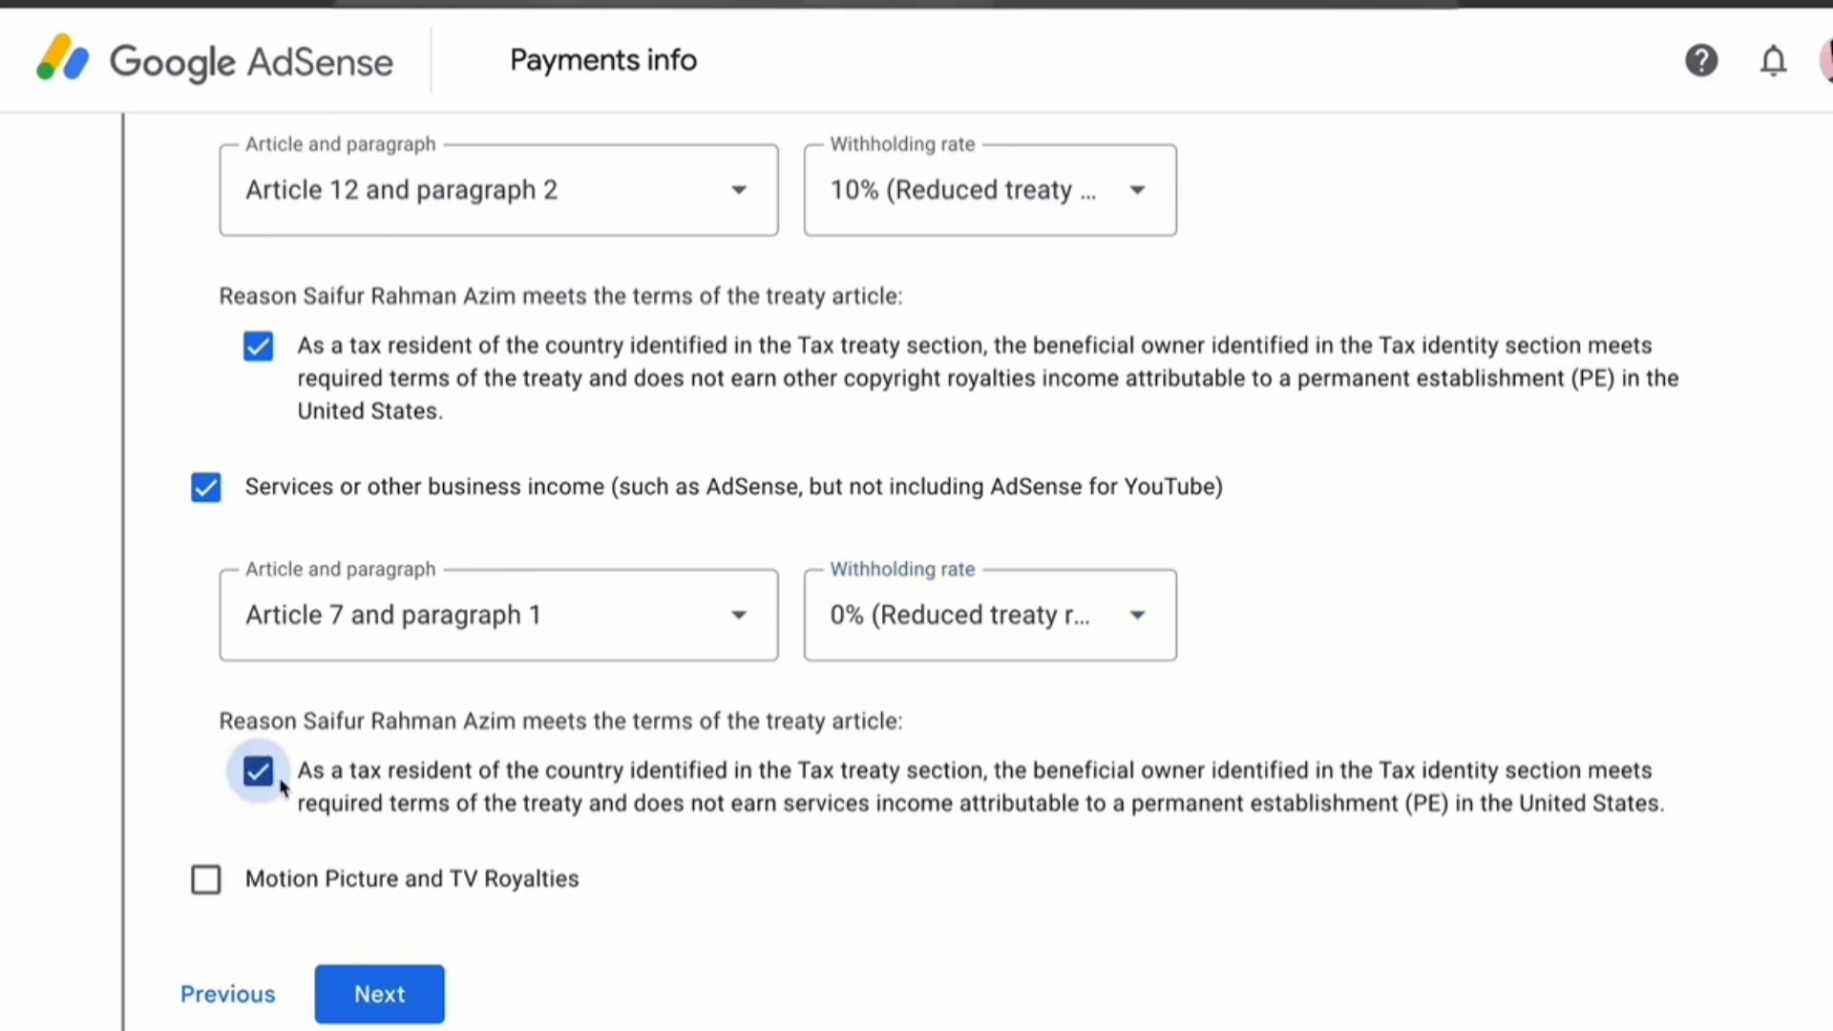
Claim 10% for Motion Picture and TV Royalties under Article 12 paragraph 2, confirming terms
left_click(205, 879)
scroll(592, 877, "down", 1)
left_click(576, 929)
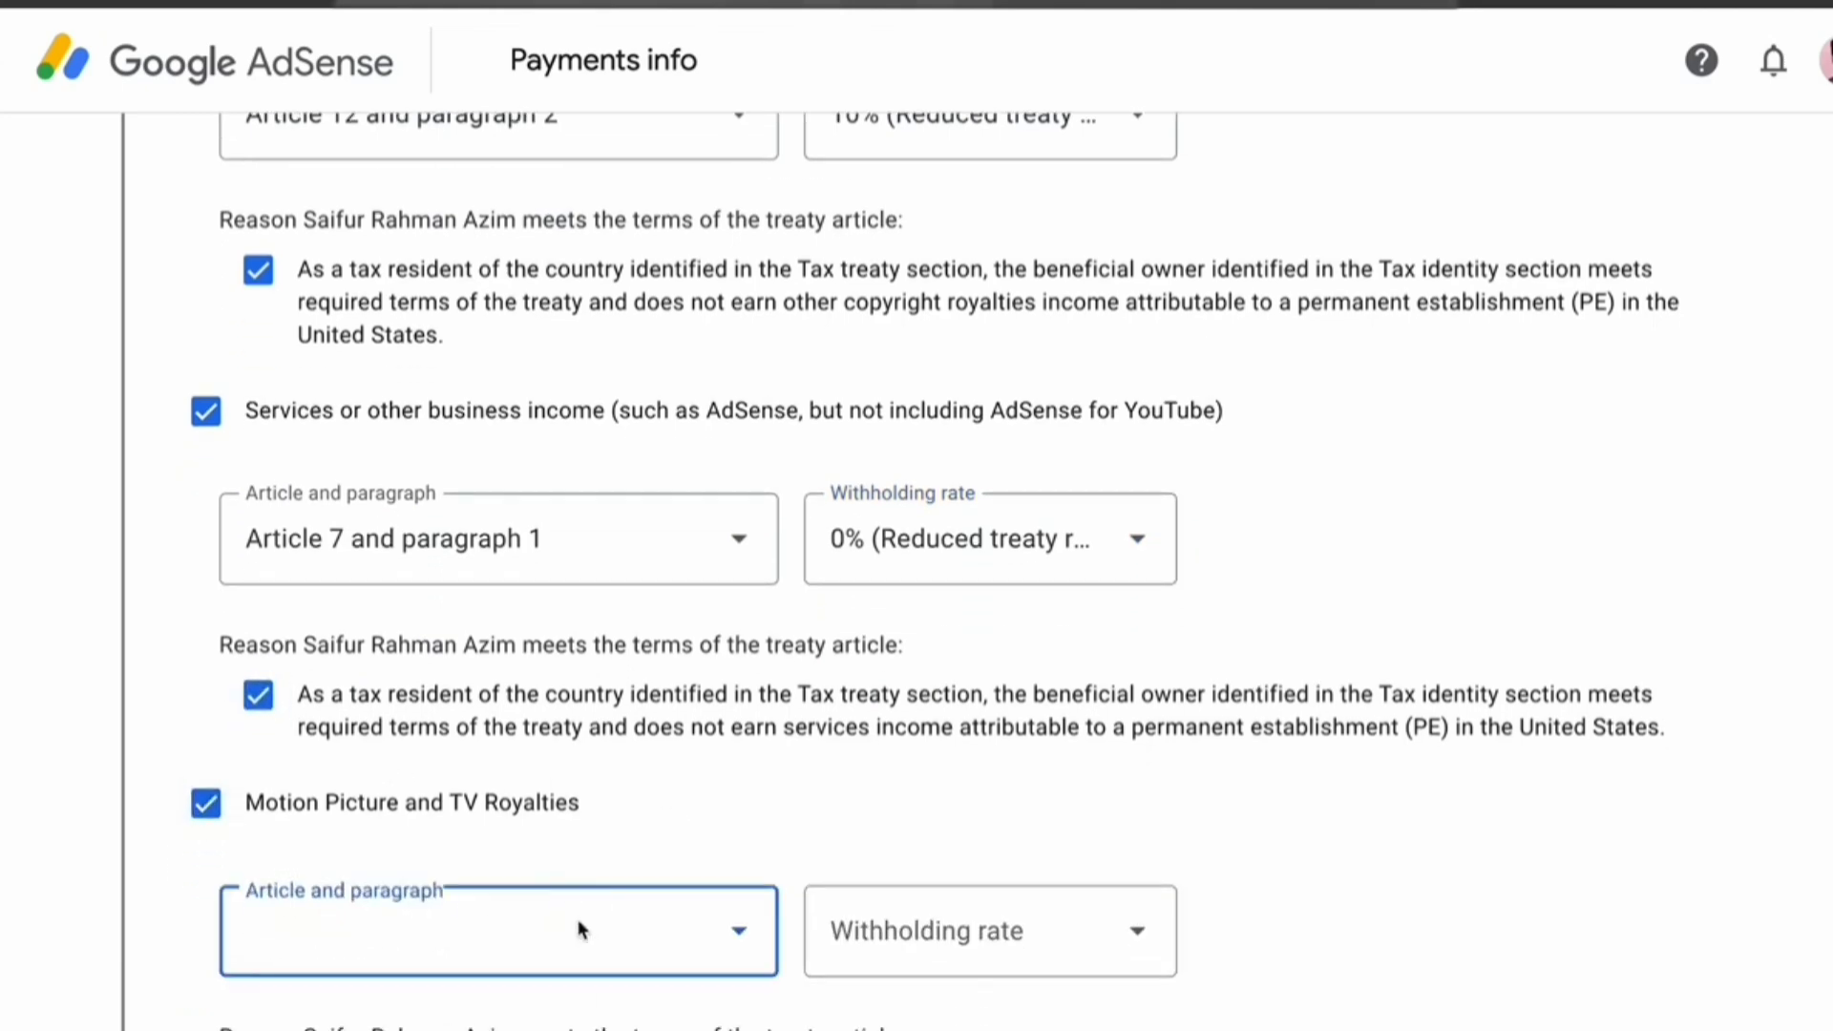
left_click(520, 1016)
left_click(904, 971)
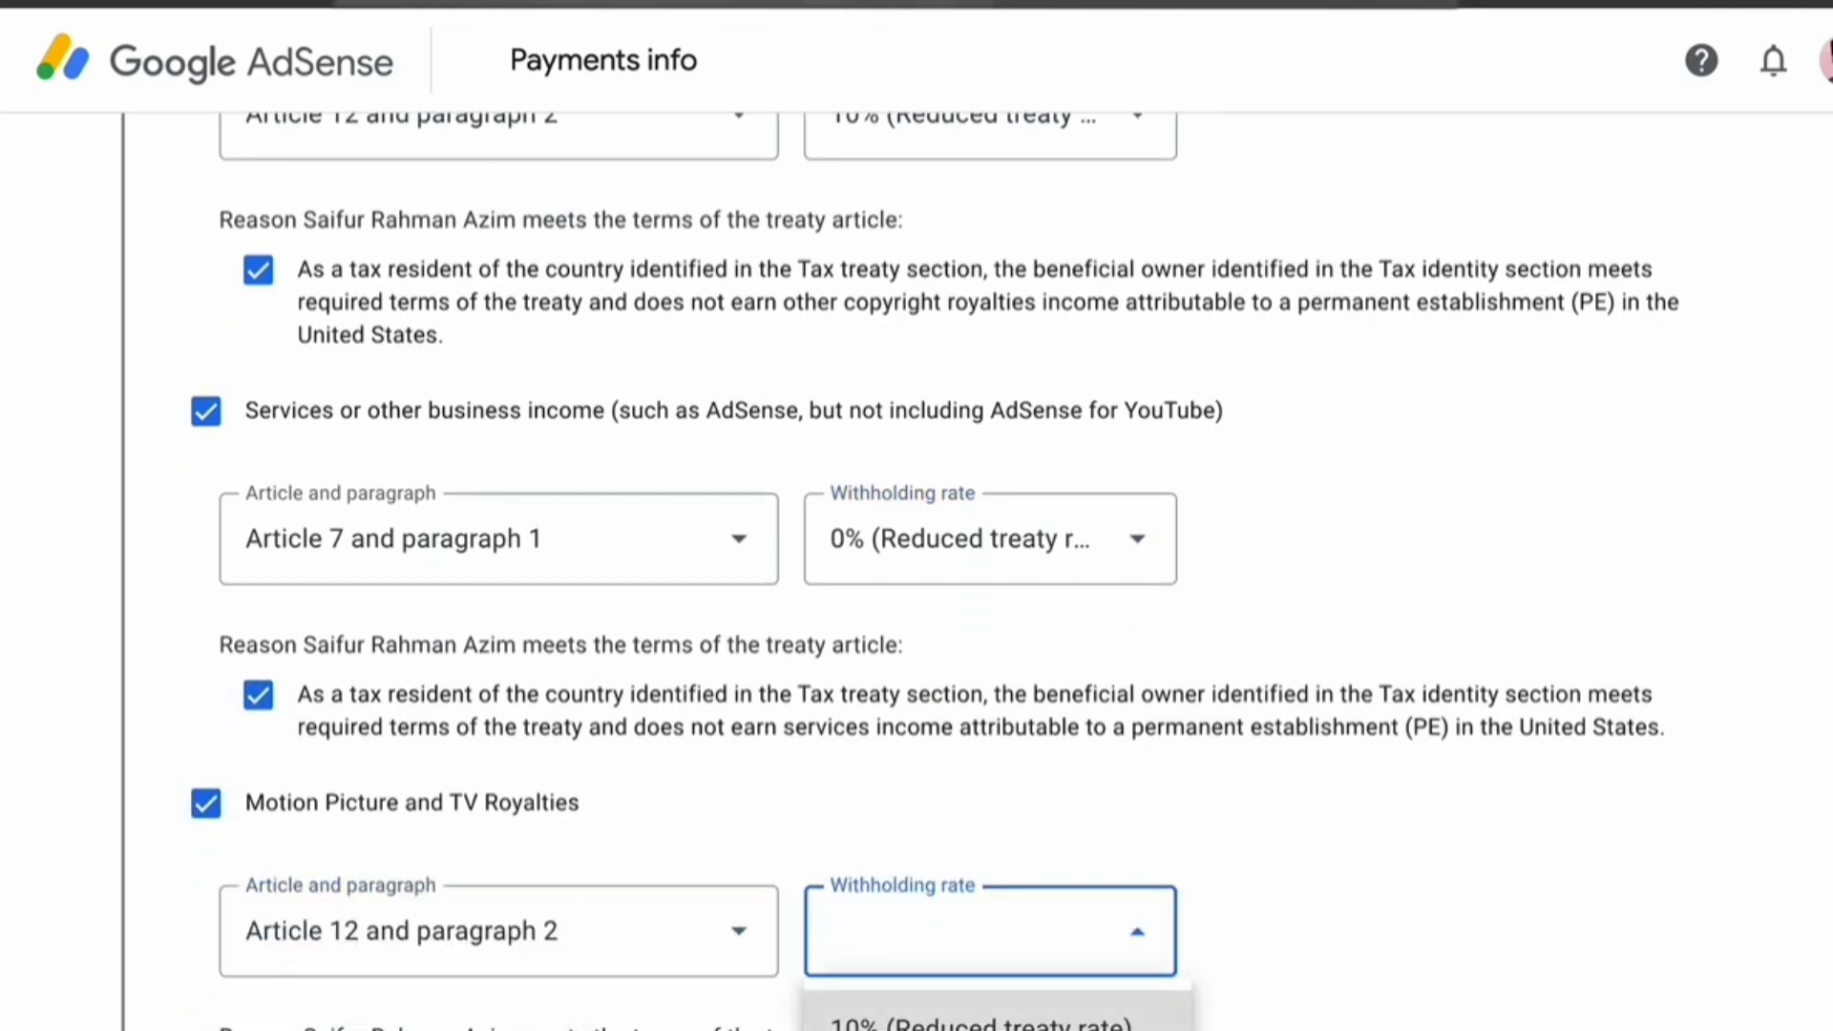
left_click(989, 1022)
scroll(667, 855, "down", 4)
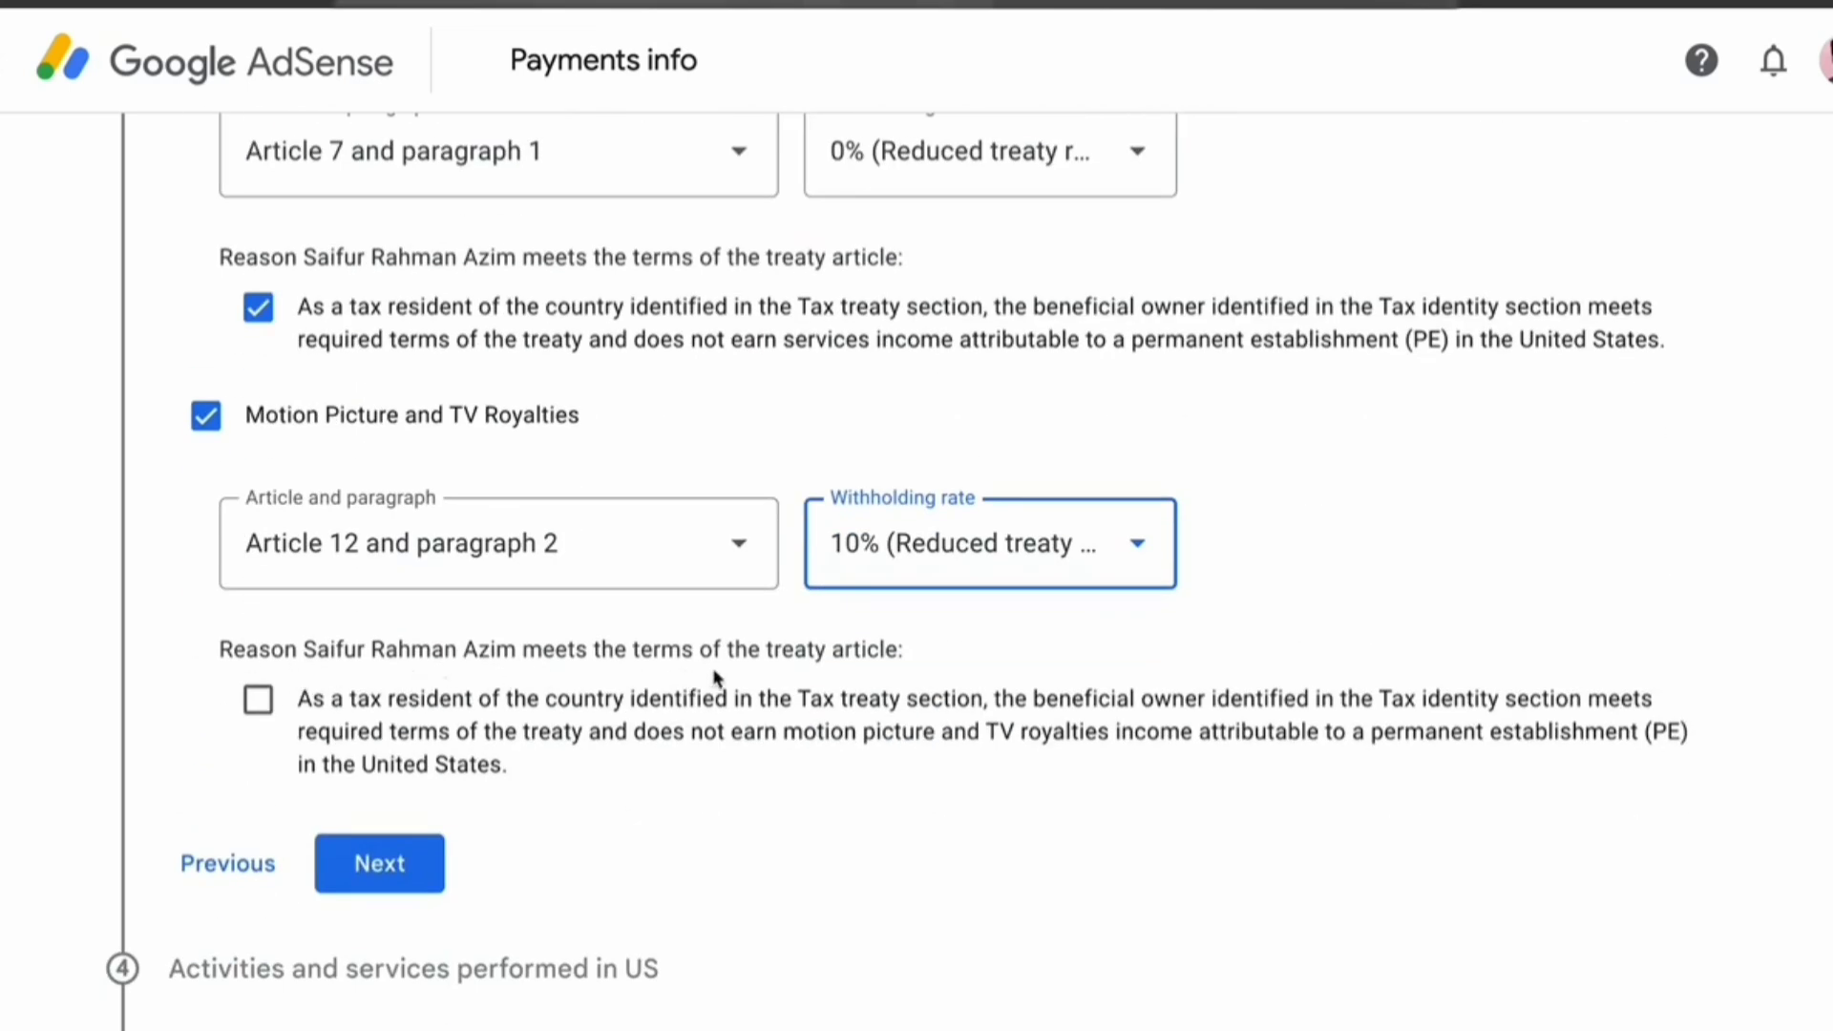
left_click(258, 700)
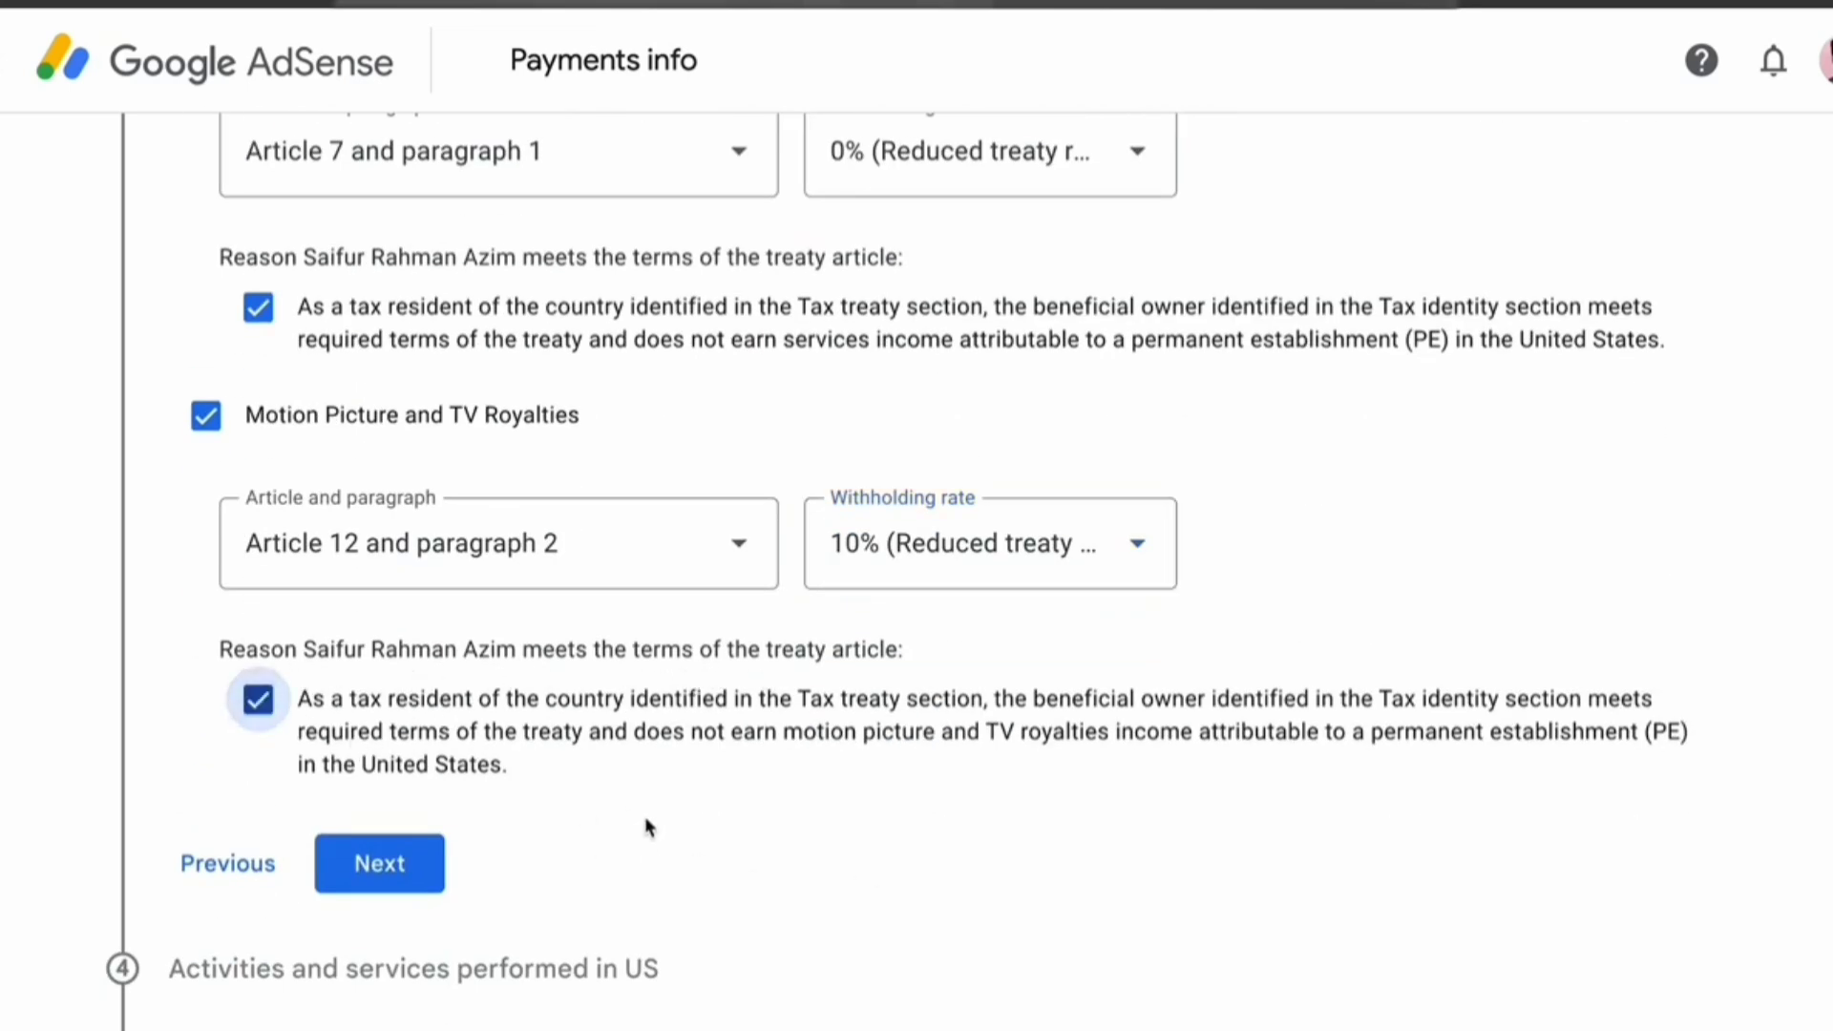
scroll(659, 823, "up", 3)
scroll(666, 816, "down", 3)
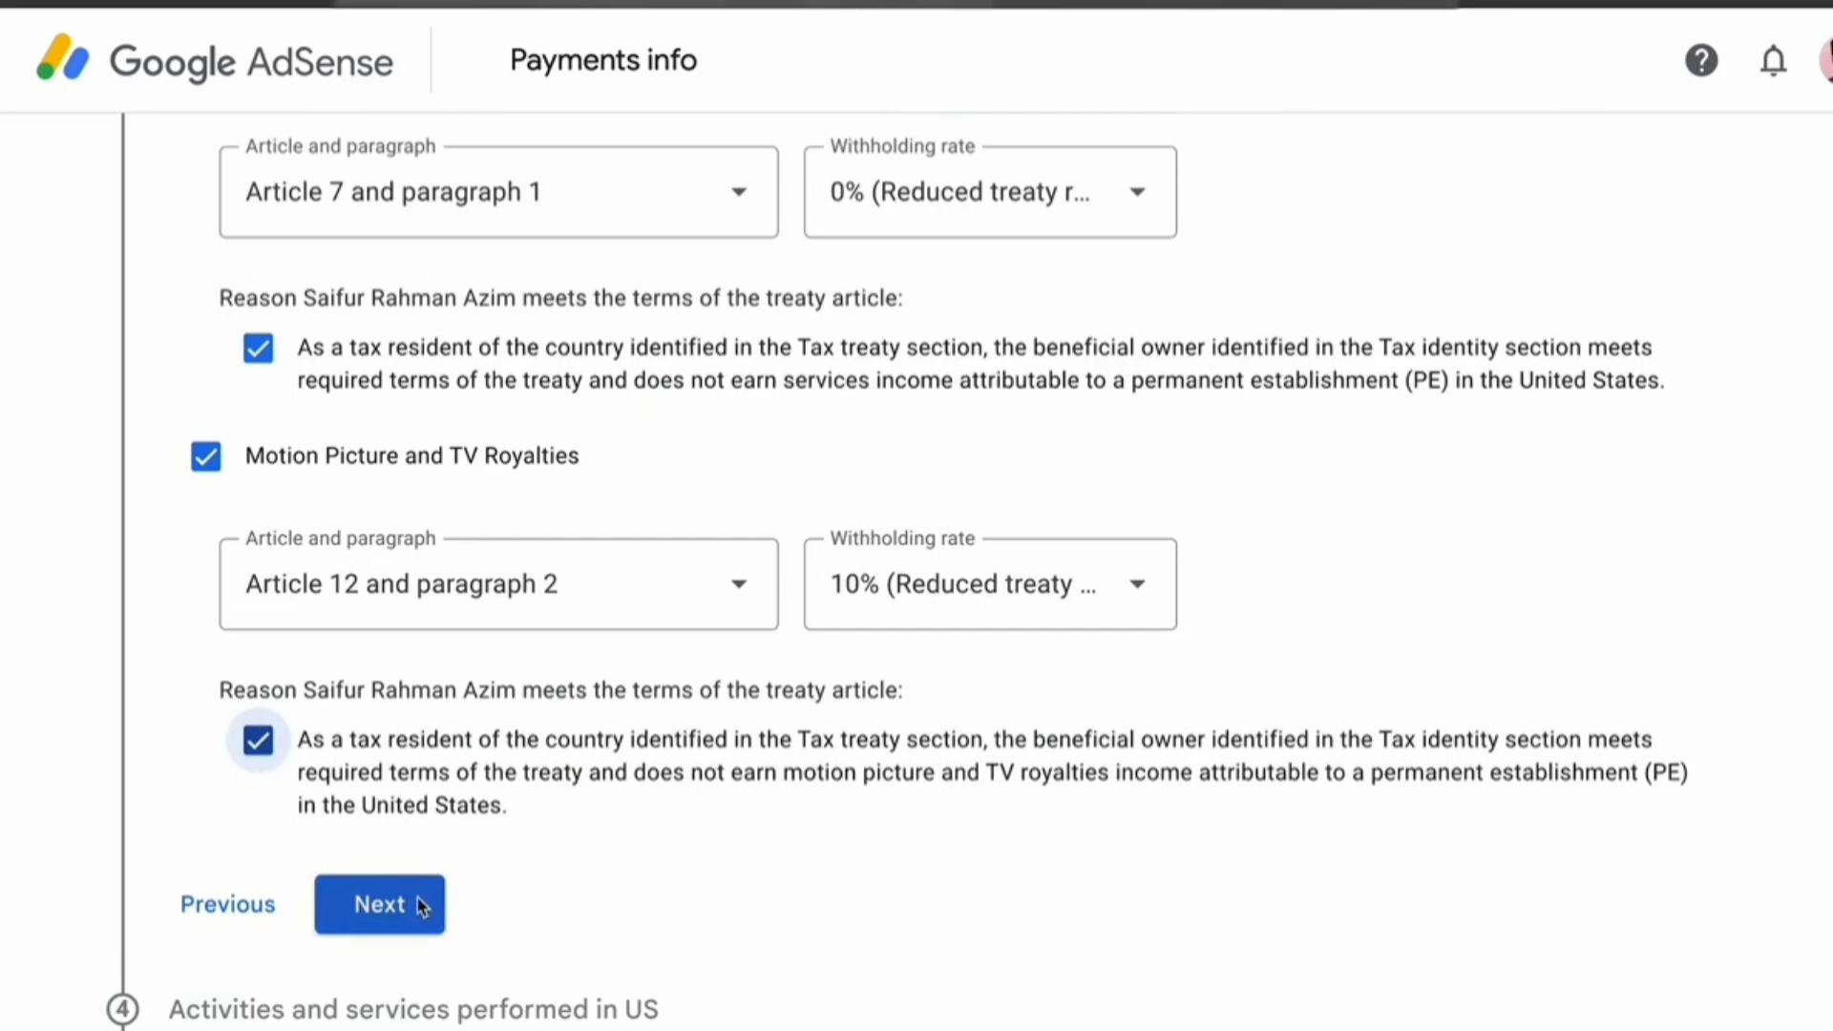
scroll(781, 752, "up", 10)
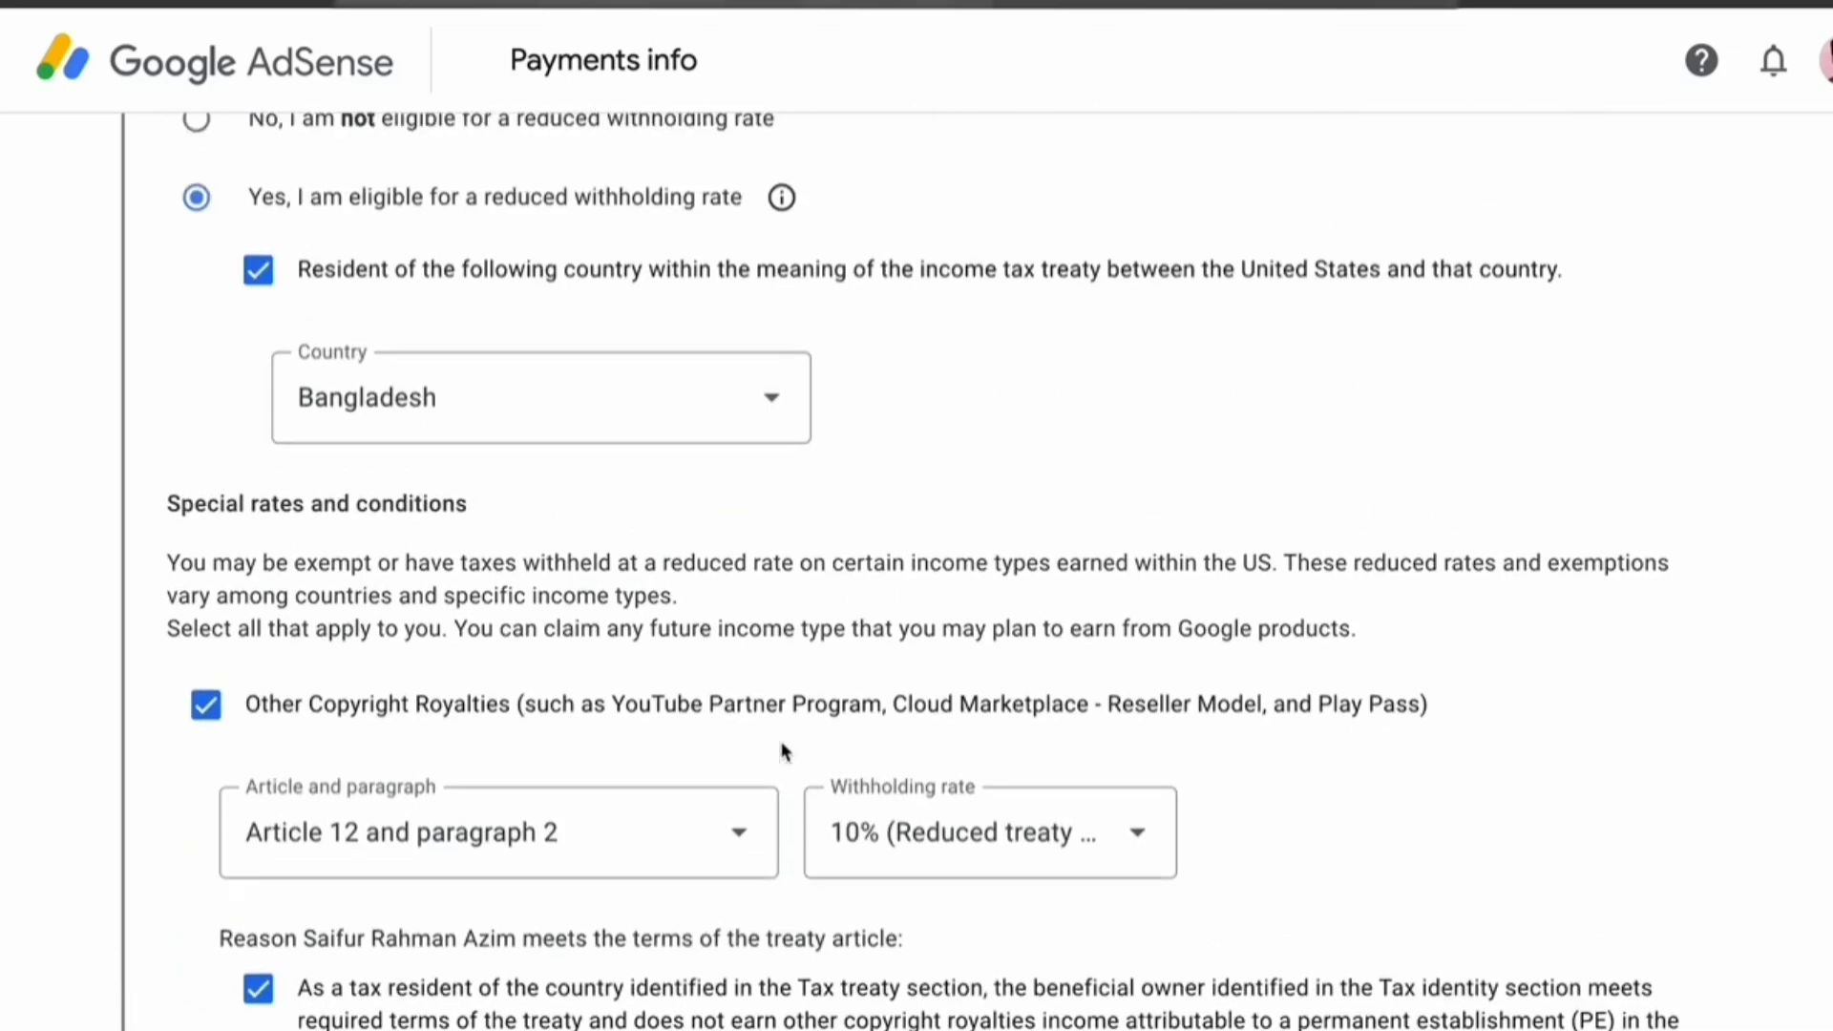
scroll(780, 753, "down", 10)
Declare no US activities and certify services are performed solely outside the US
left_click(410, 663)
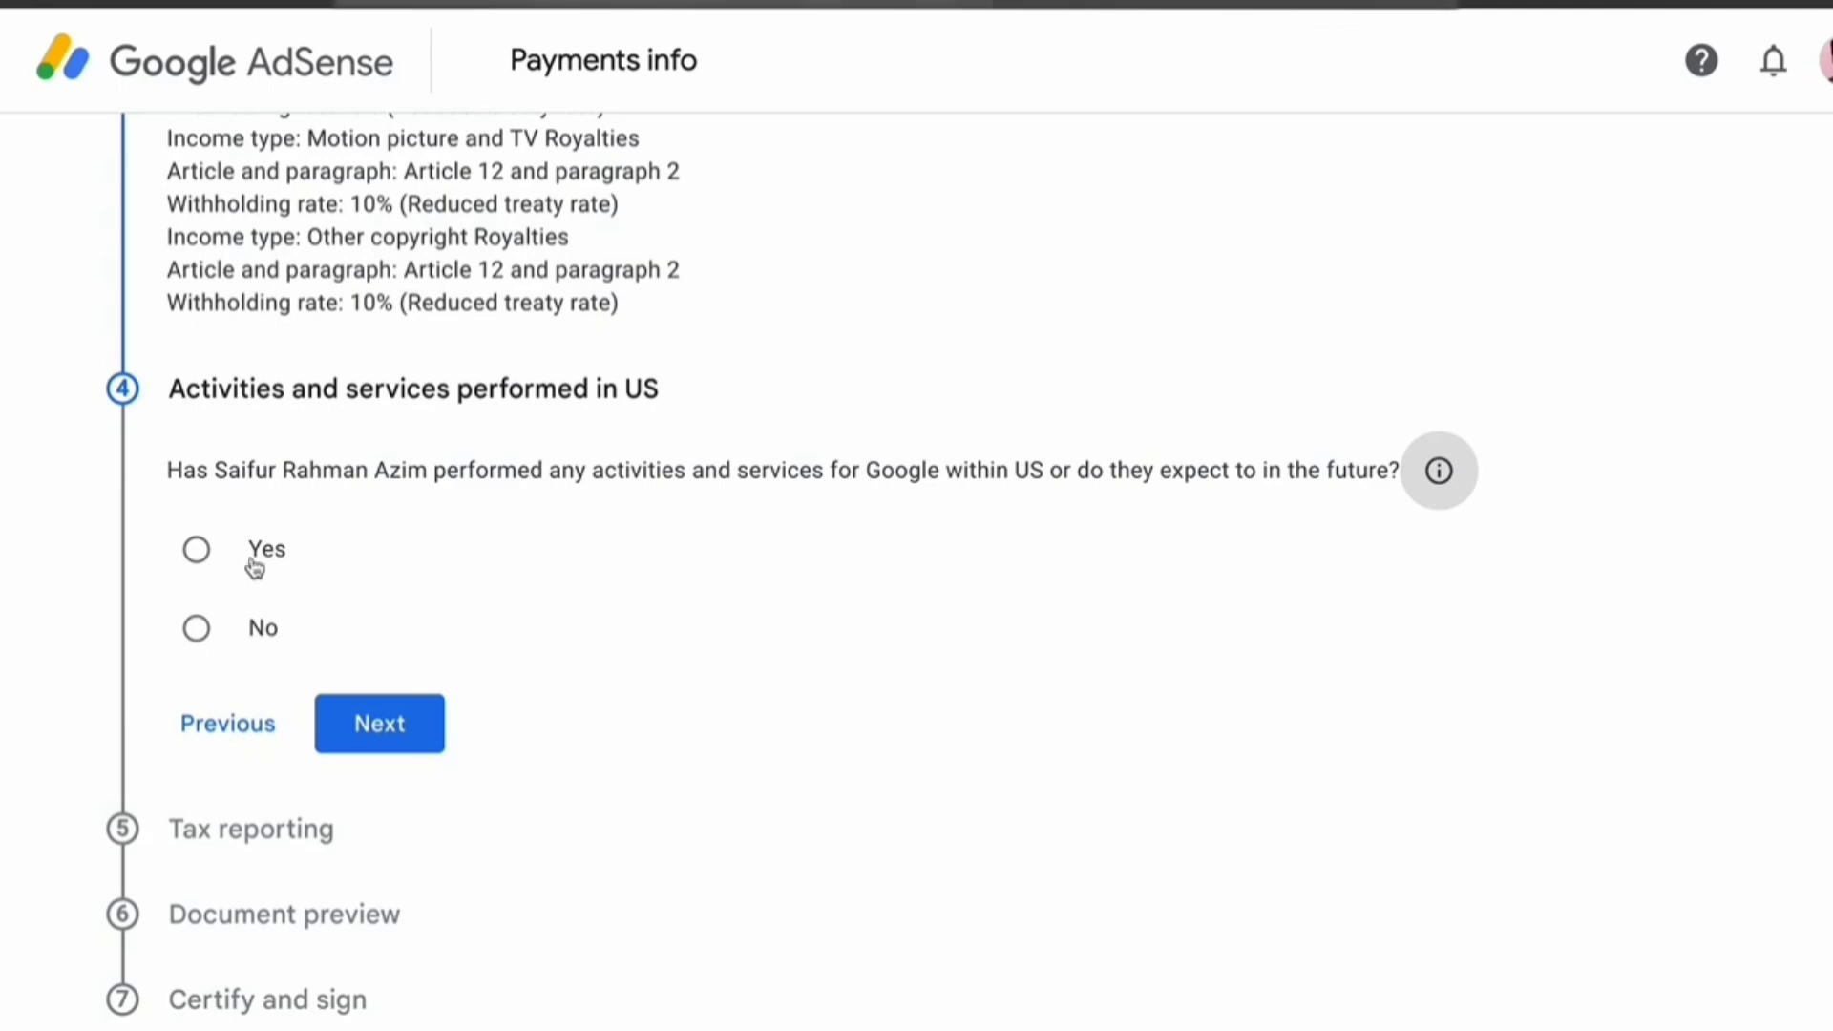
left_click(256, 627)
left_click(232, 700)
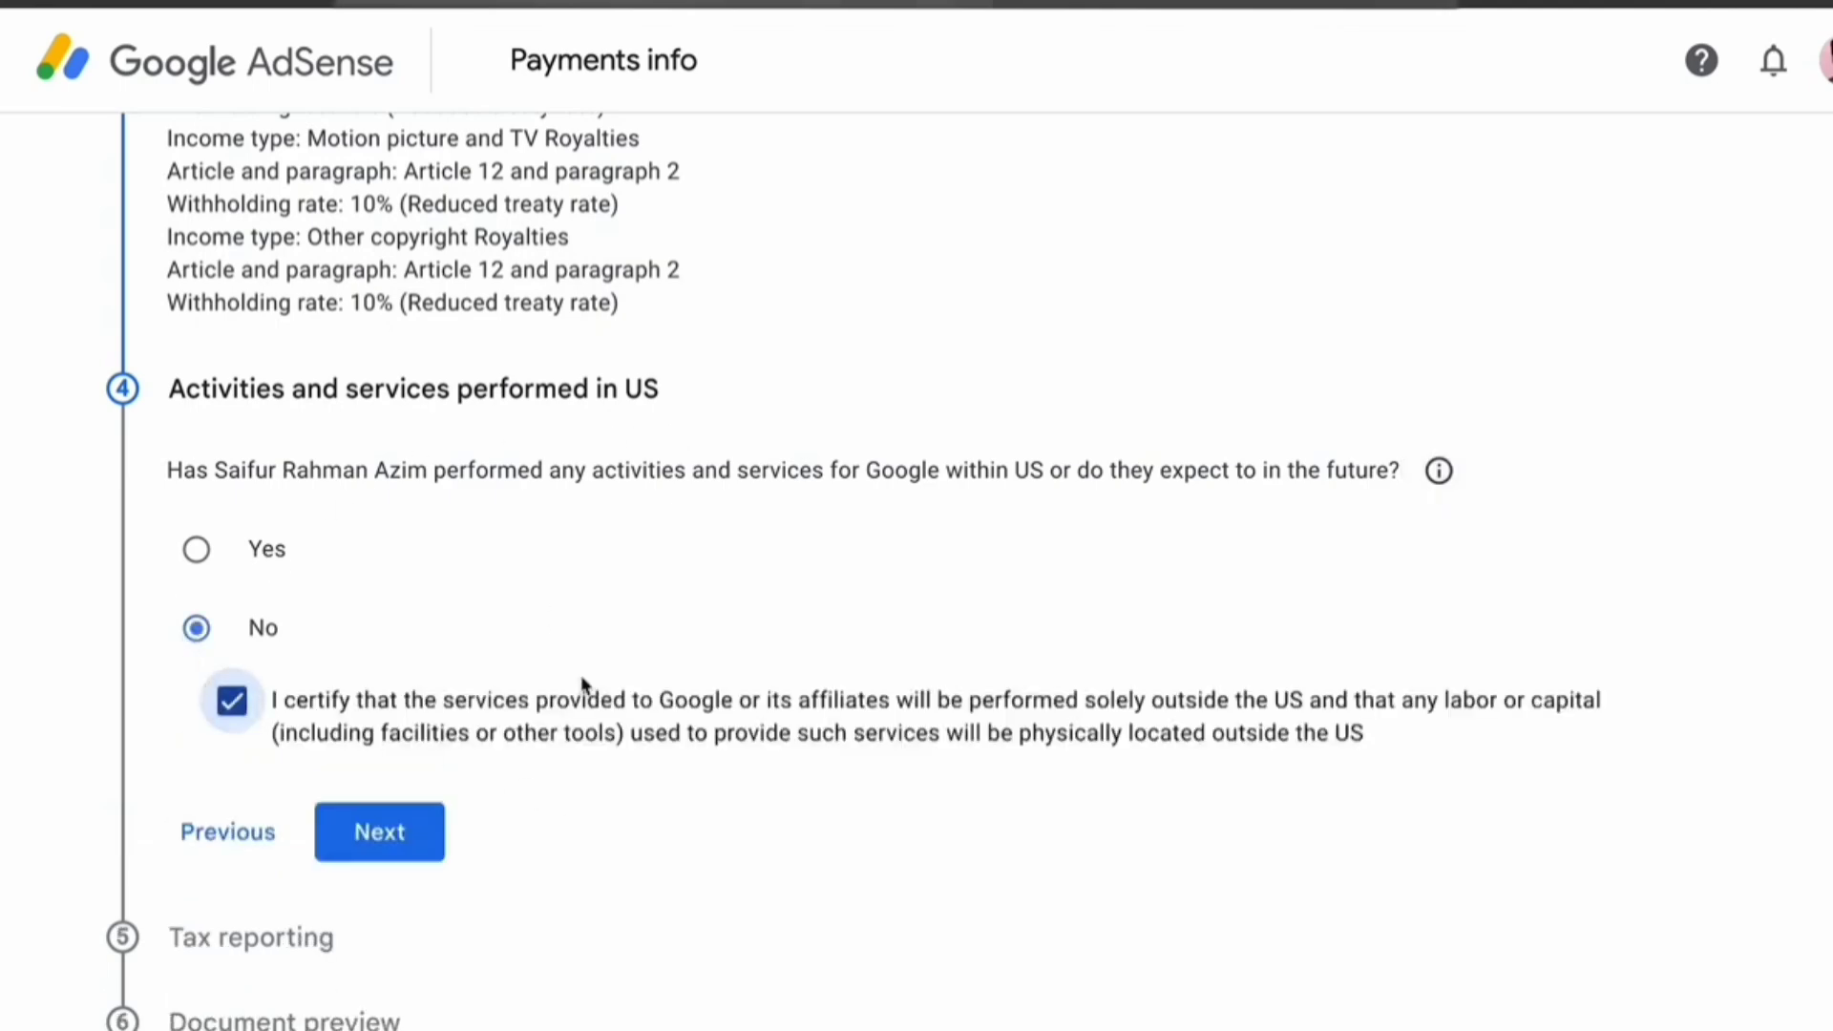
left_click(385, 832)
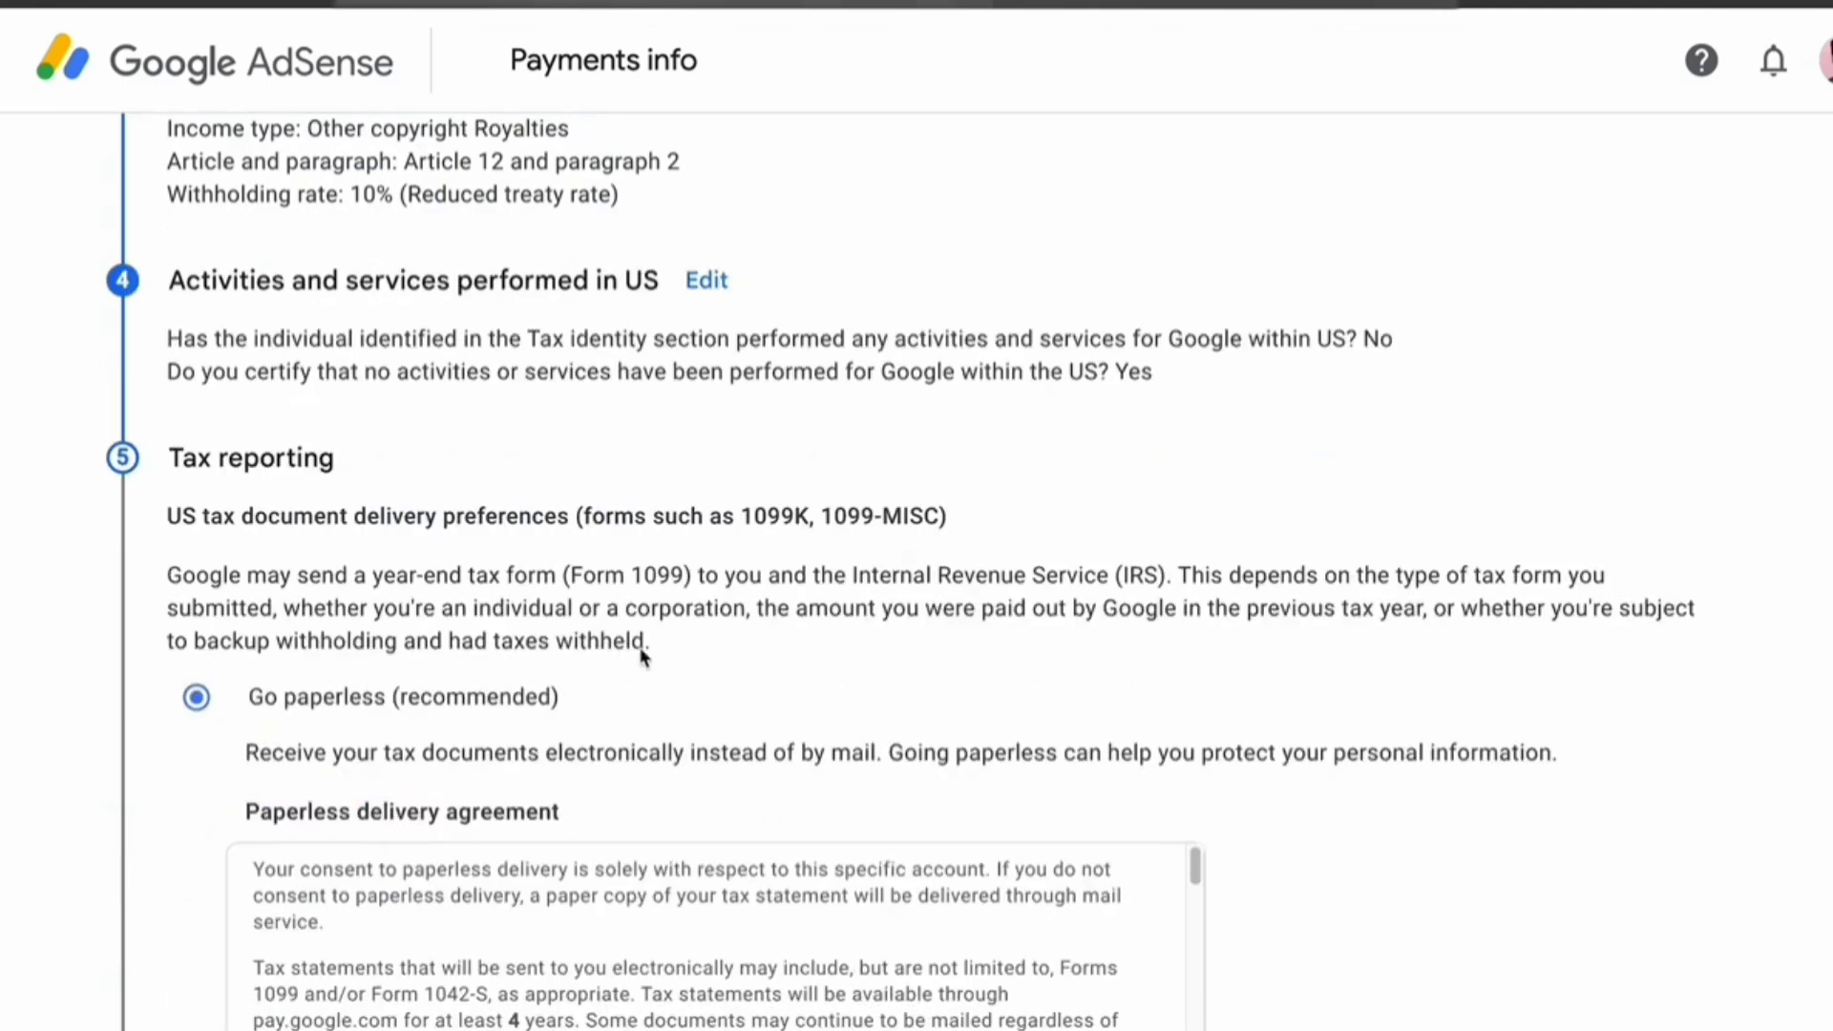
Accept paperless tax-document delivery and continue to the document preview
scroll(335, 619, "down", 1)
left_click_drag(208, 503, 577, 491)
left_click(696, 496)
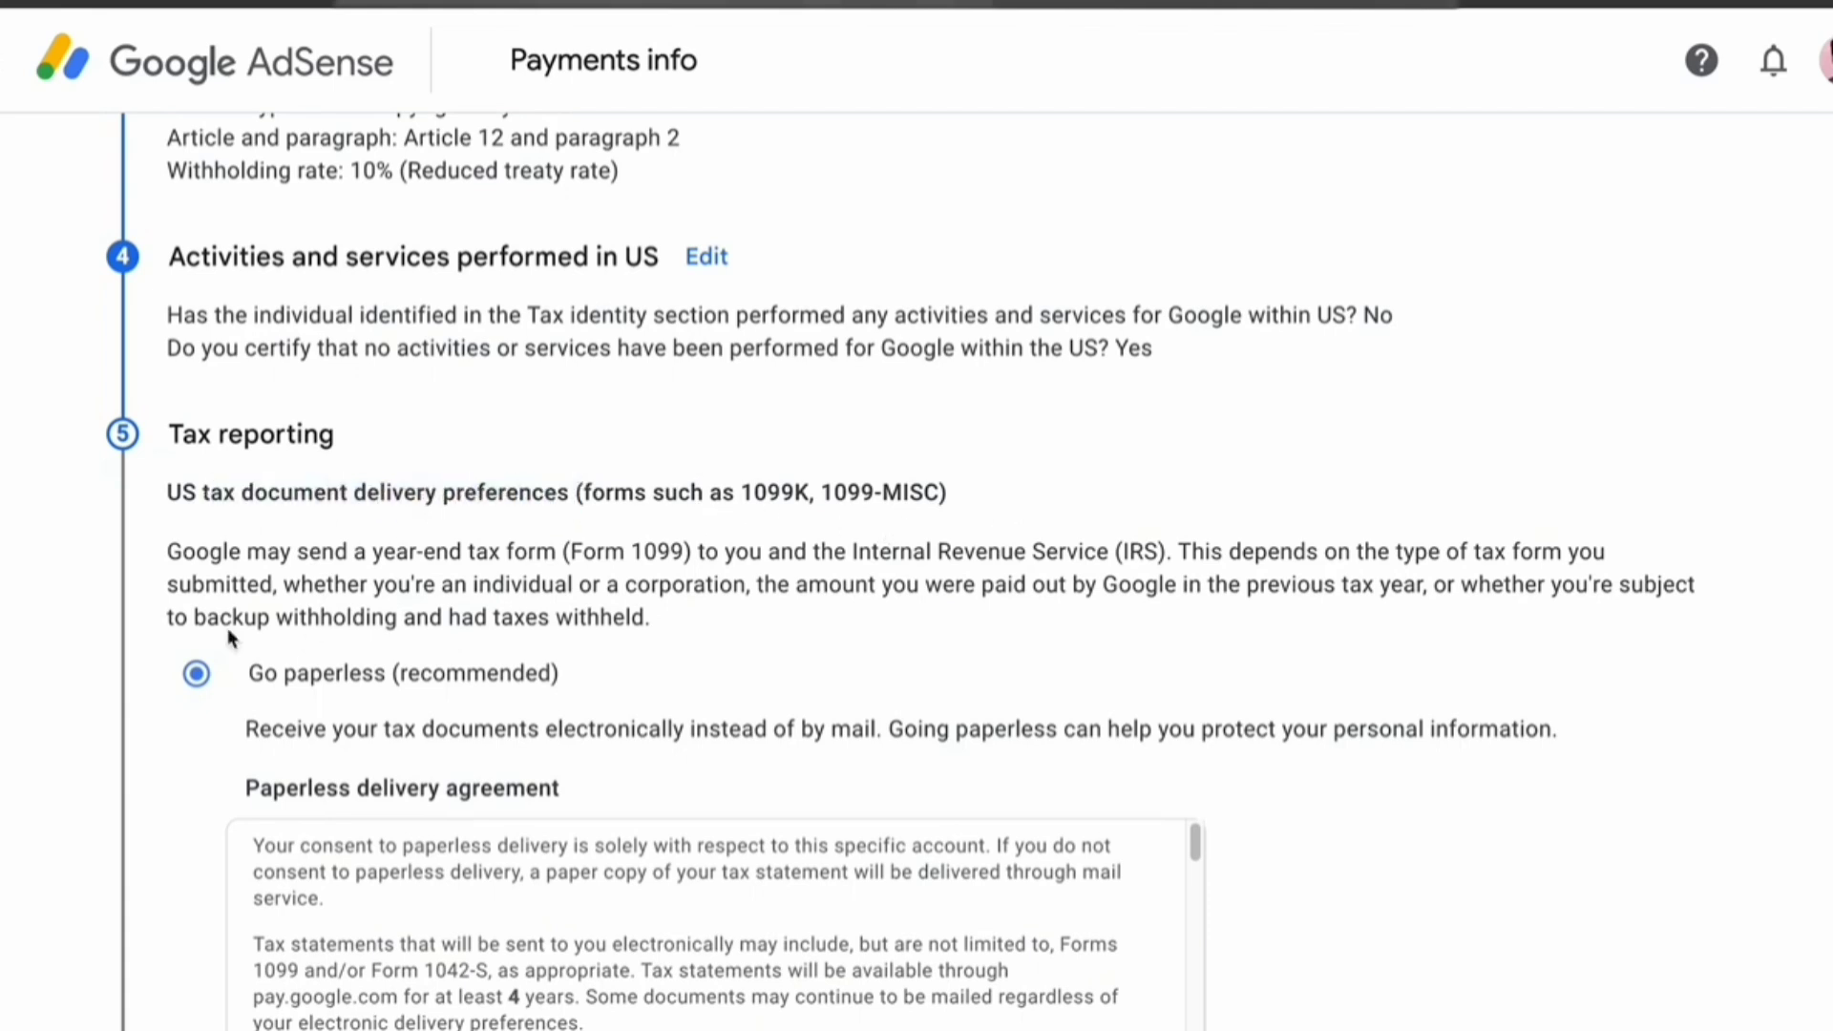
scroll(229, 638, "down", 3)
left_click_drag(351, 307, 467, 311)
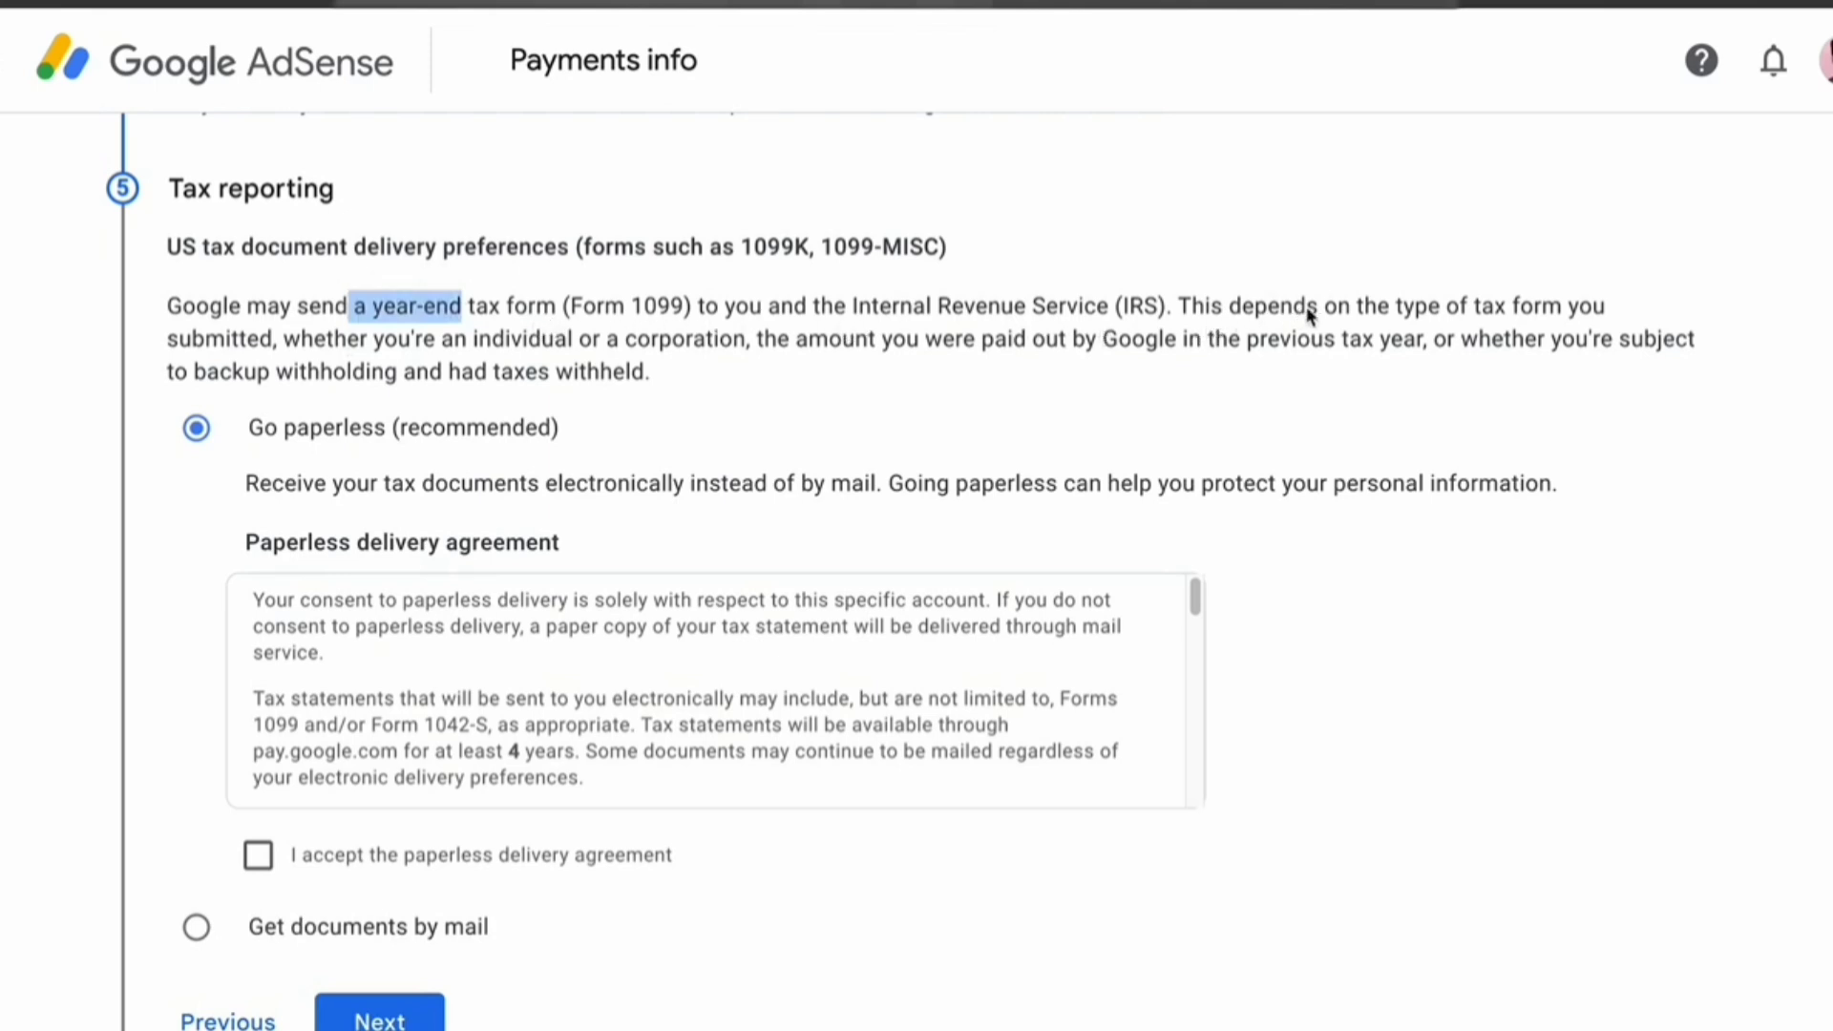
left_click(627, 498)
scroll(583, 611, "down", 1)
scroll(585, 614, "up", 1)
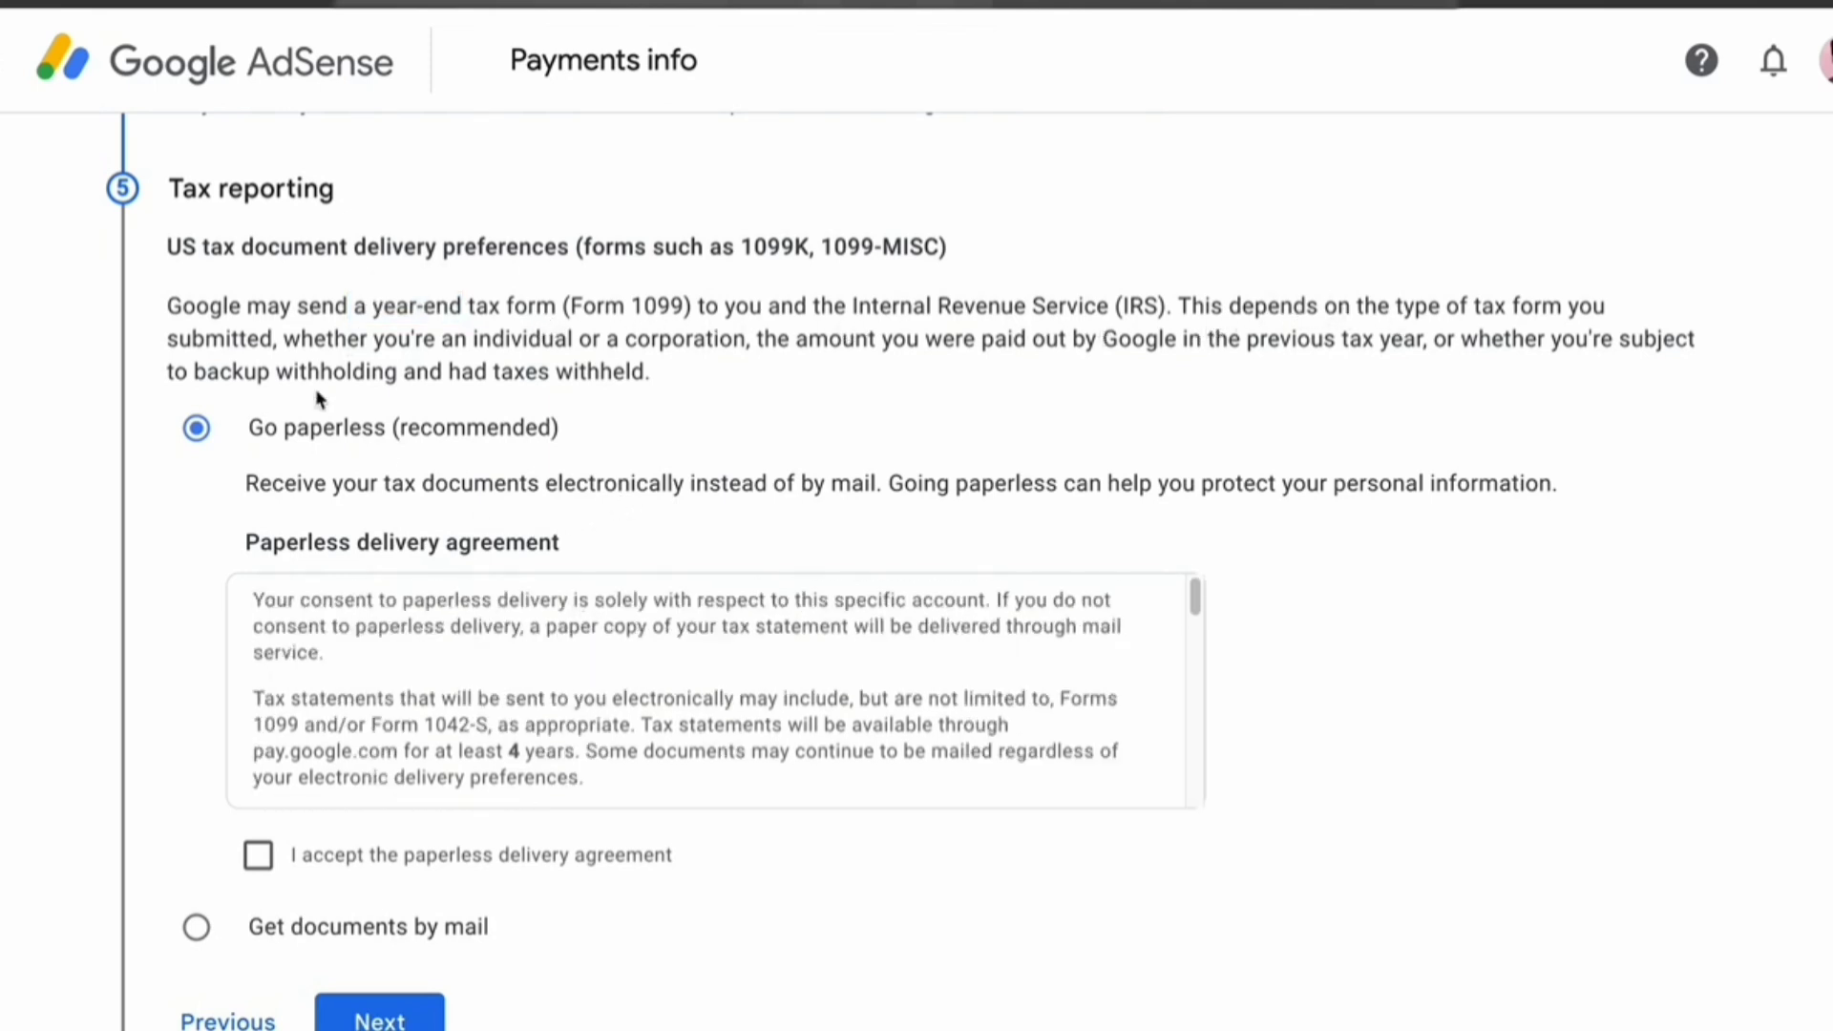
scroll(397, 823, "down", 2)
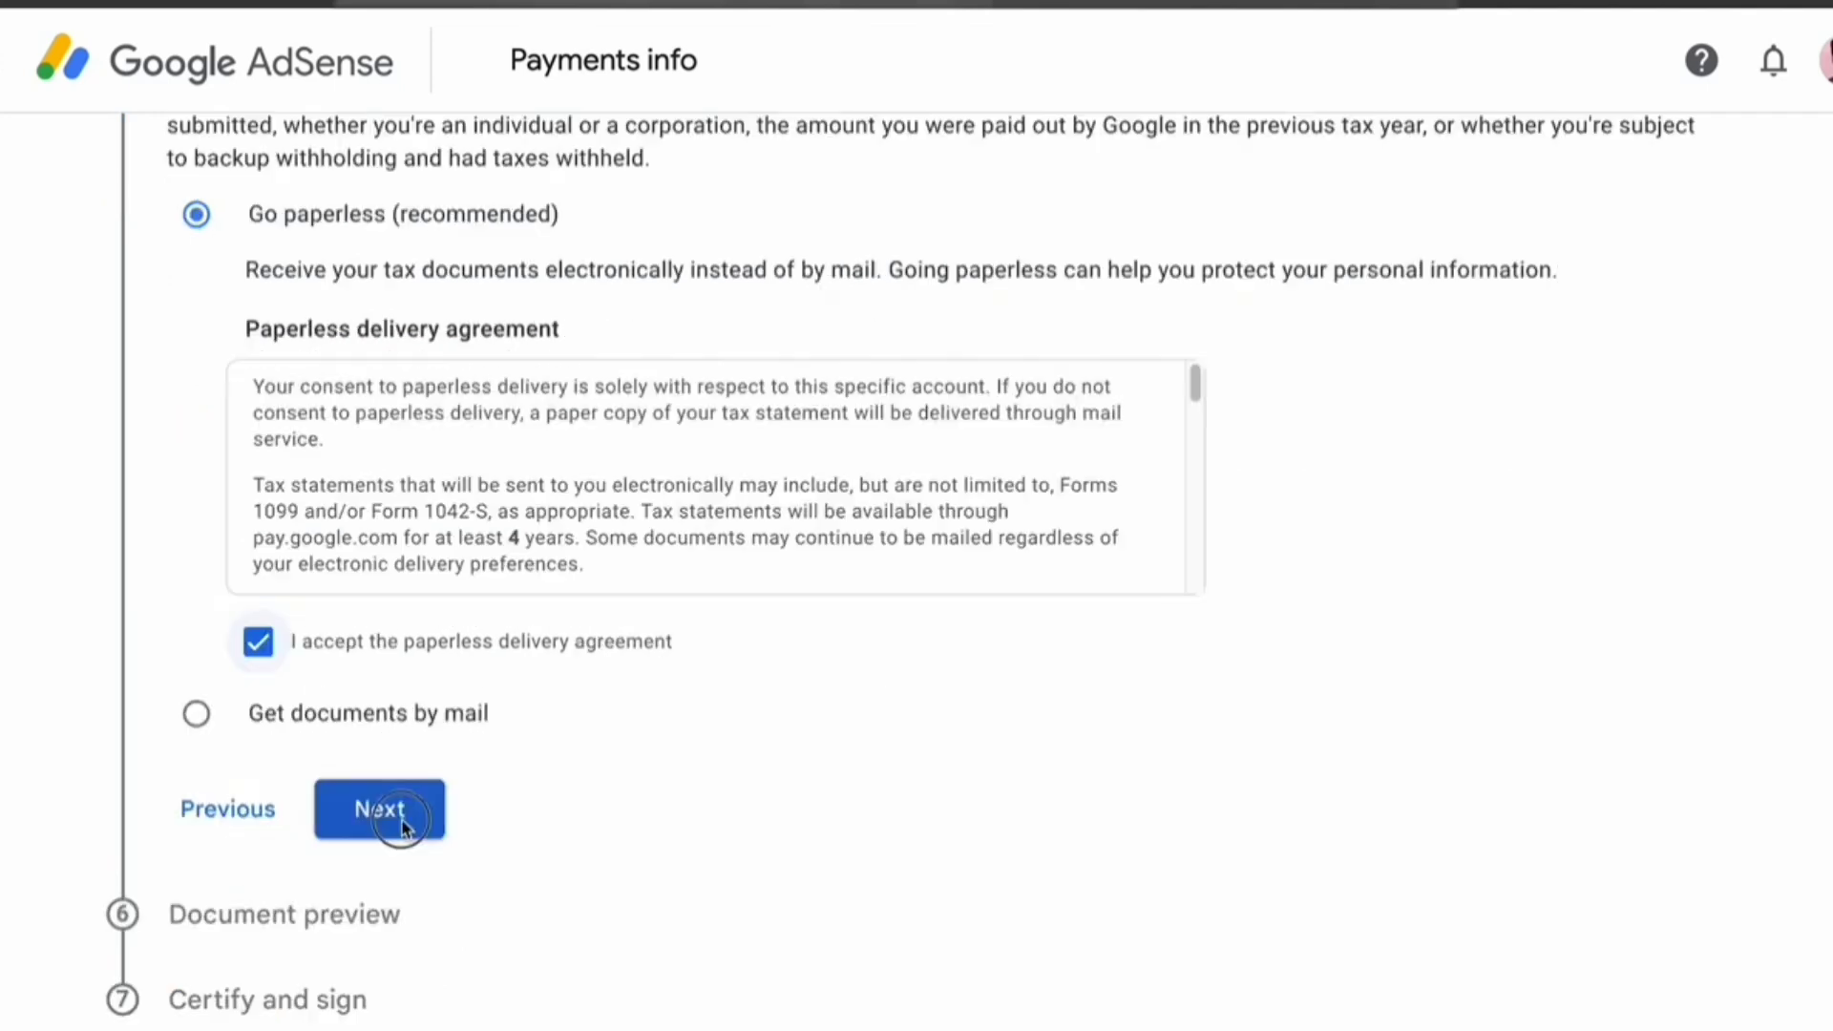
left_click(393, 821)
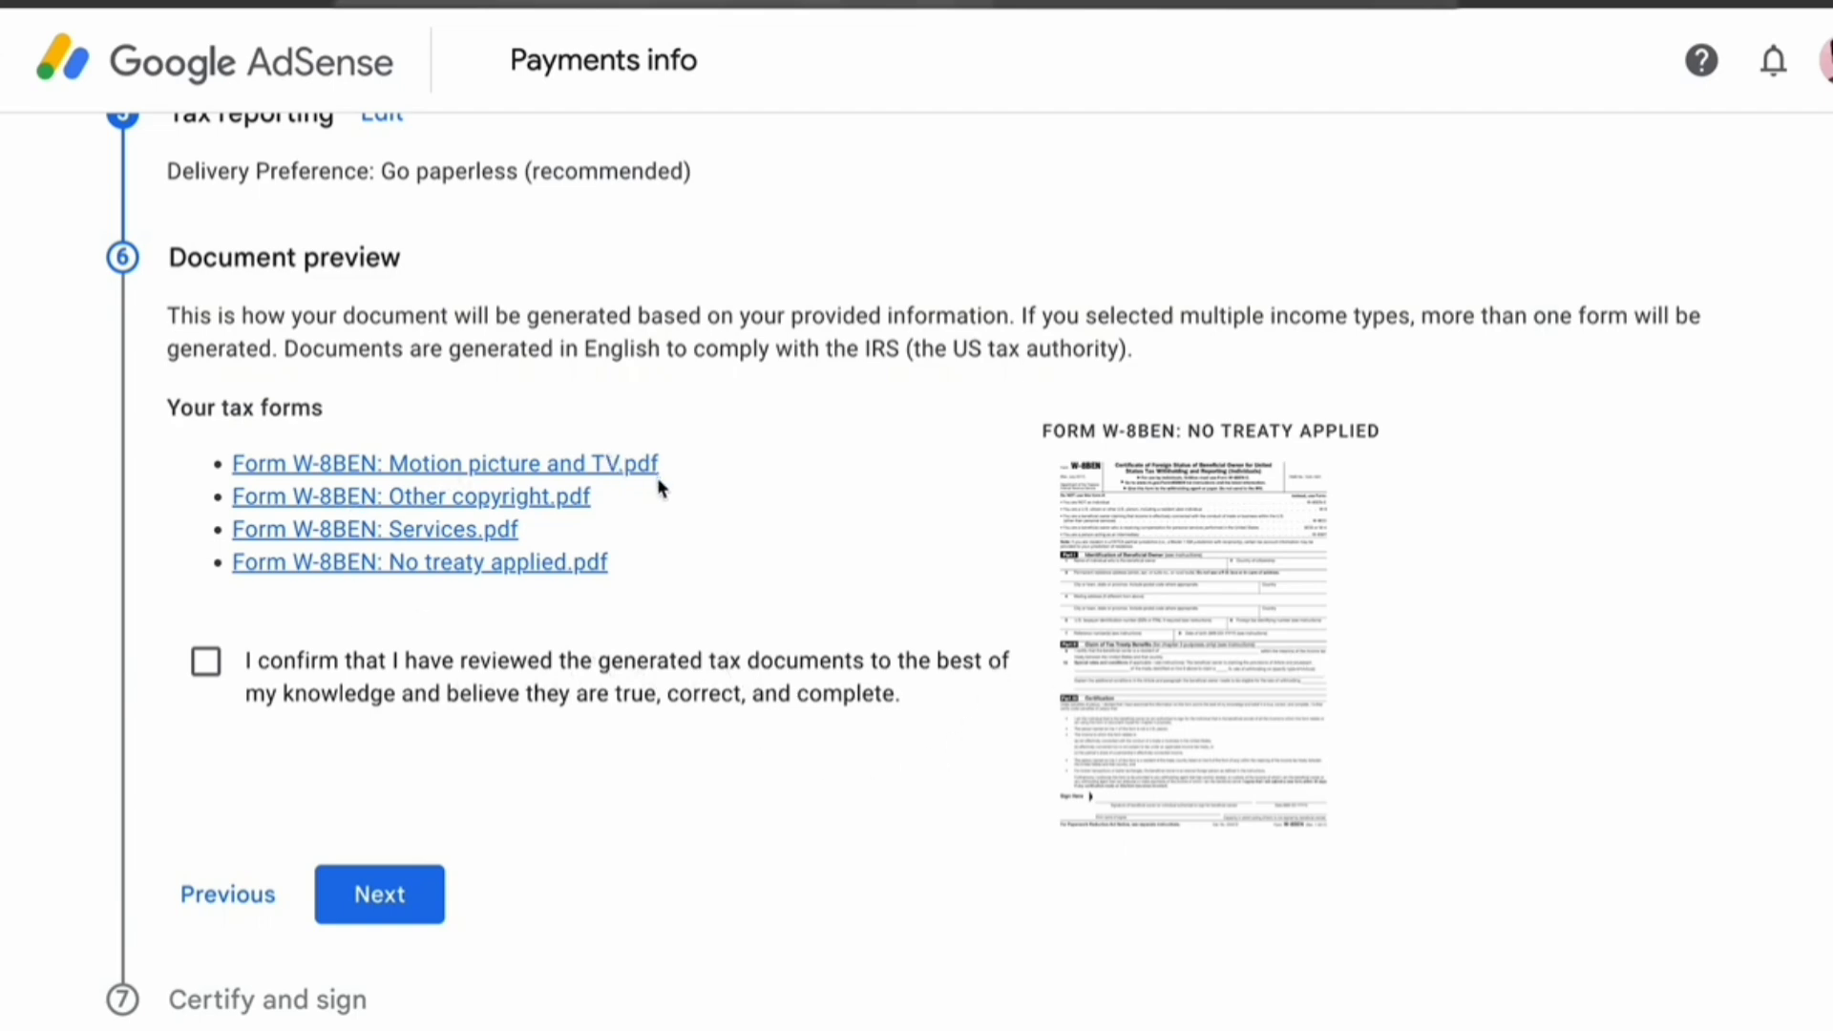
Tick the confirmation that the four generated W-8BEN documents were reviewed
left_click(206, 661)
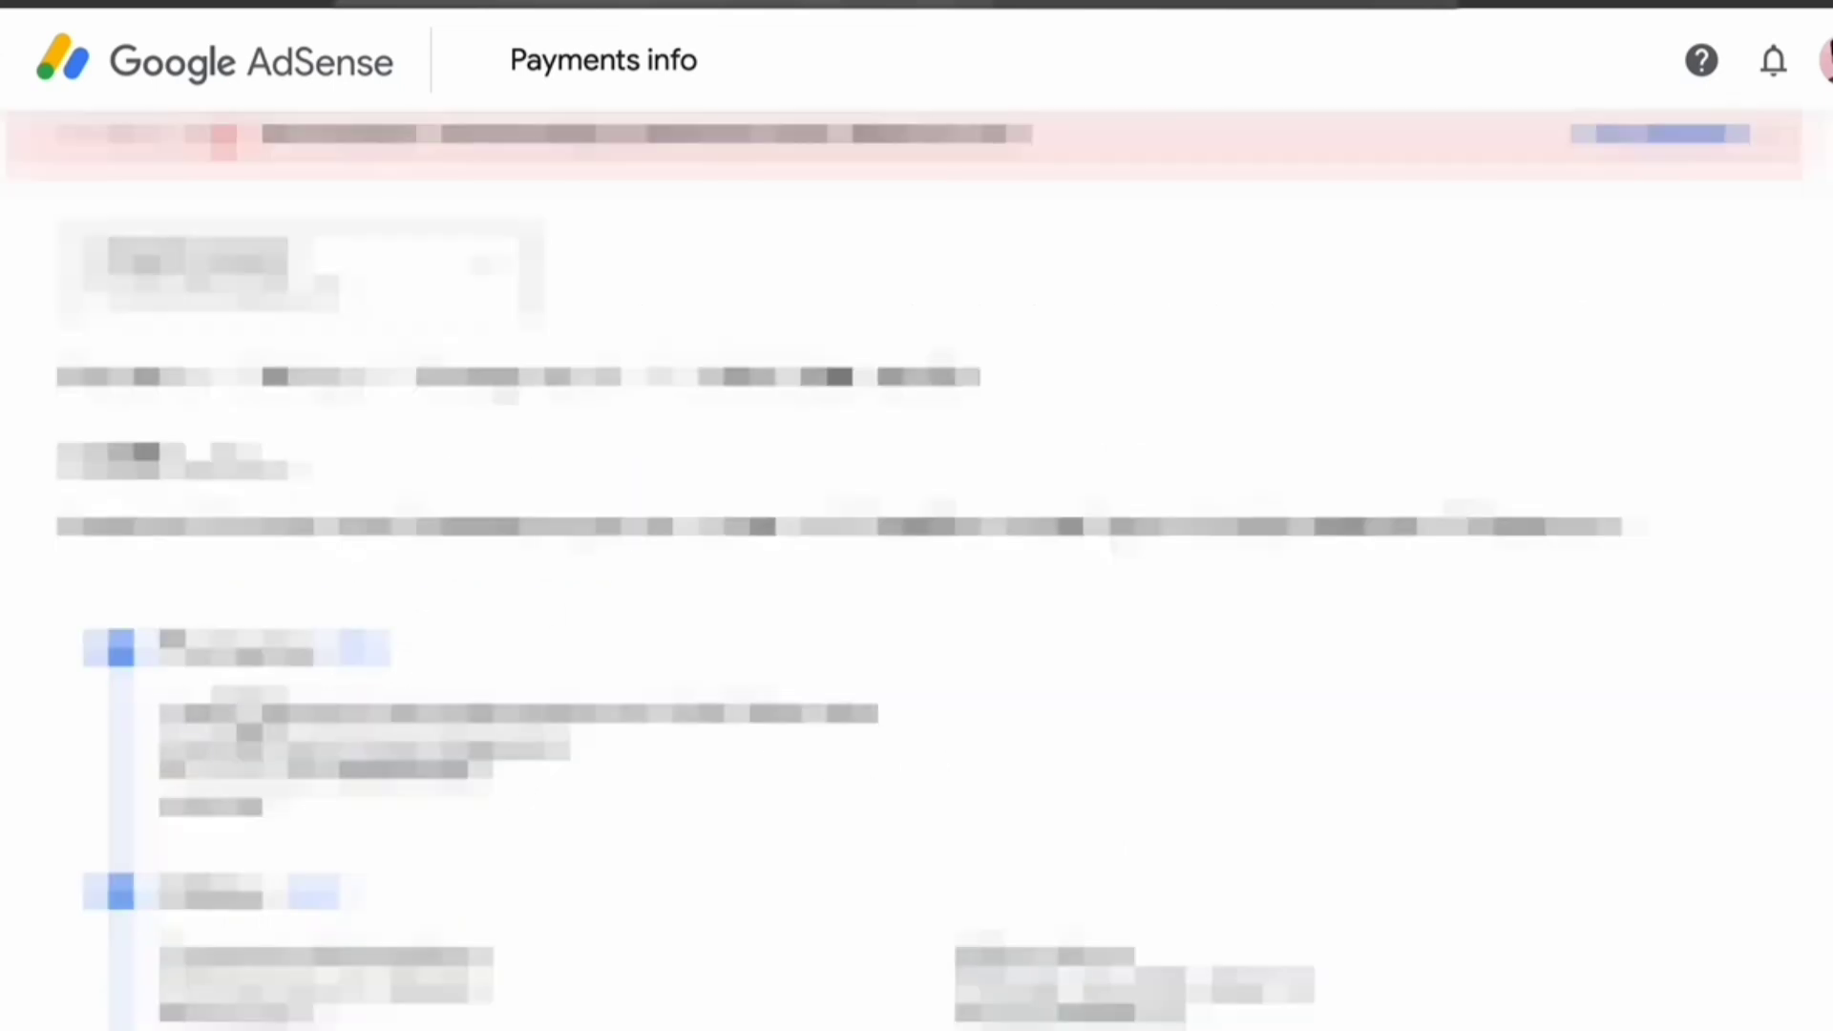
left_click(569, 769)
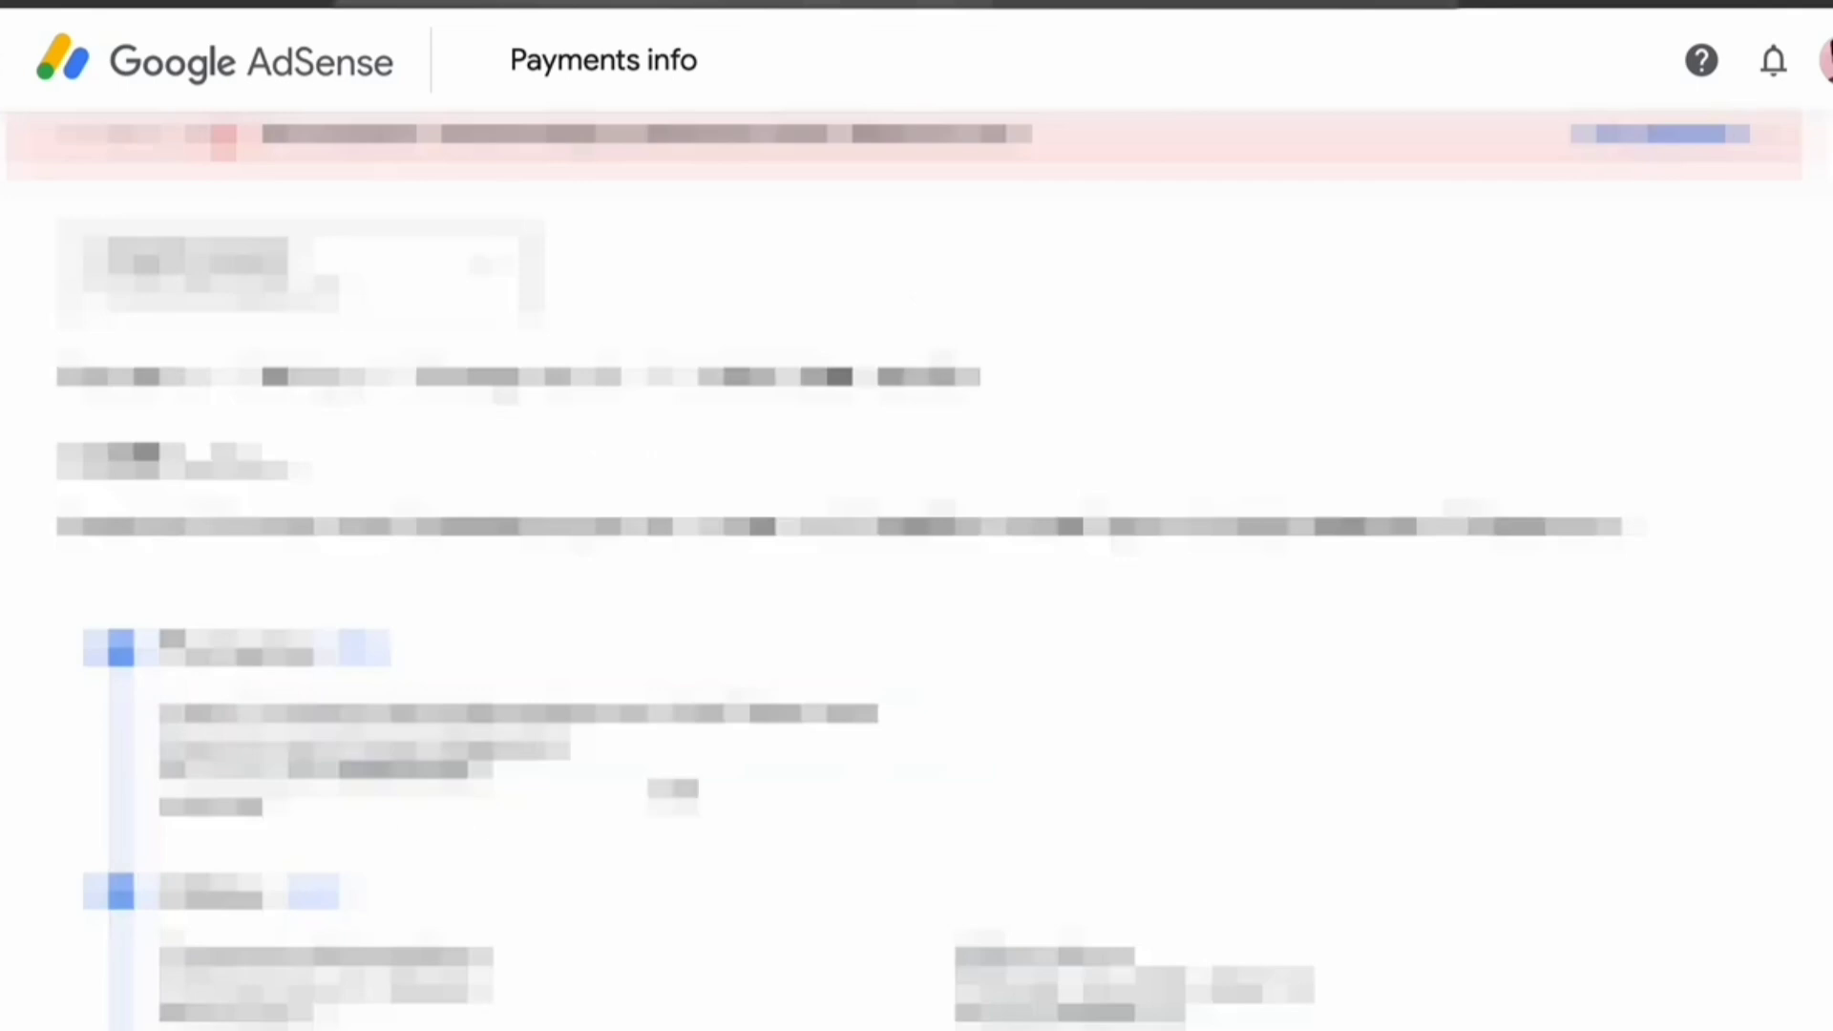
scroll(916, 573, "down", 5)
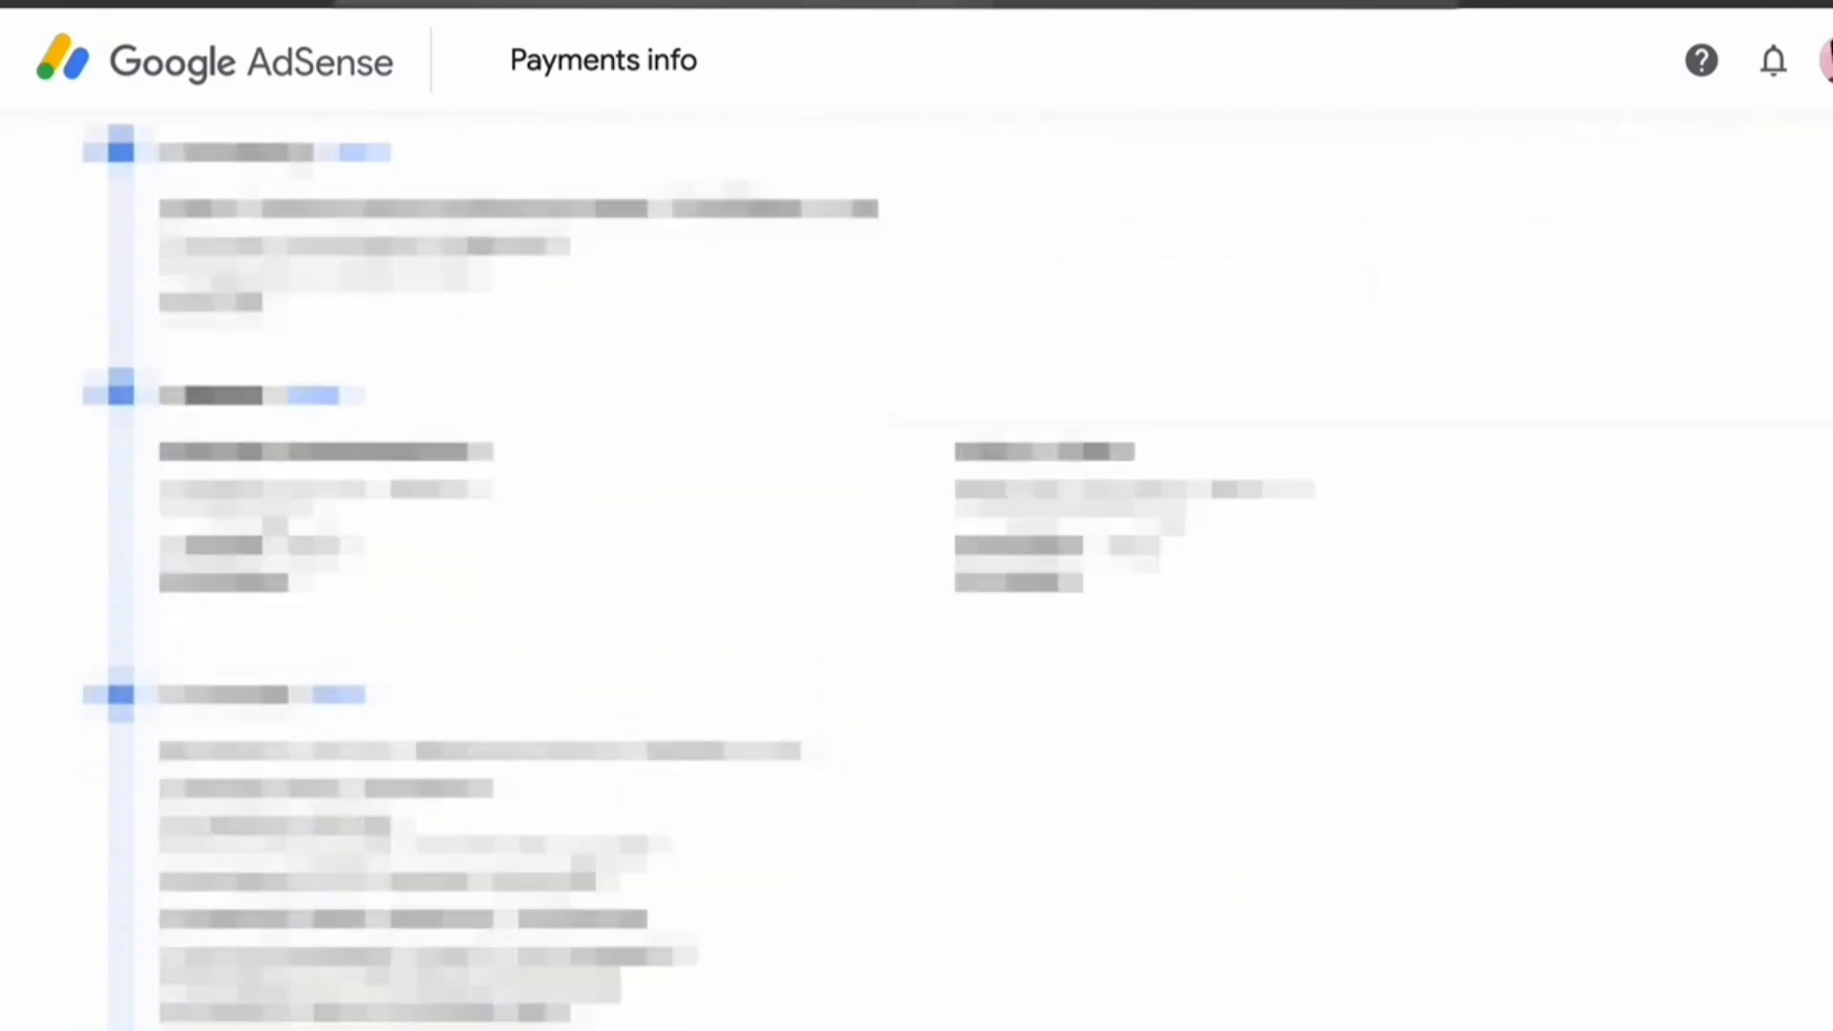
left_click_drag(203, 487, 329, 489)
left_click_drag(170, 397, 282, 404)
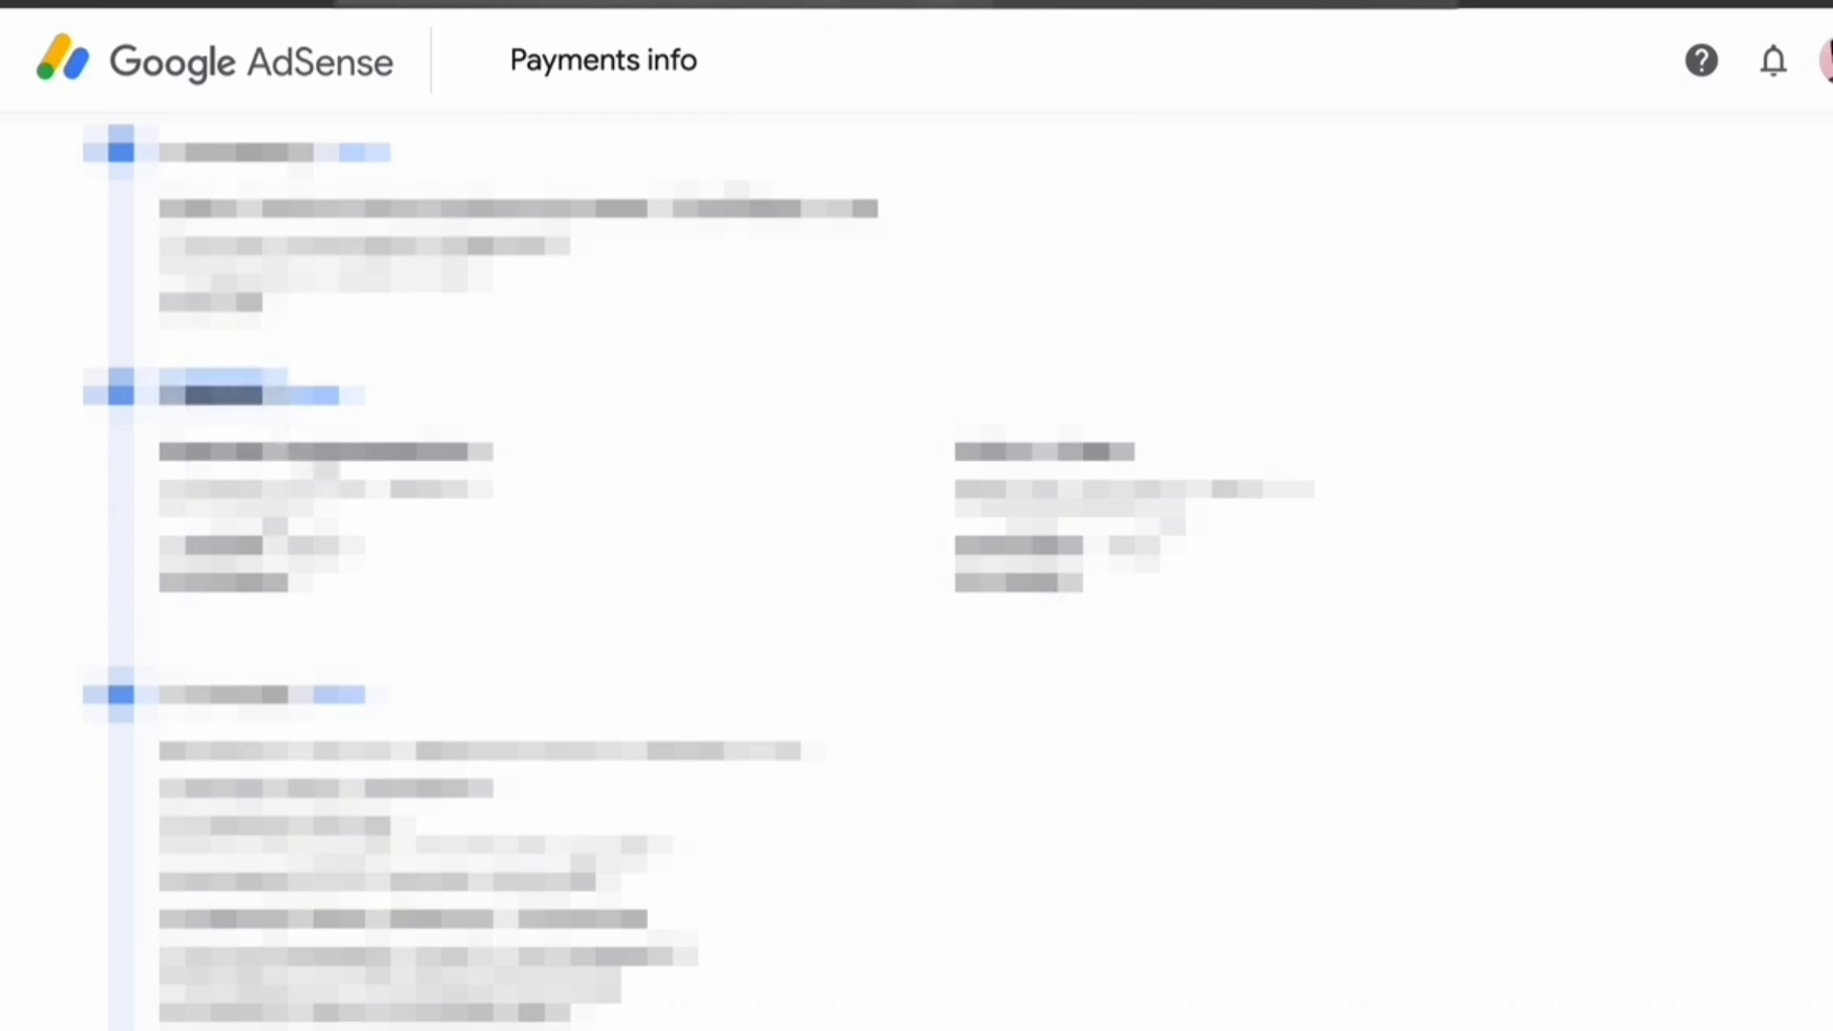
left_click(1094, 784)
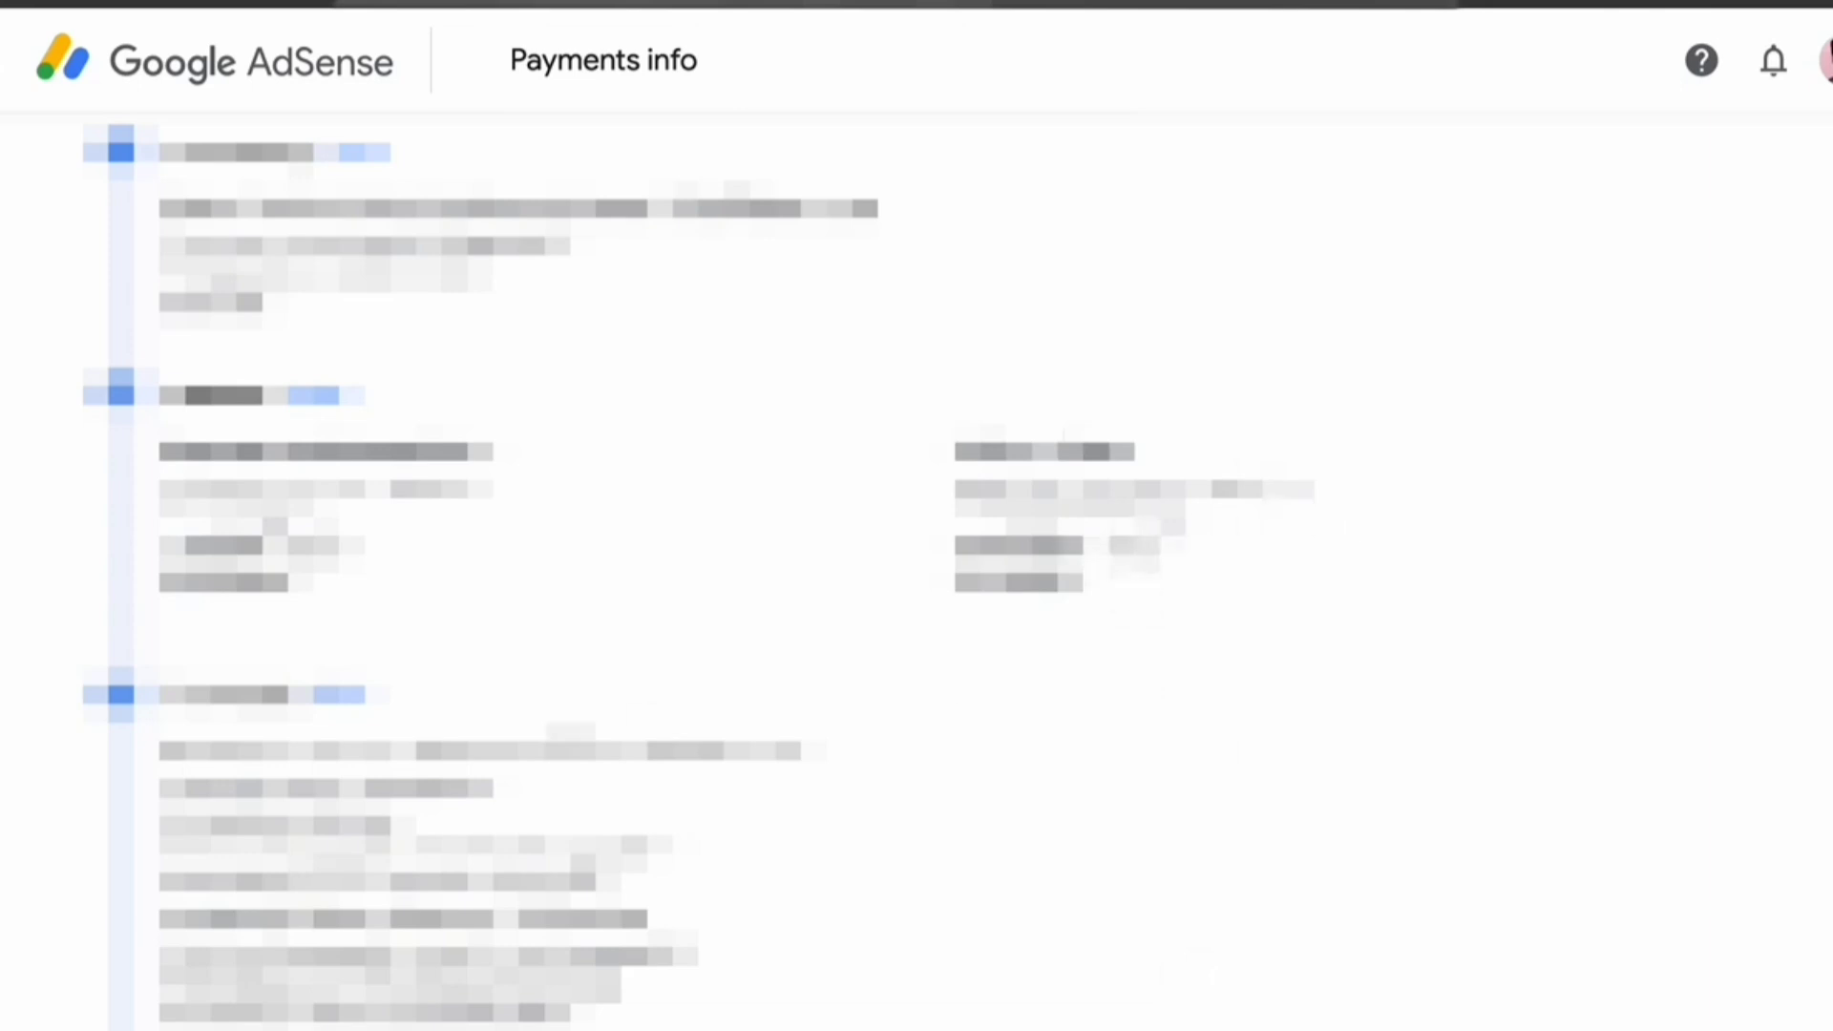
scroll(274, 828, "down", 2)
scroll(310, 869, "down", 10)
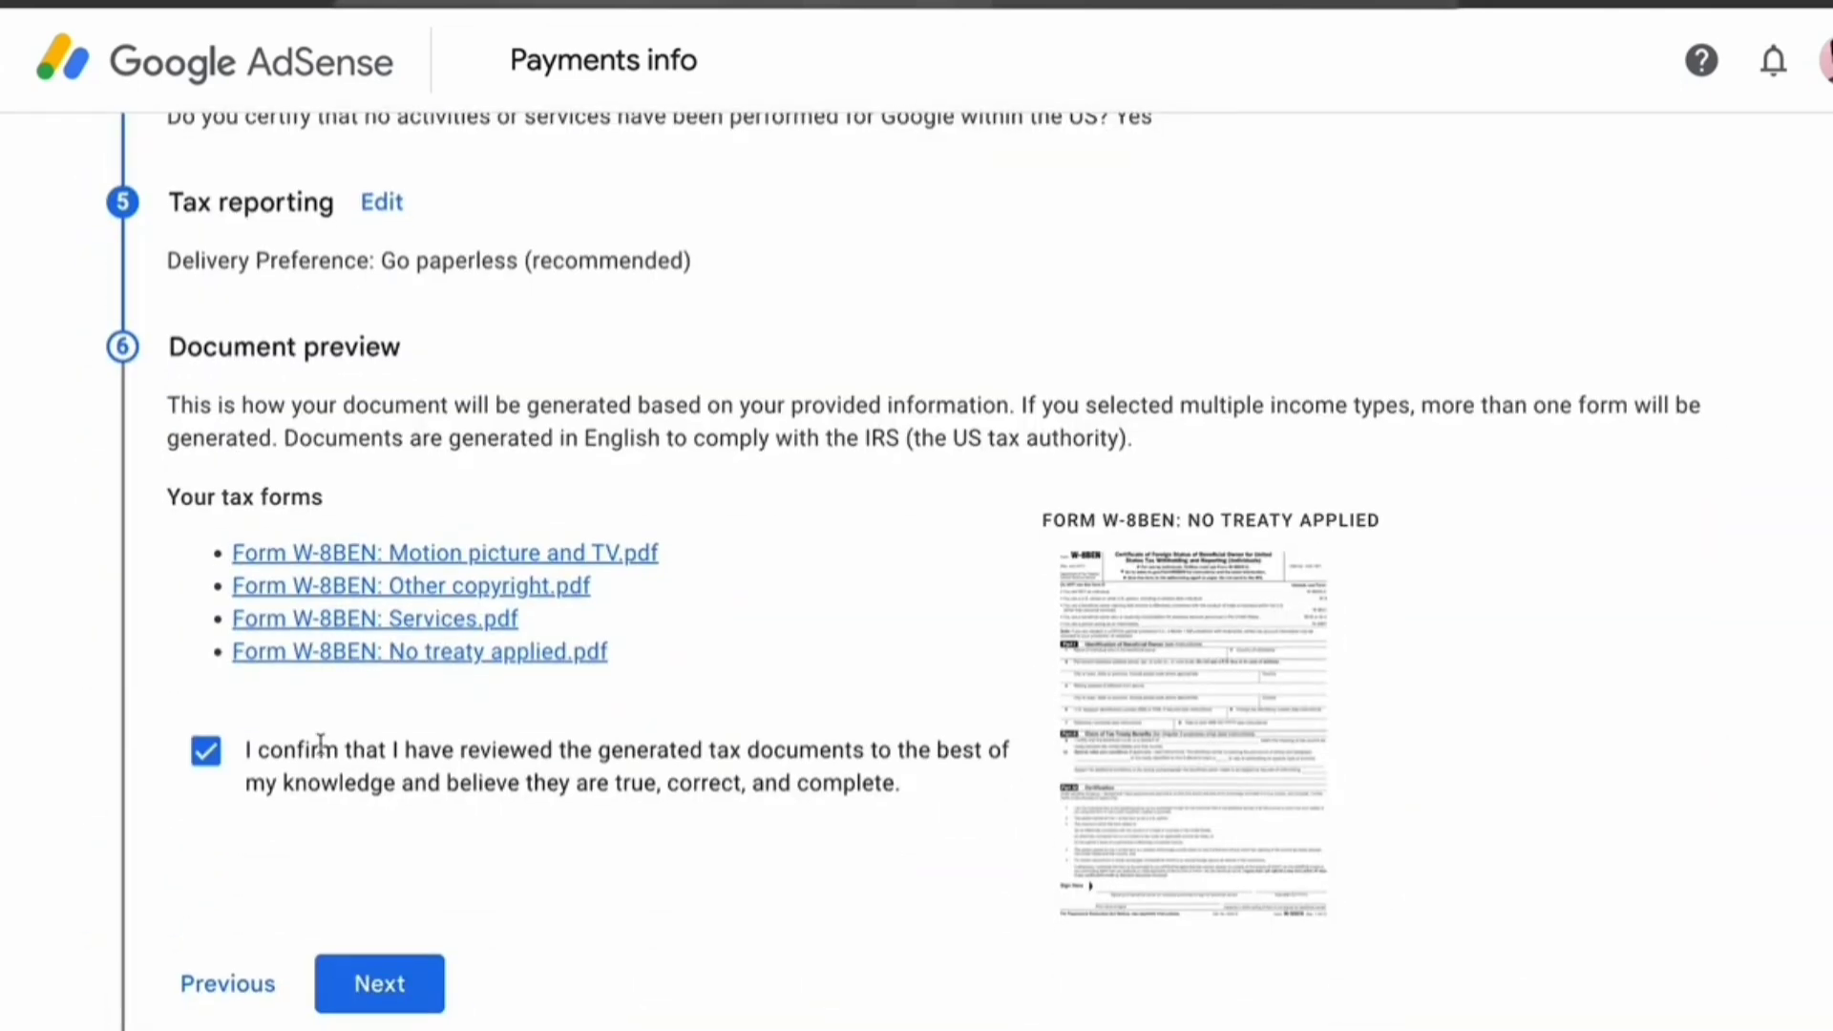
Agree to the perjury and unchanged-status declarations, confirm beneficial ownership, and submit the W-8BEN
left_click(369, 892)
scroll(626, 859, "down", 3)
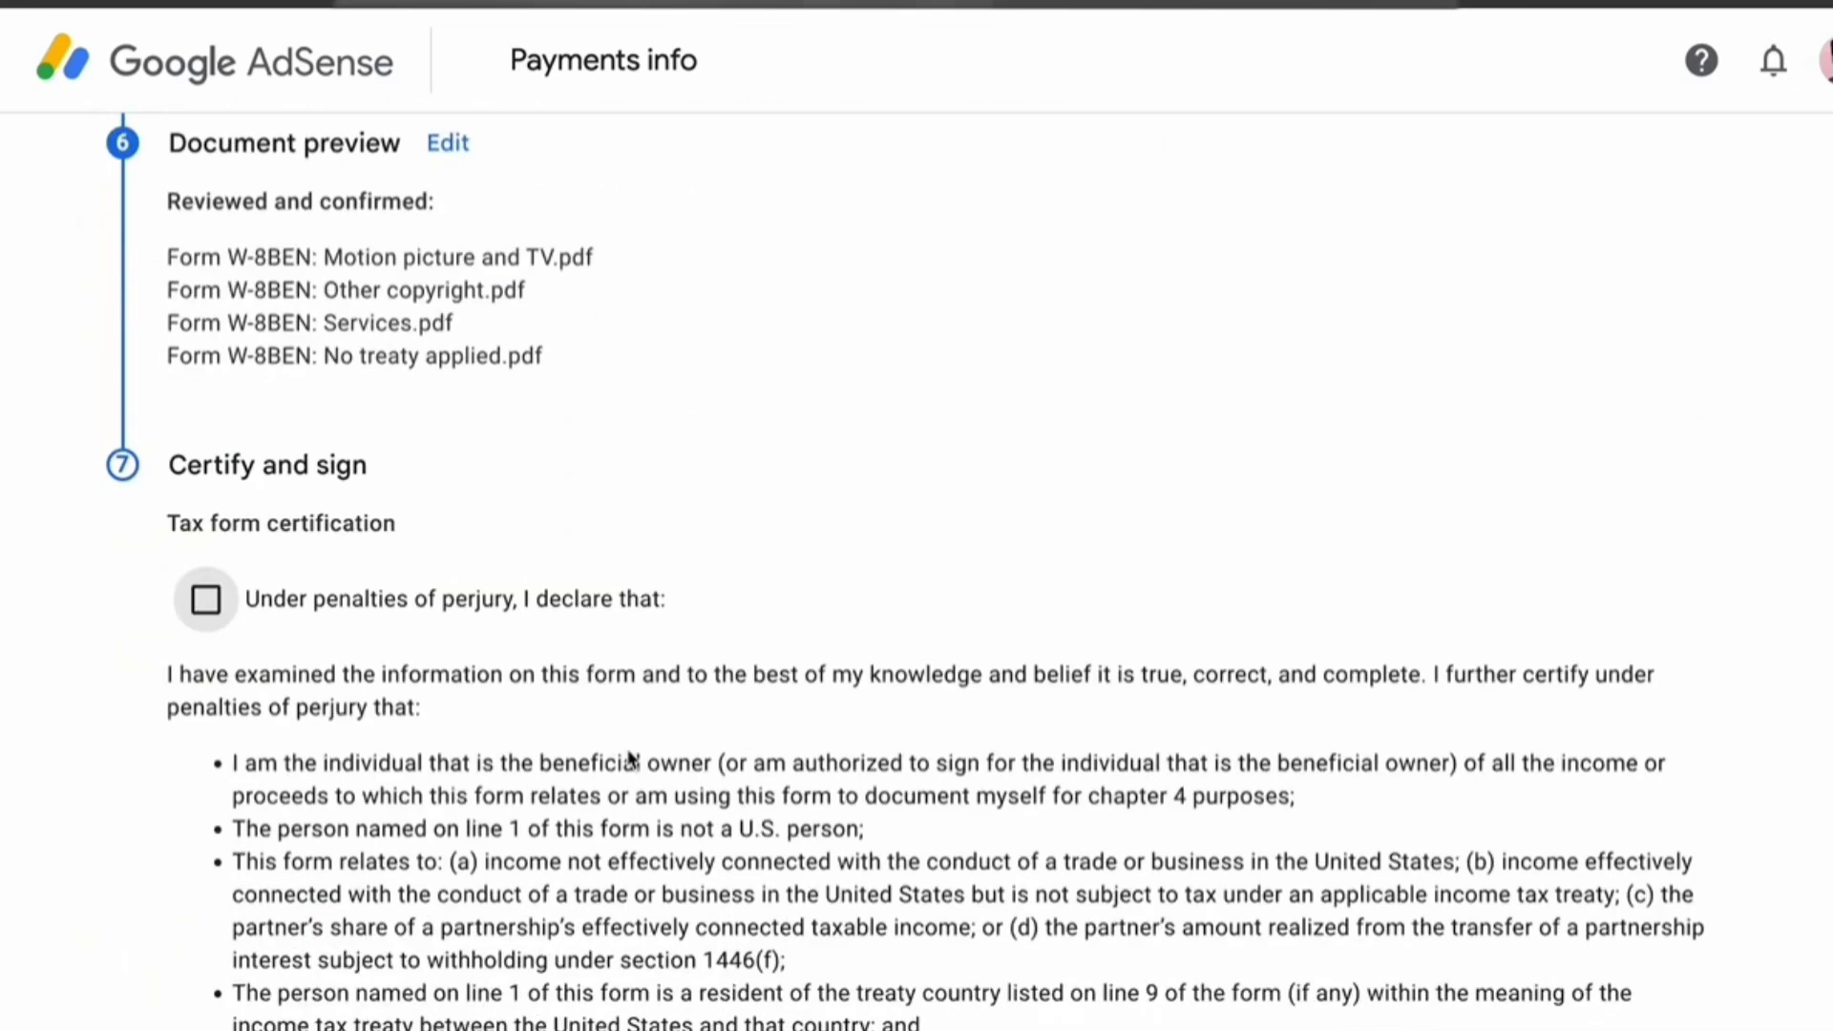
scroll(629, 757, "down", 1)
left_click(206, 408)
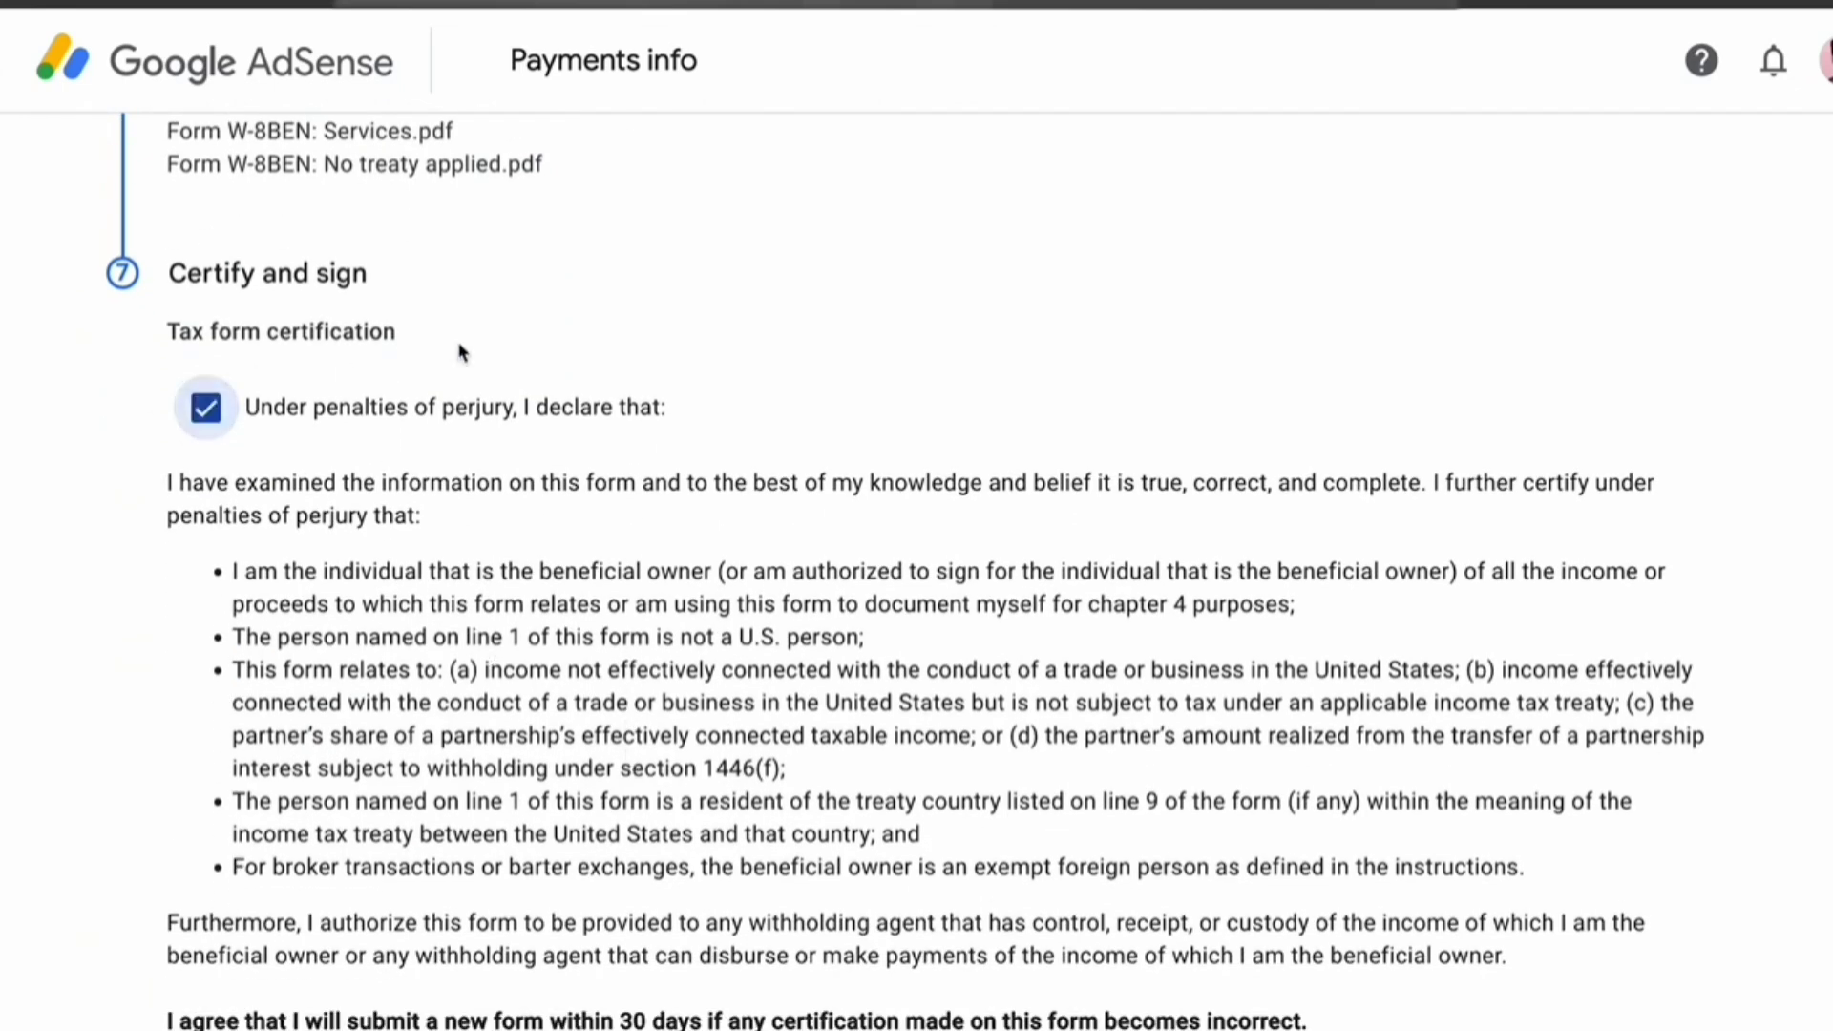
scroll(206, 411, "down", 6)
left_click(206, 657)
scroll(797, 768, "down", 8)
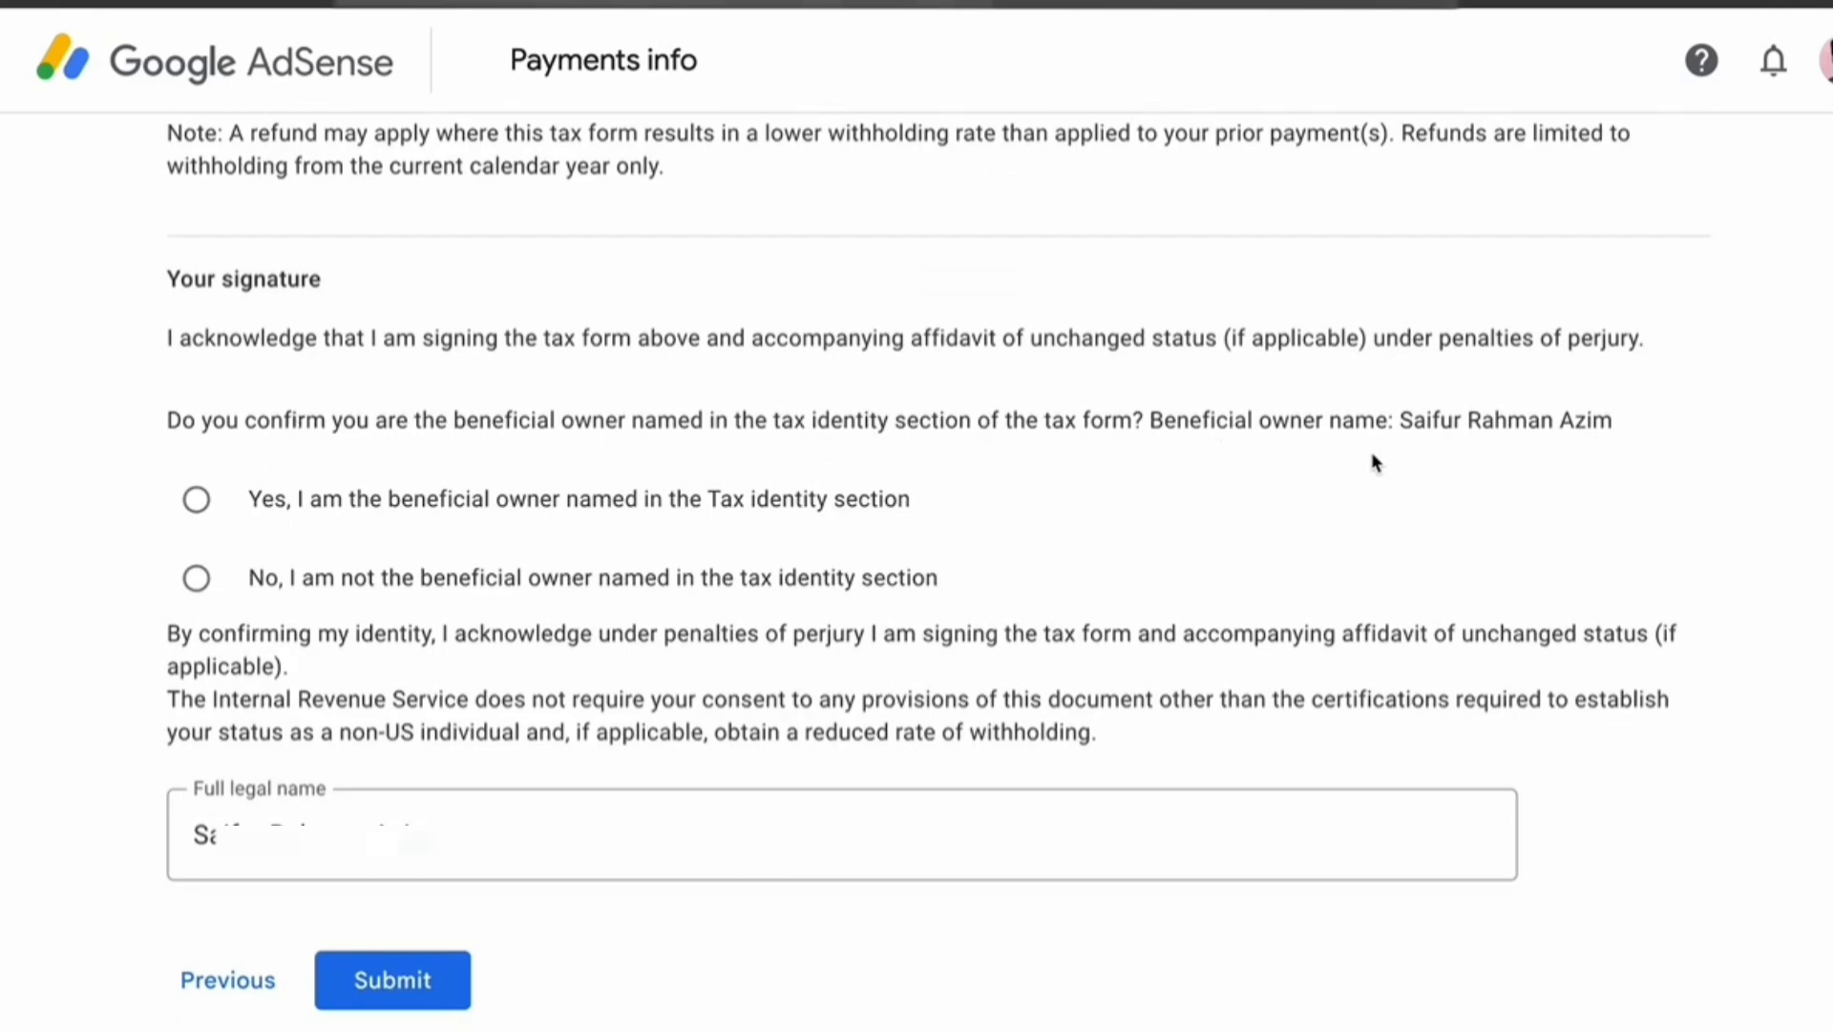
left_click(195, 501)
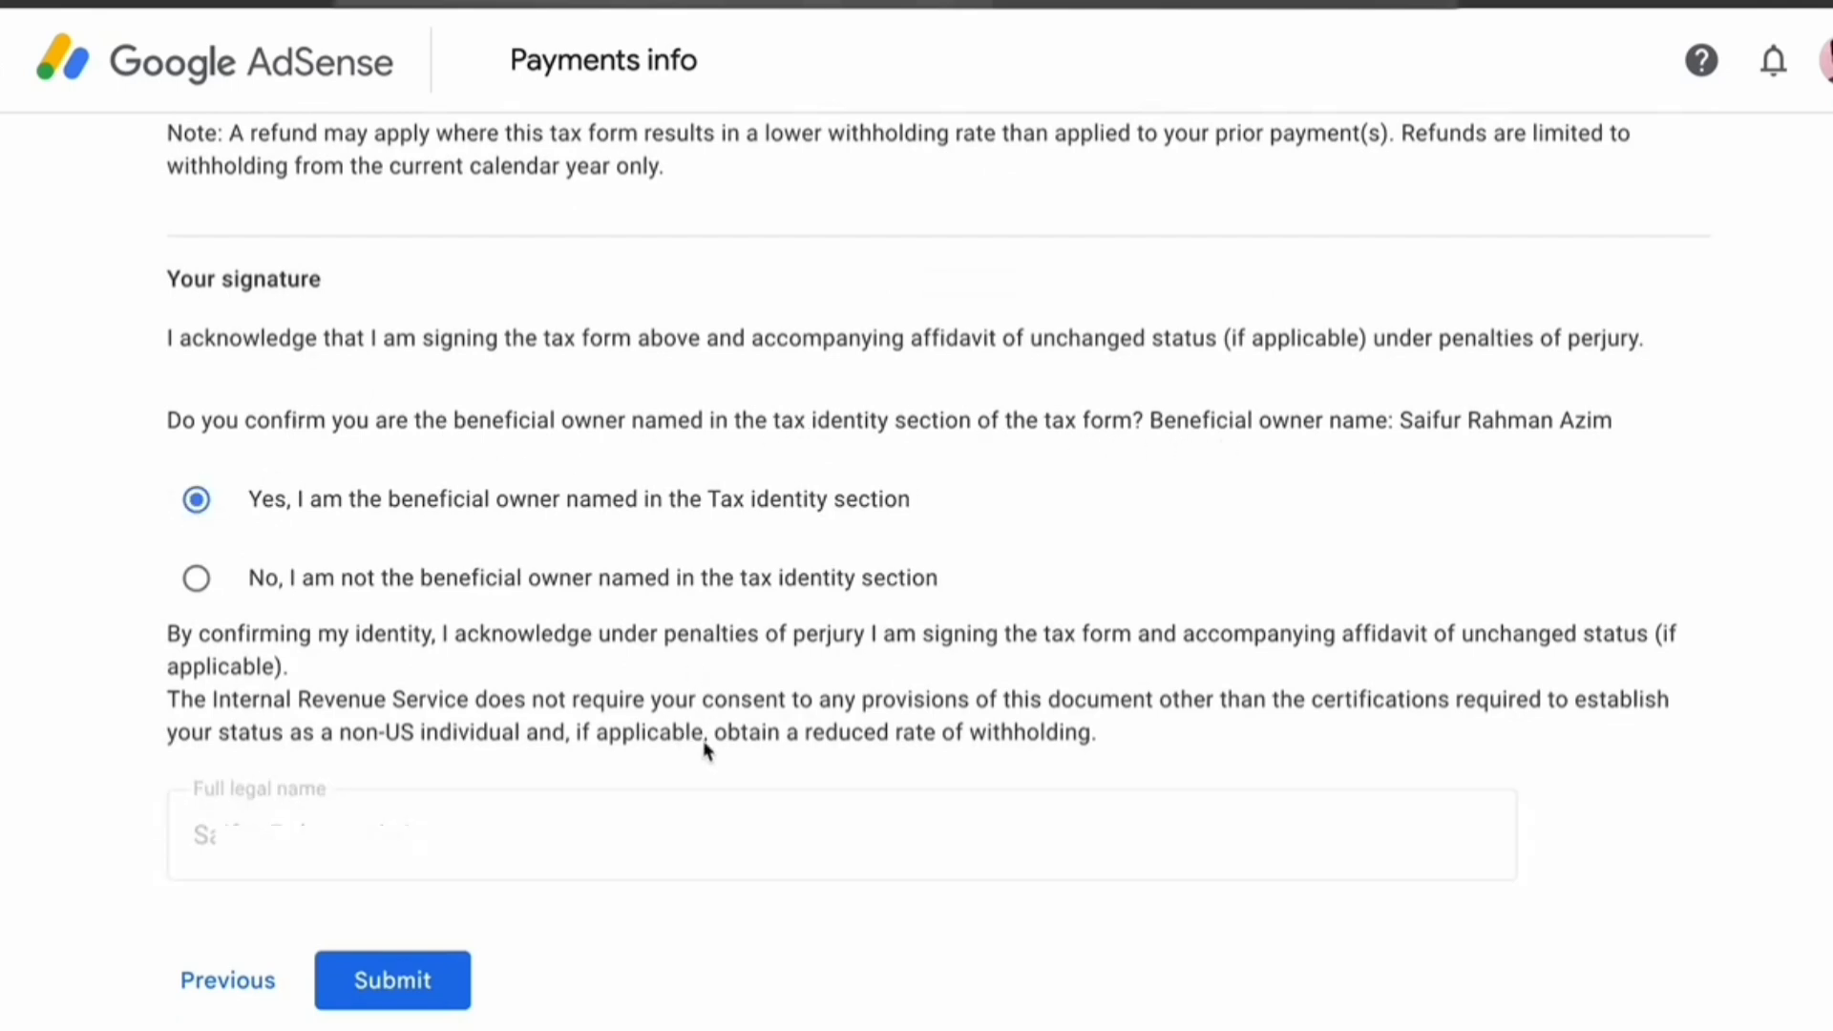
left_click(420, 992)
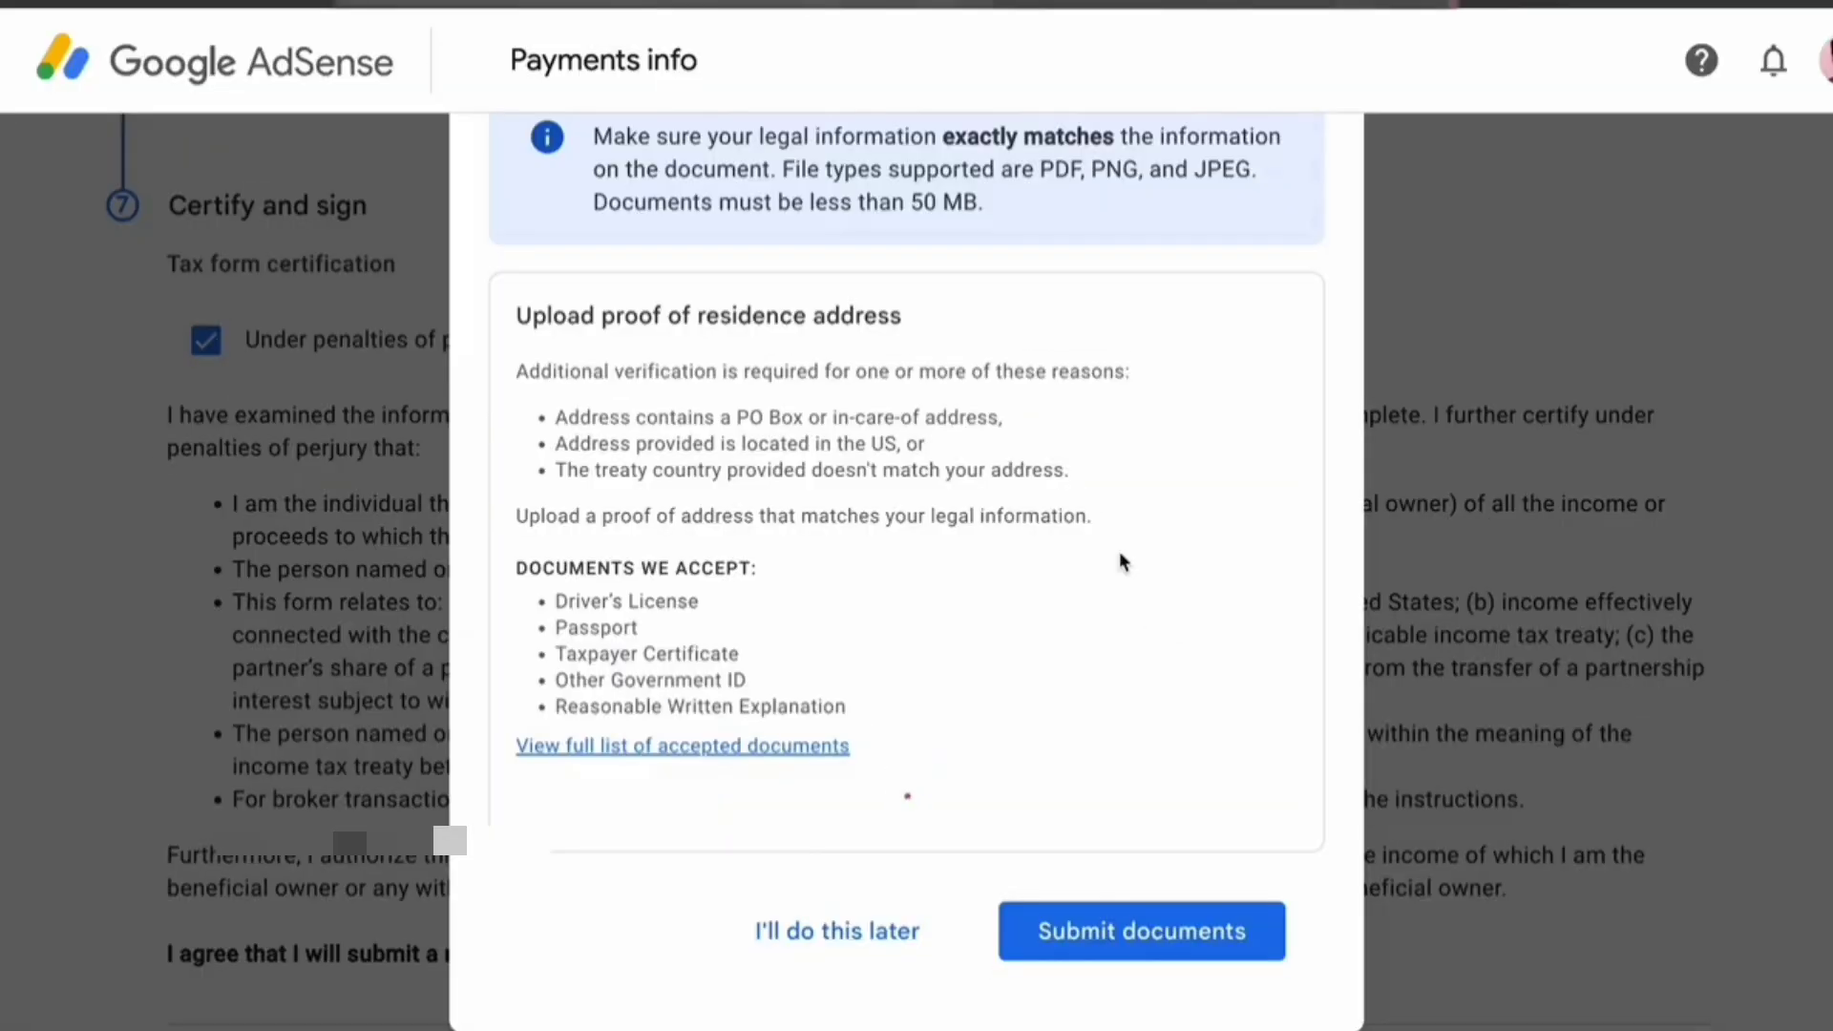
Submit the proof-of-residence documents and acknowledge the Verification in progress notice
left_click(1142, 1012)
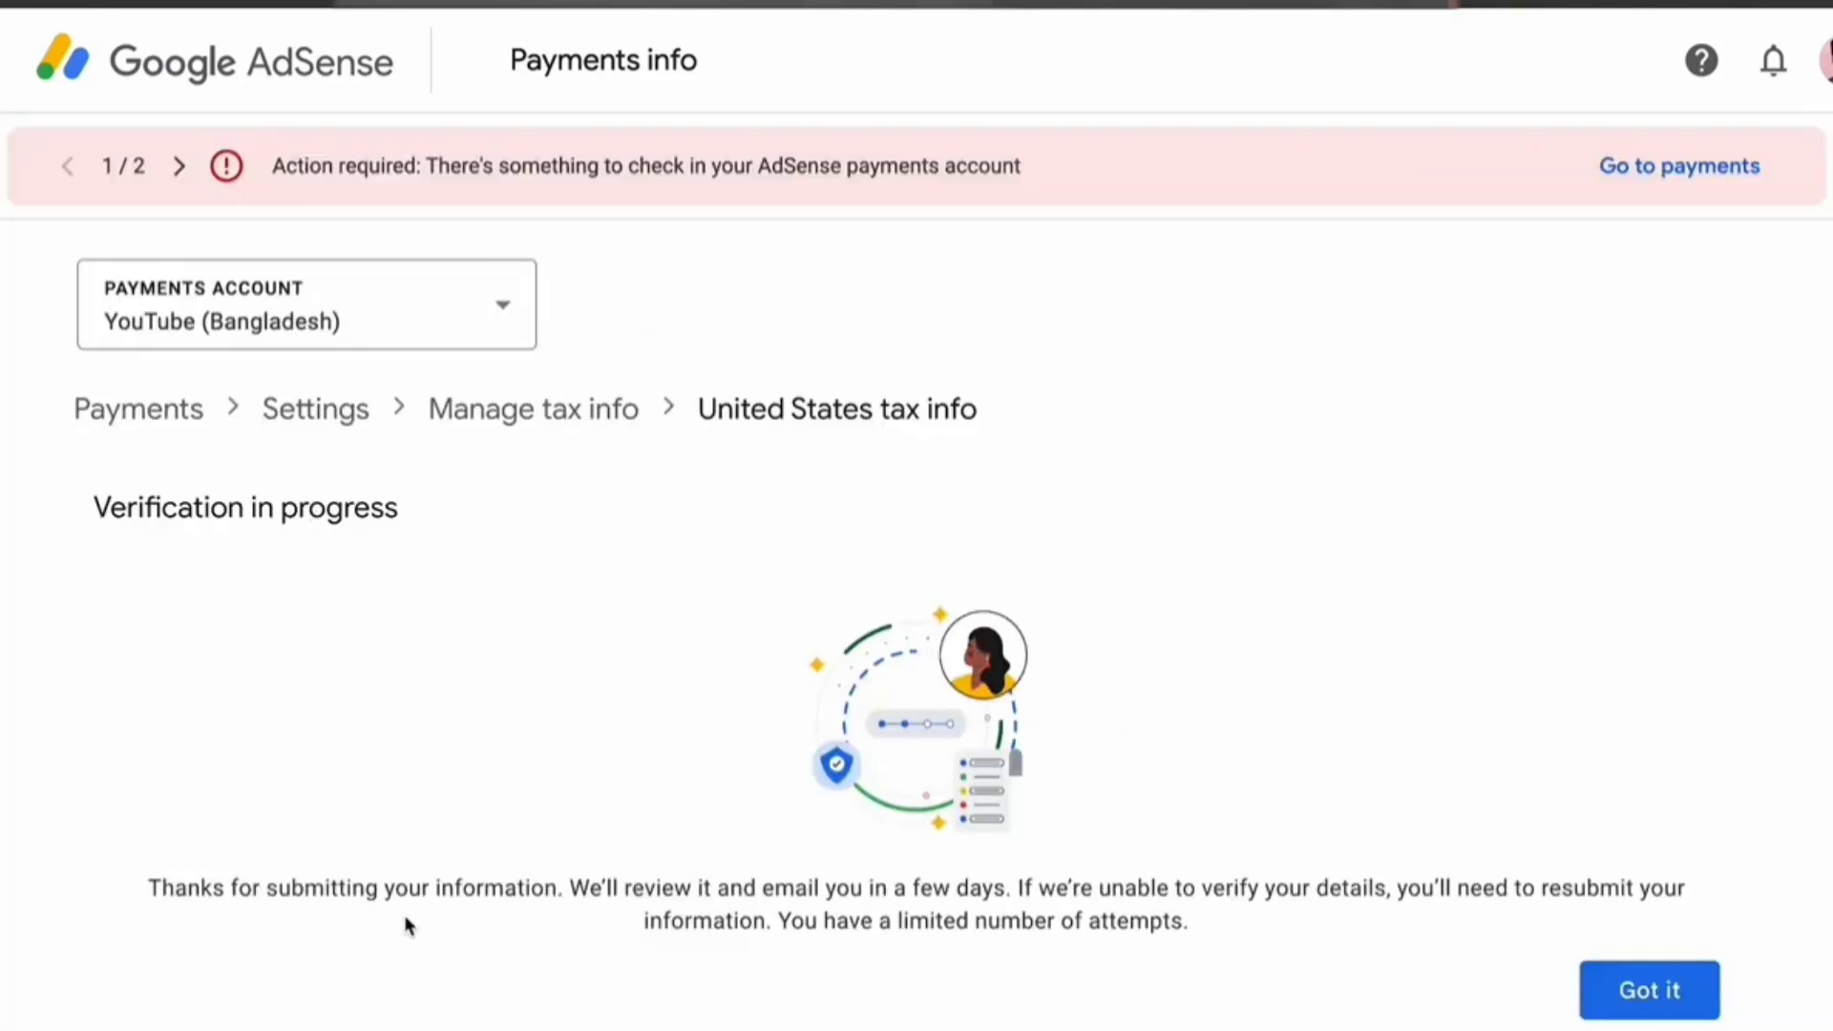
left_click(1680, 989)
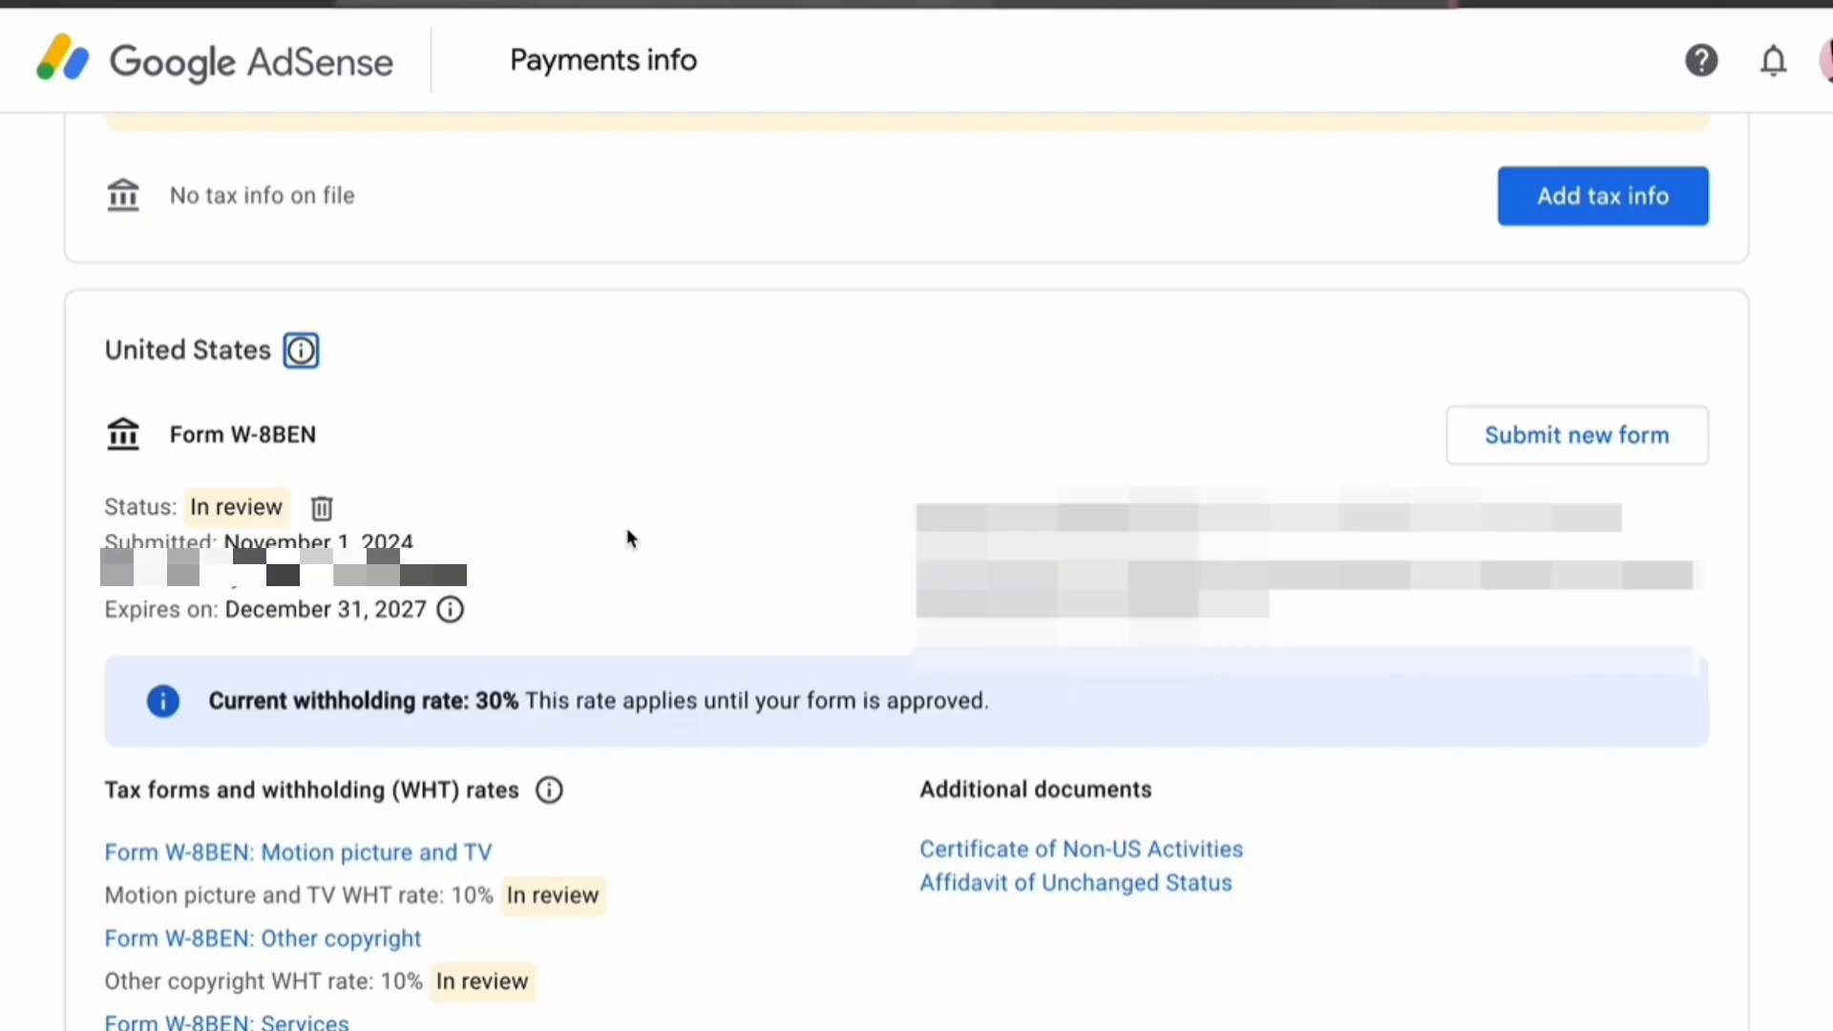